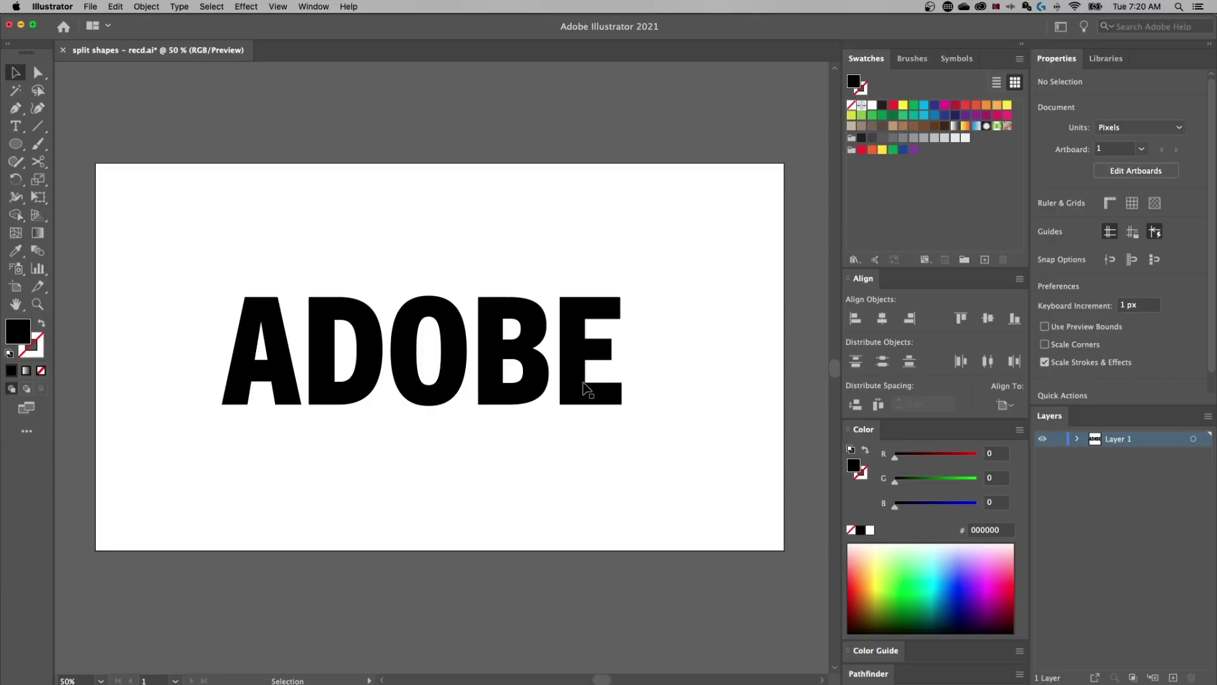
Preview other fonts on ADOBE, ending back on Trade Gothic Next Heavy Condensed
click(574, 391)
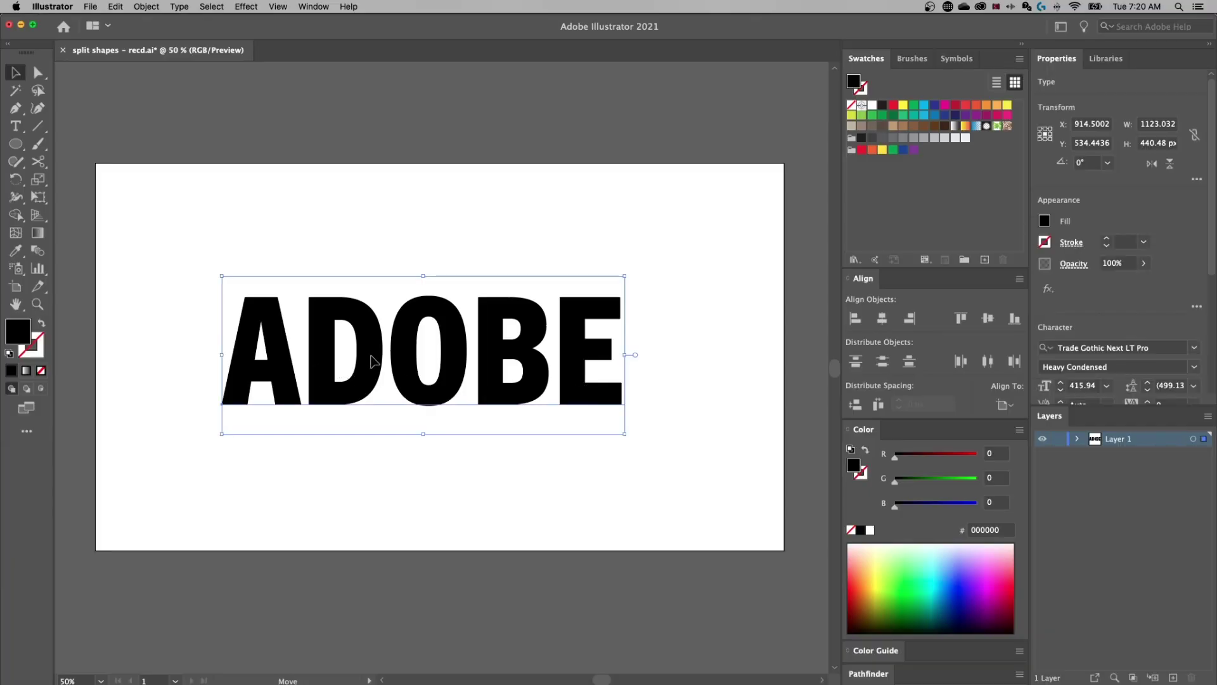
key(t)
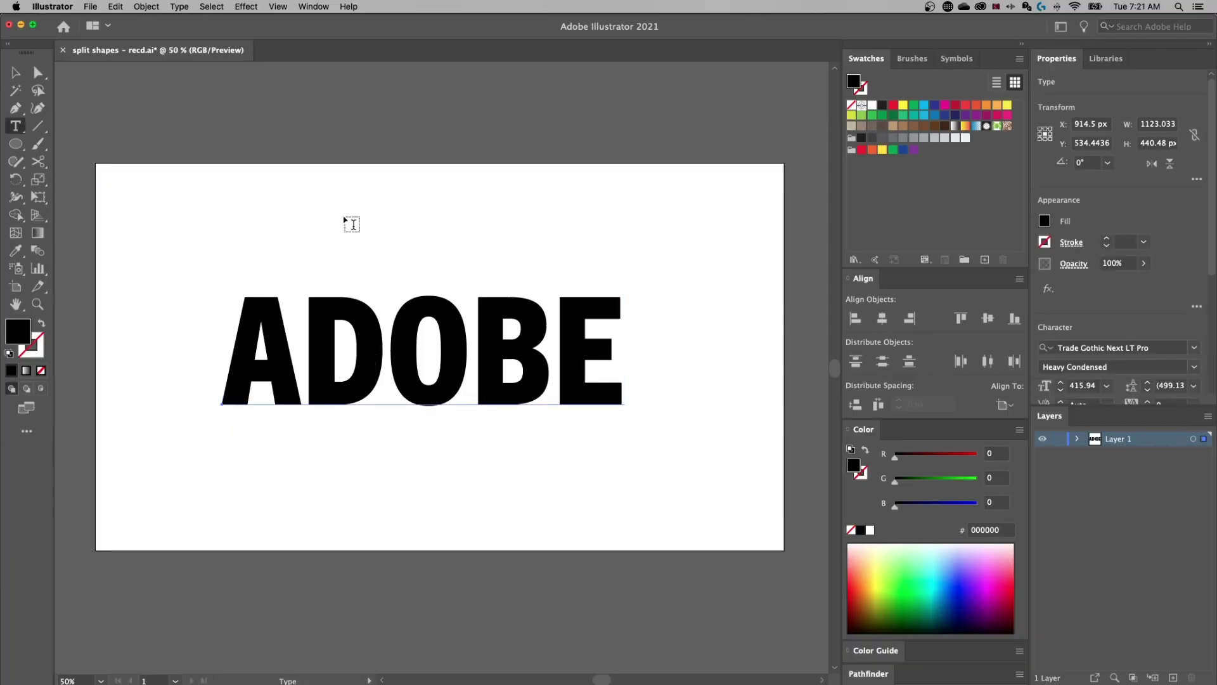
scroll(1120, 347, down, 4)
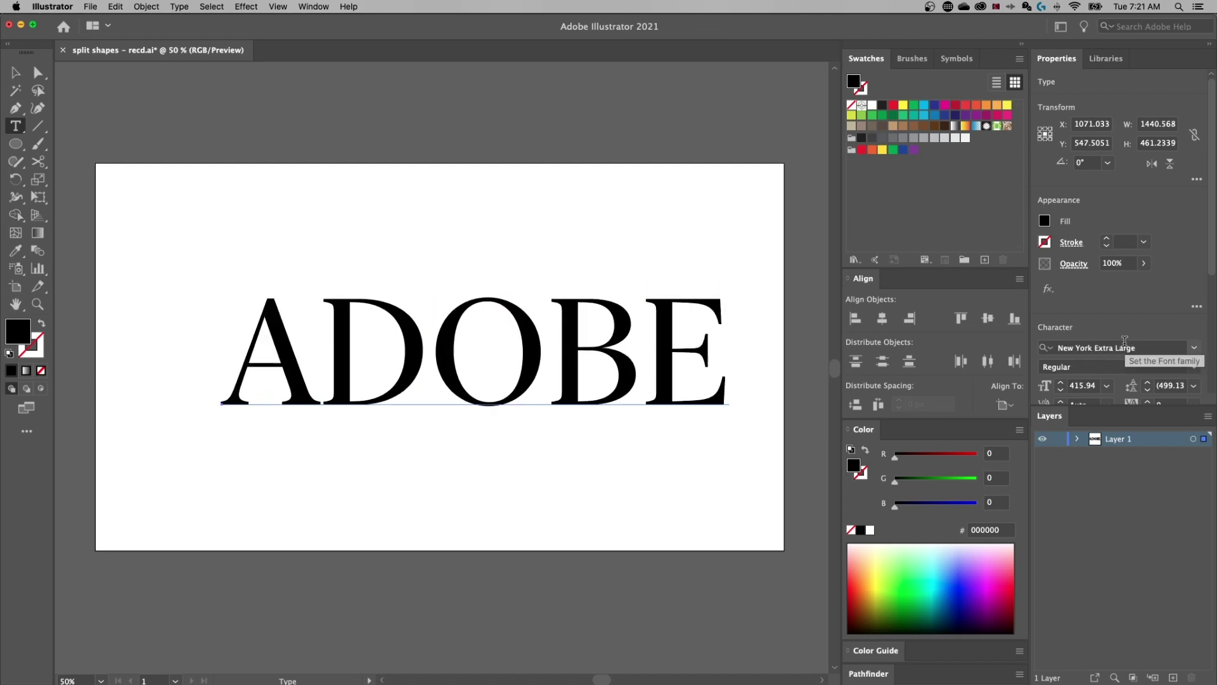
scroll(1125, 341, up, 2)
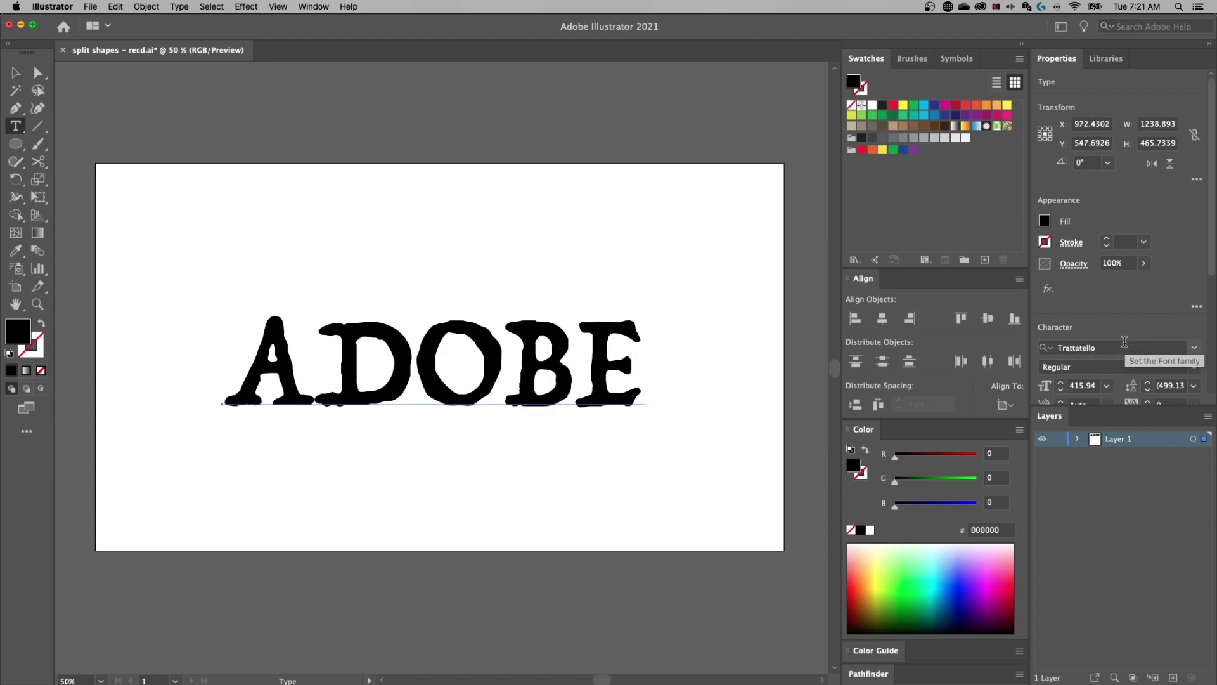
scroll(1125, 341, down, 1)
key(v)
key(Down)
key(Down)
key(Down)
key(Down)
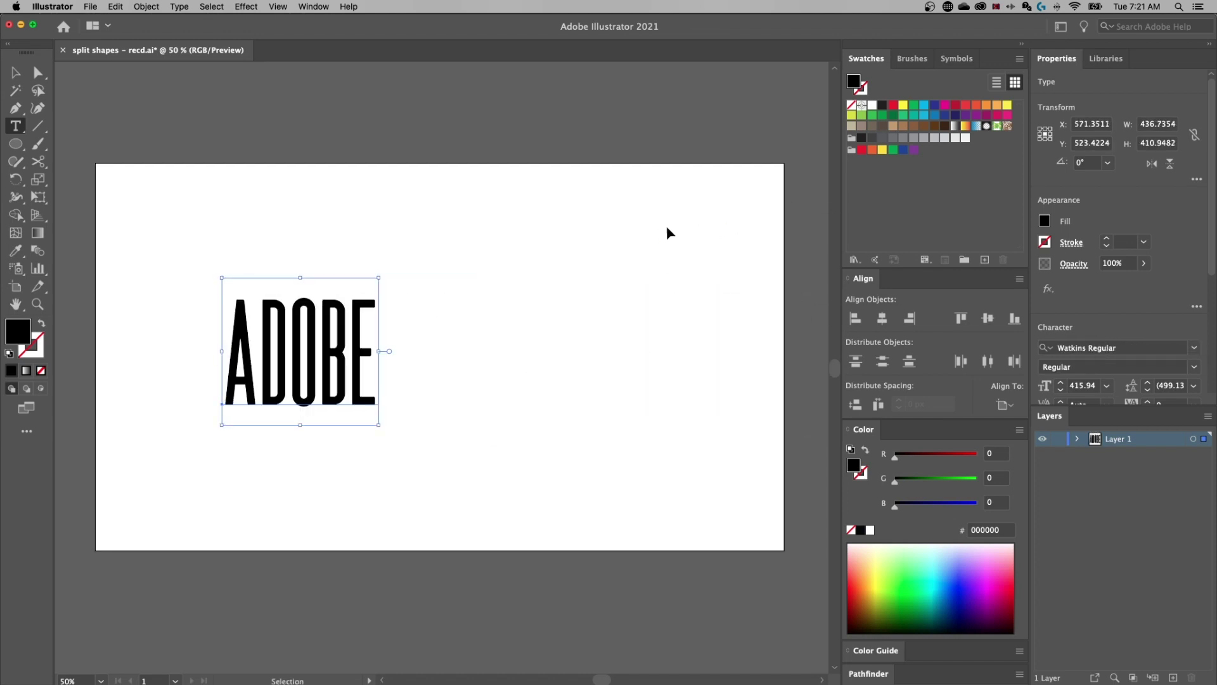
key(Down)
key(Down)
key(Down)
key(Down)
key(Down)
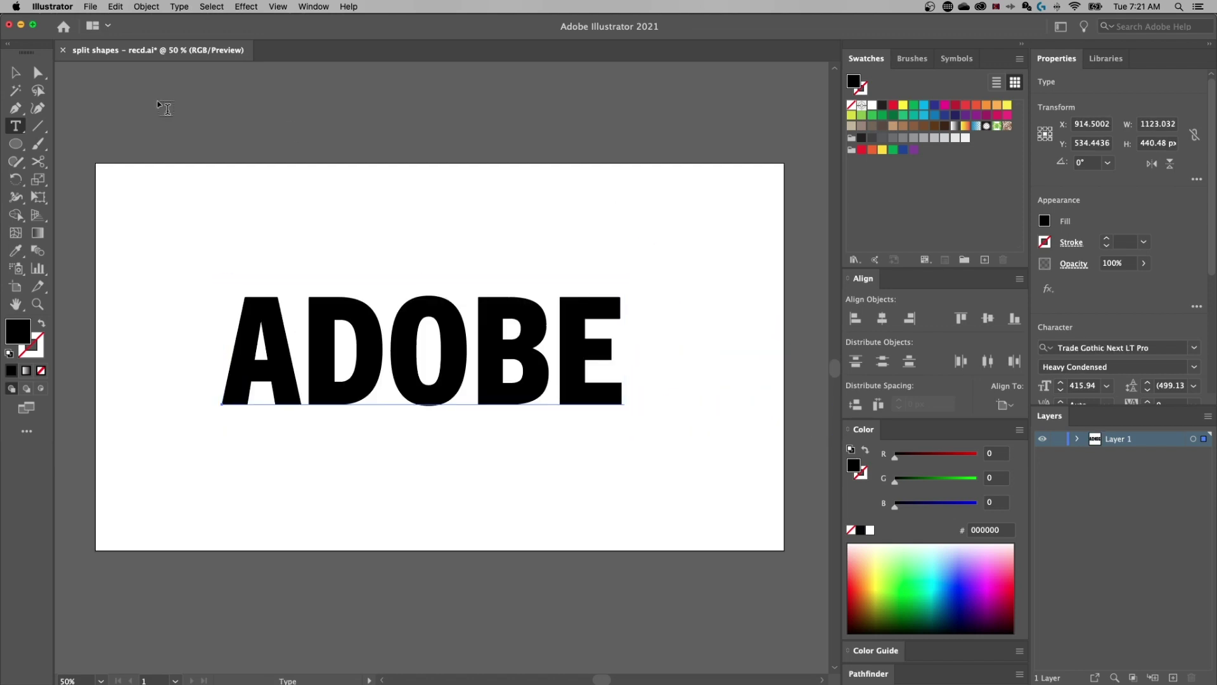
Move the ADOBE text straight up toward the top of the artboard
click(16, 72)
click(52, 85)
click(496, 367)
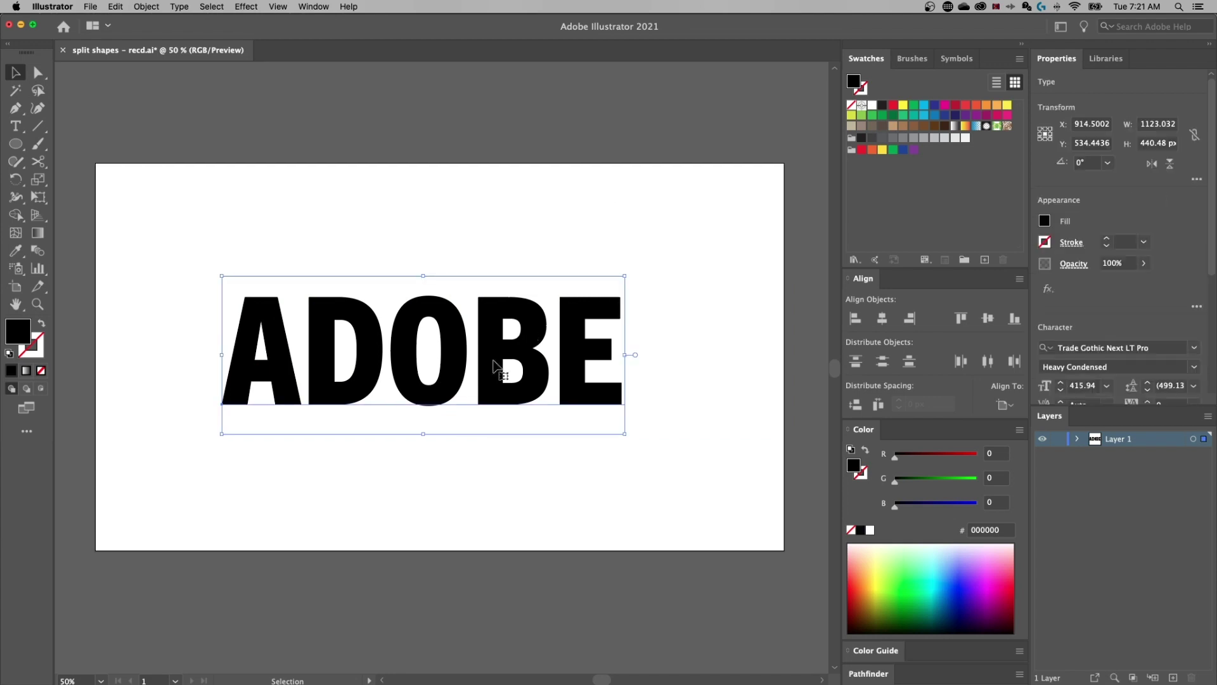
drag(512, 351, 512, 252)
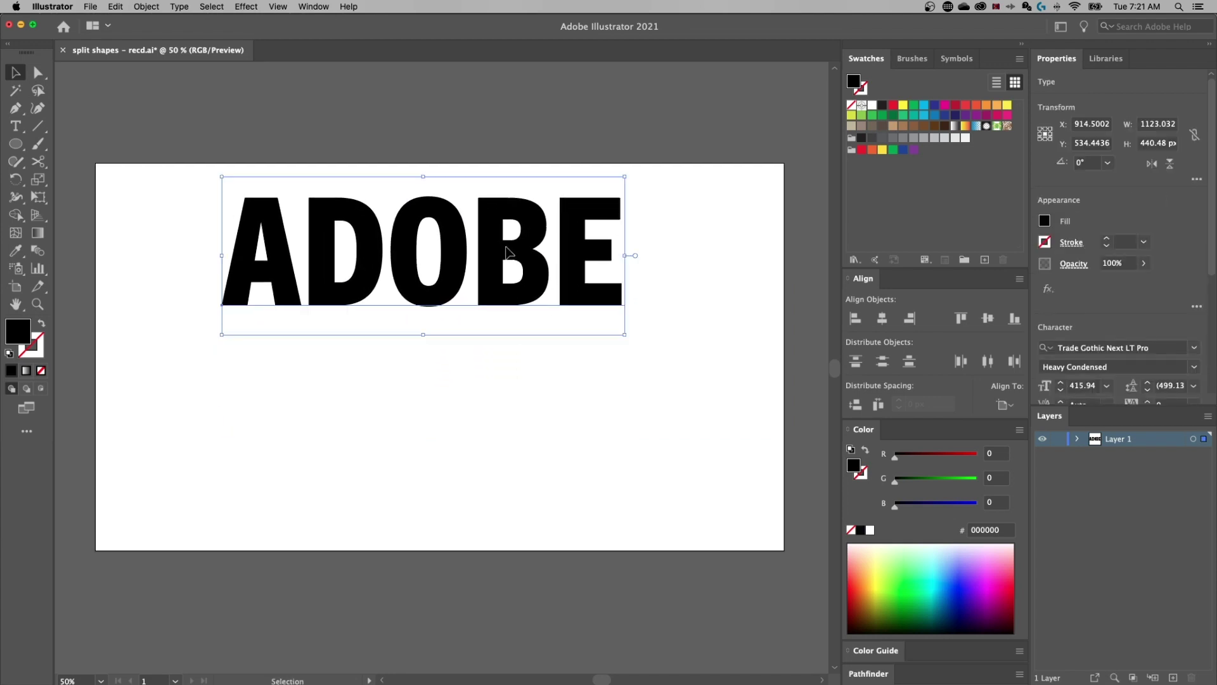
Draw a black square and a circle side by side below ADOBE, then select the square
click(16, 144)
drag(19, 150, 84, 150)
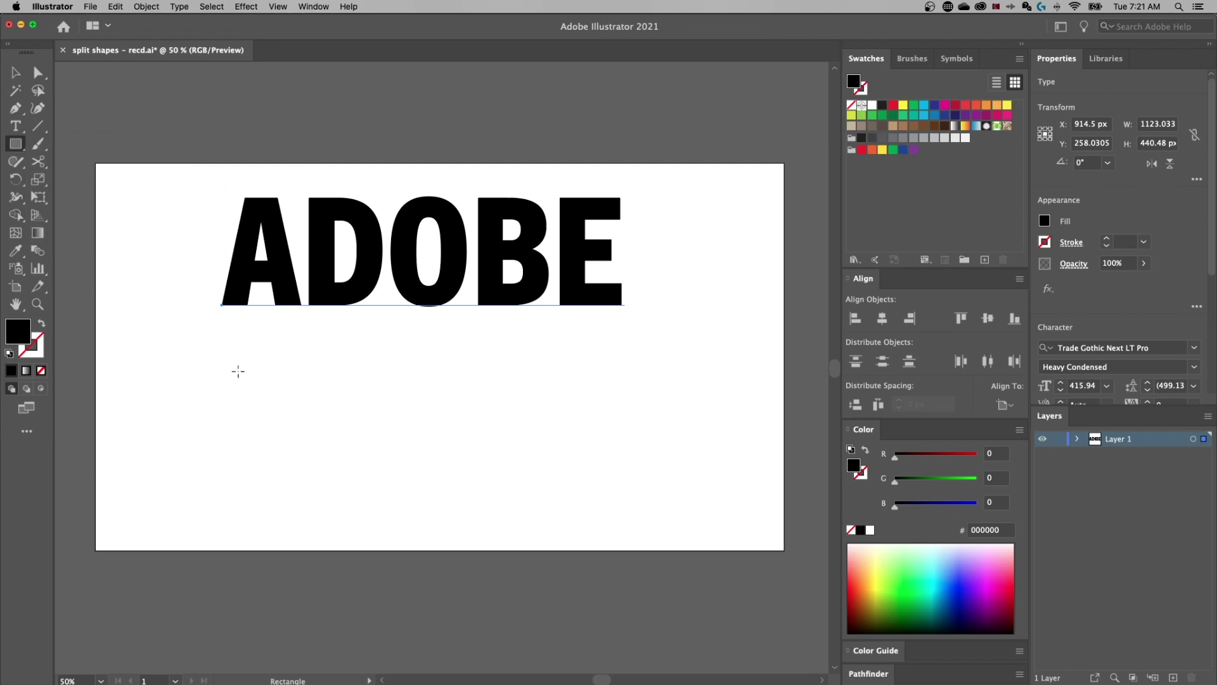
drag(238, 372, 385, 508)
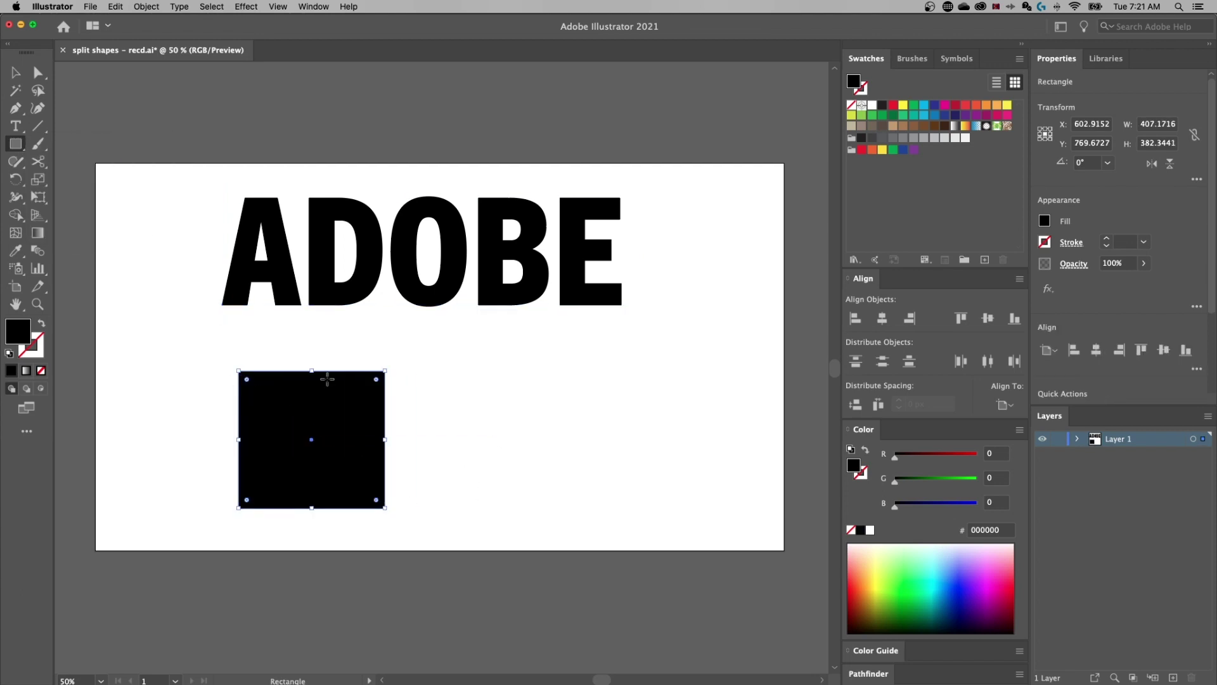
drag(12, 147, 89, 185)
drag(459, 372, 596, 508)
key(v)
click(649, 438)
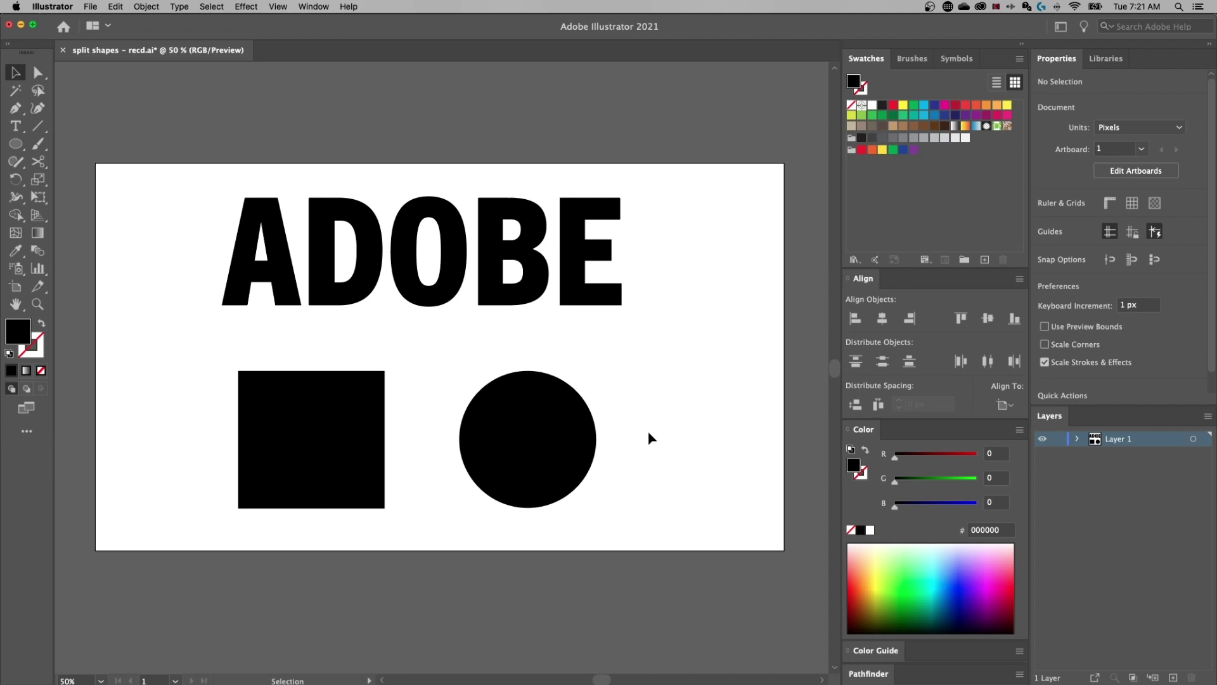
click(293, 411)
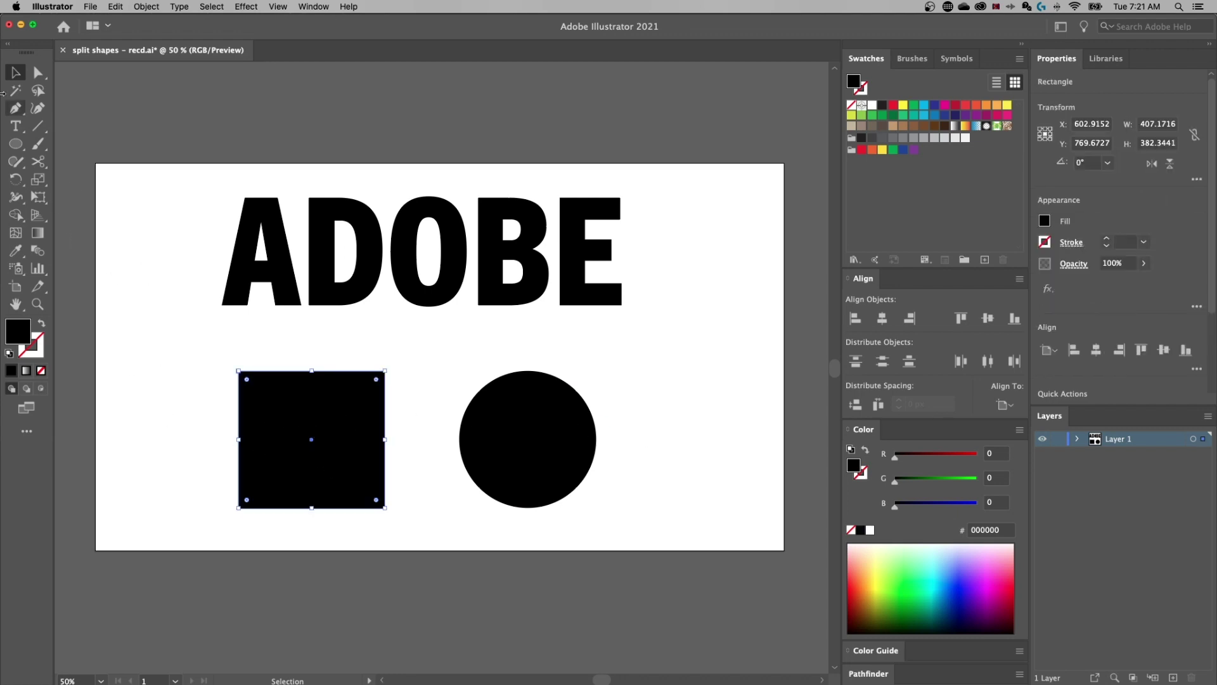
click(40, 164)
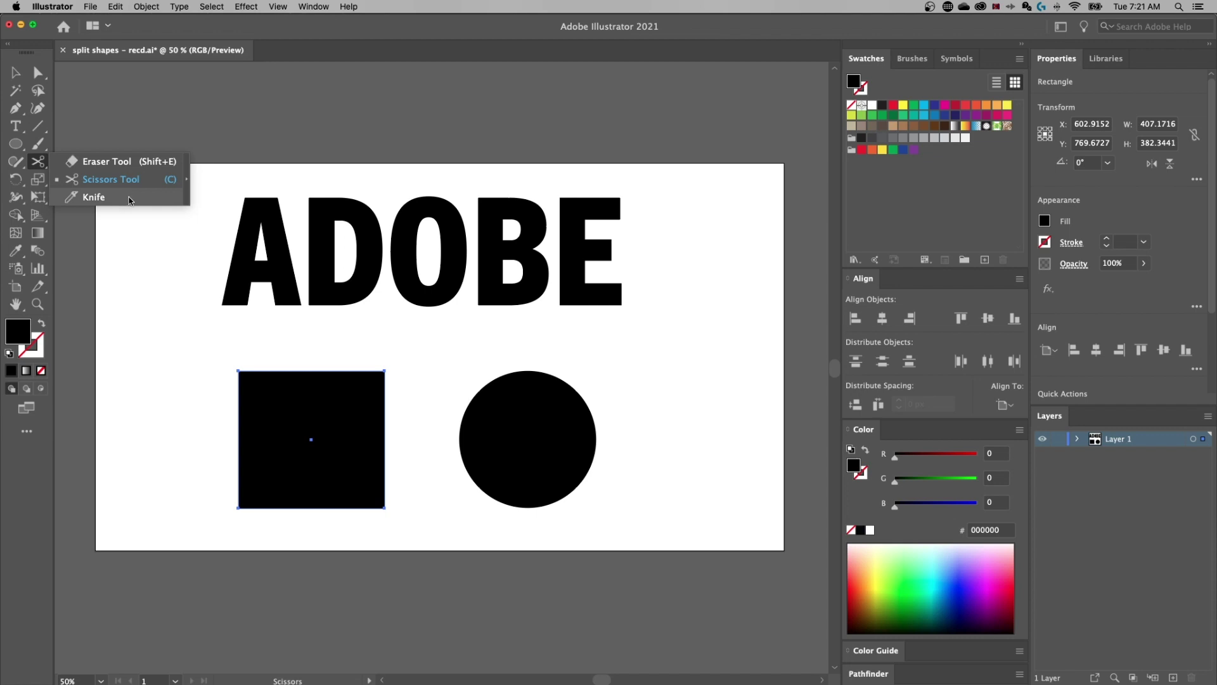
click(93, 197)
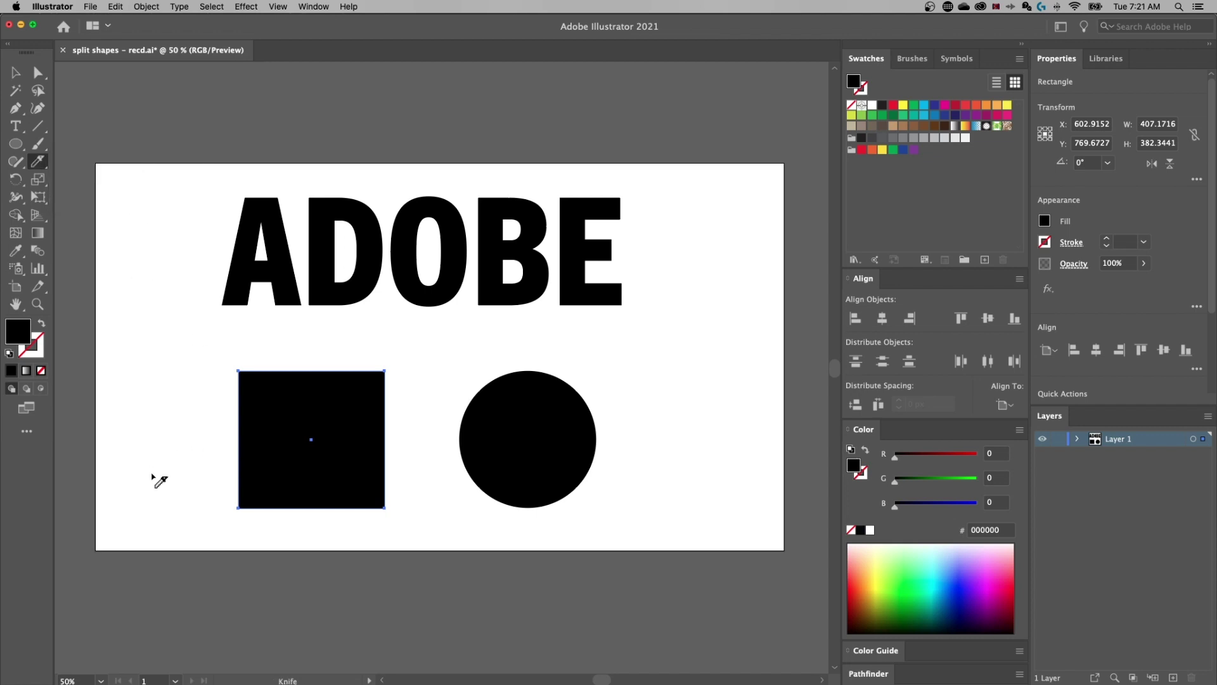
drag(152, 475, 454, 378)
key(v)
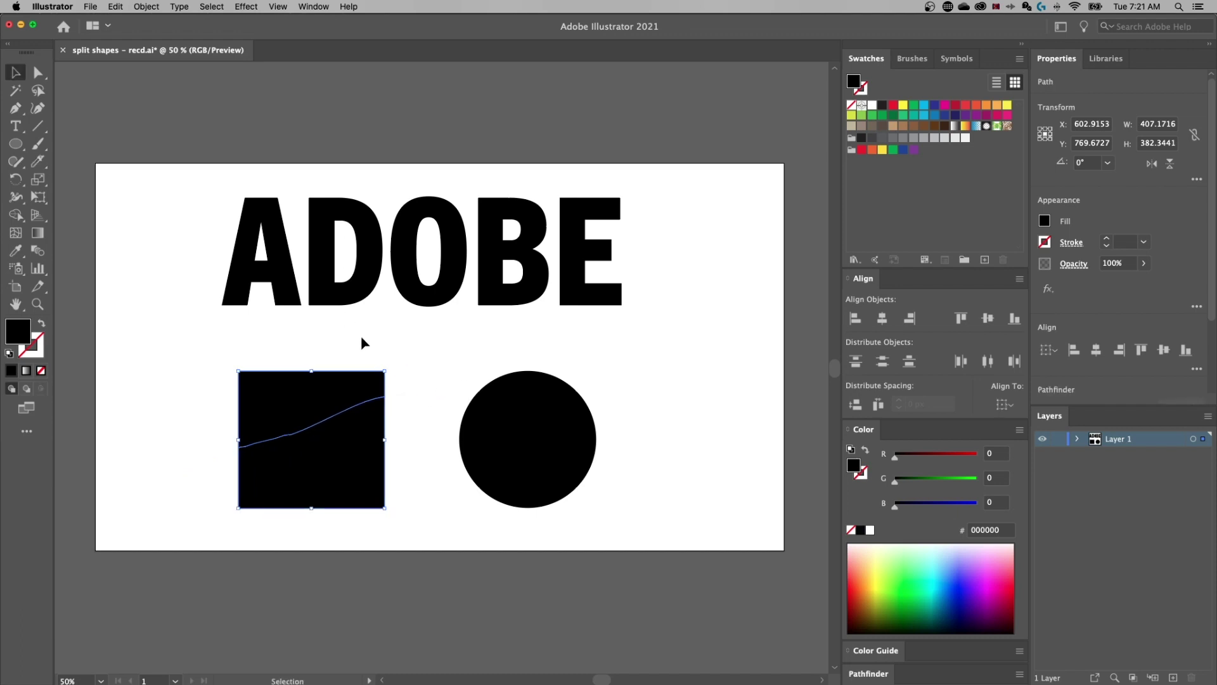
click(286, 412)
drag(285, 412, 296, 379)
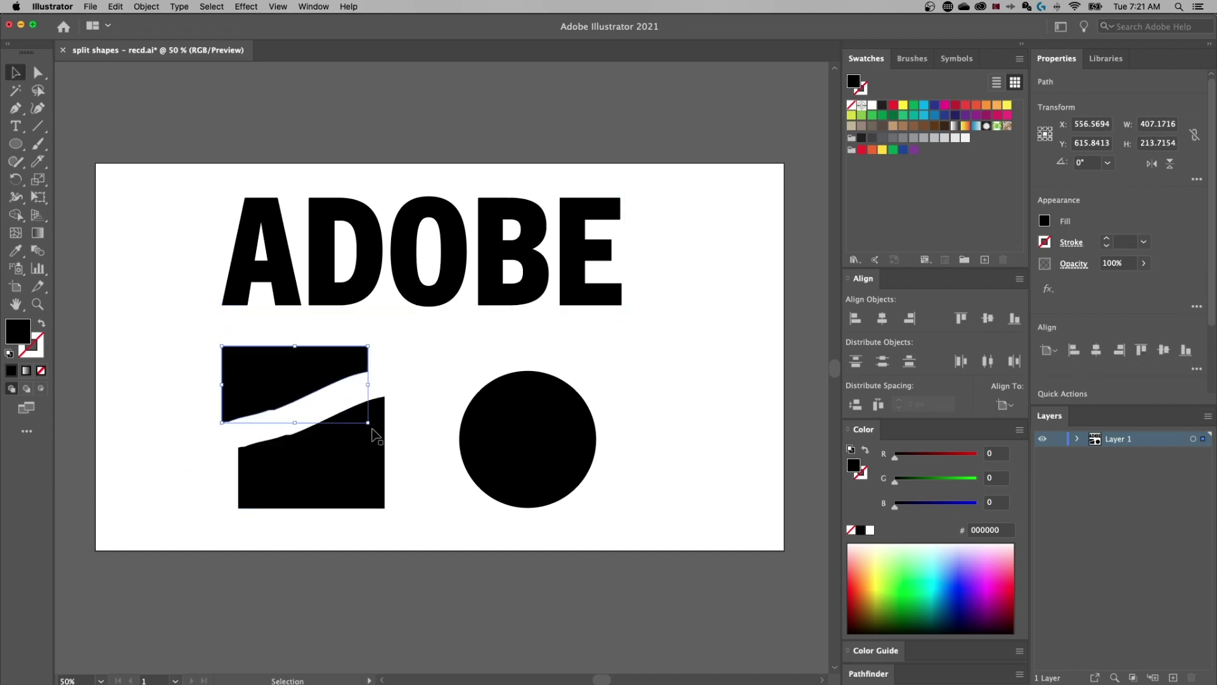
key(super+z)
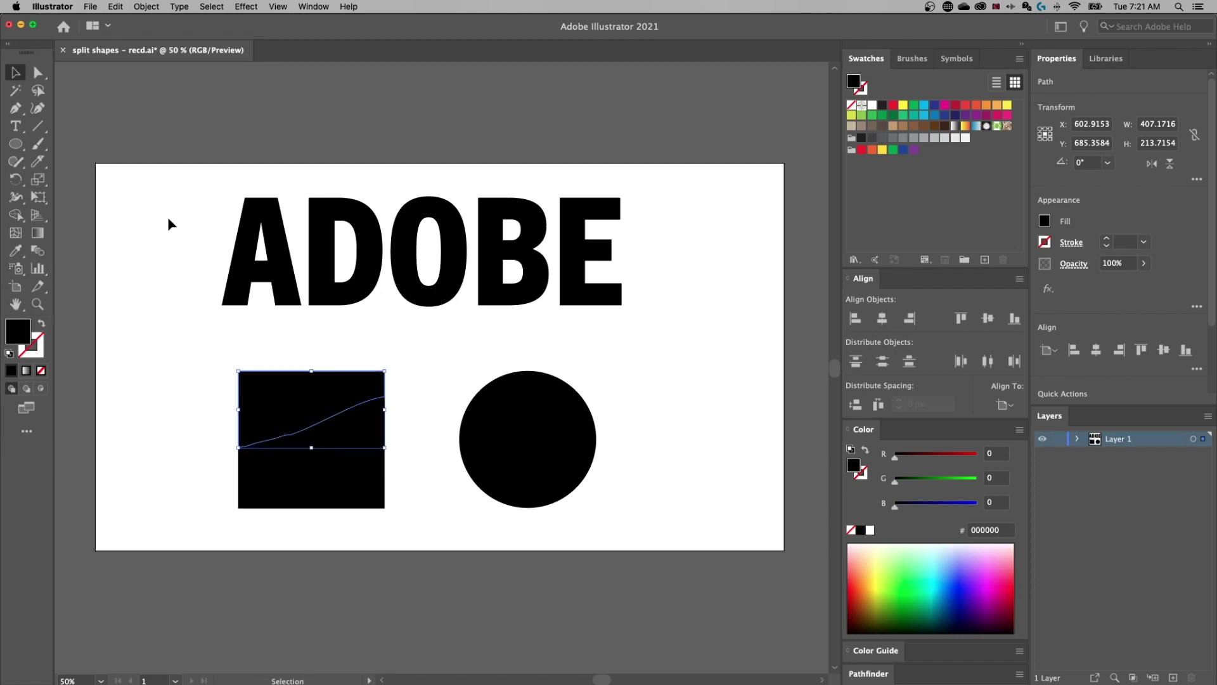
click(38, 163)
key(v)
click(421, 412)
drag(410, 361, 292, 504)
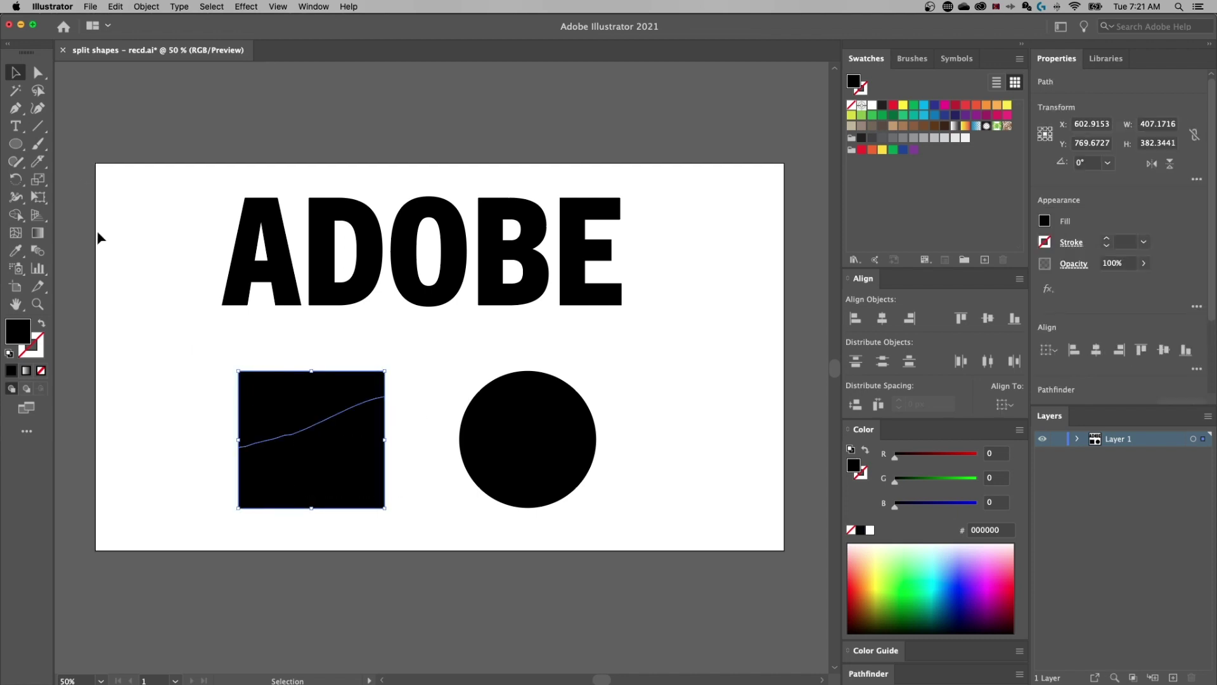
drag(38, 162, 79, 197)
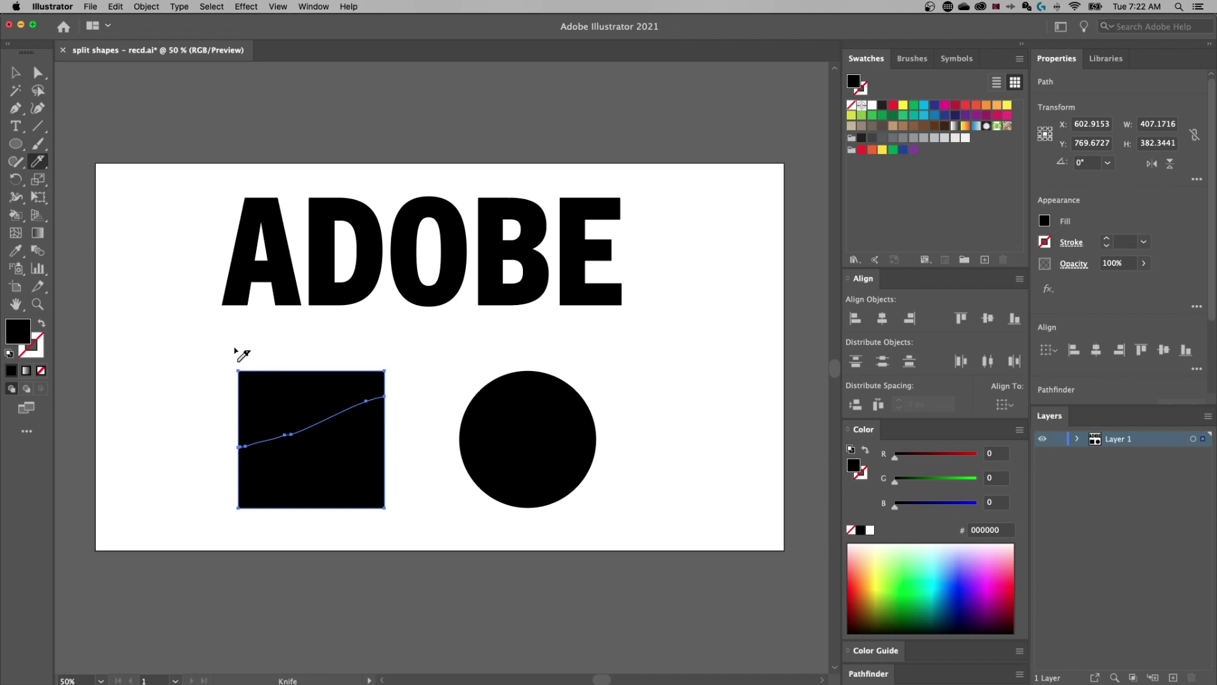
mouse_move(296, 368)
mouse_down()
mouse_move(336, 391)
mouse_move(281, 423)
mouse_move(326, 445)
mouse_move(335, 467)
mouse_move(290, 490)
mouse_move(294, 524)
mouse_move(346, 537)
mouse_up()
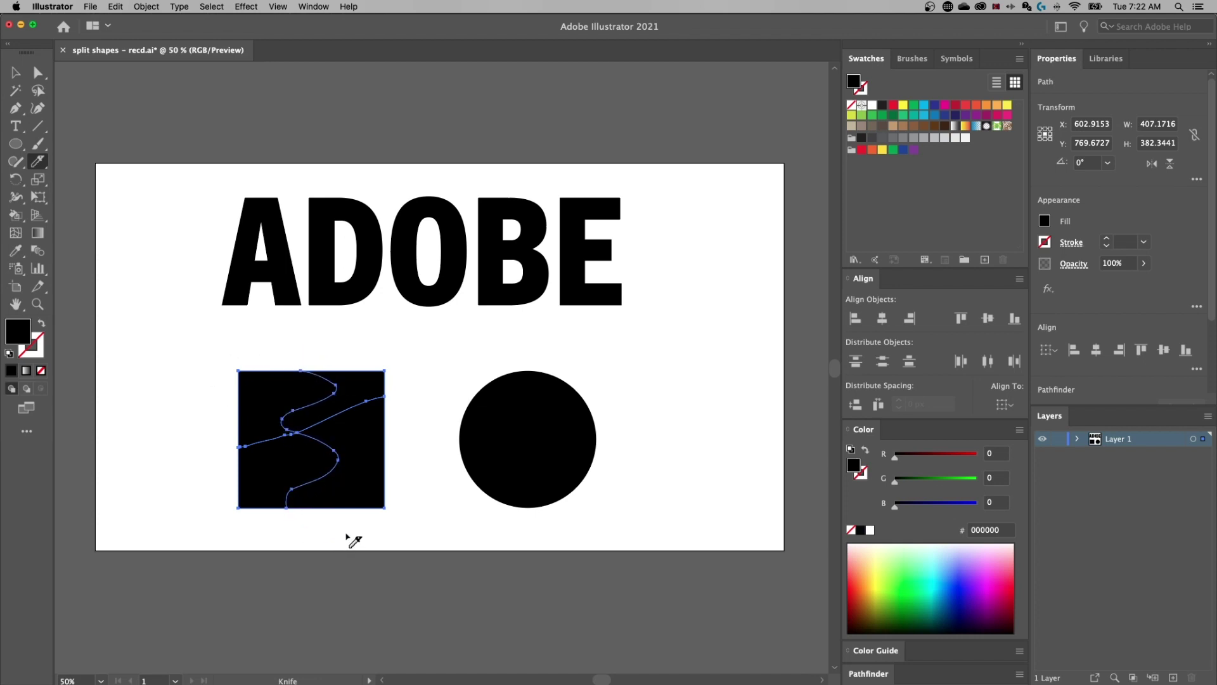
key(v)
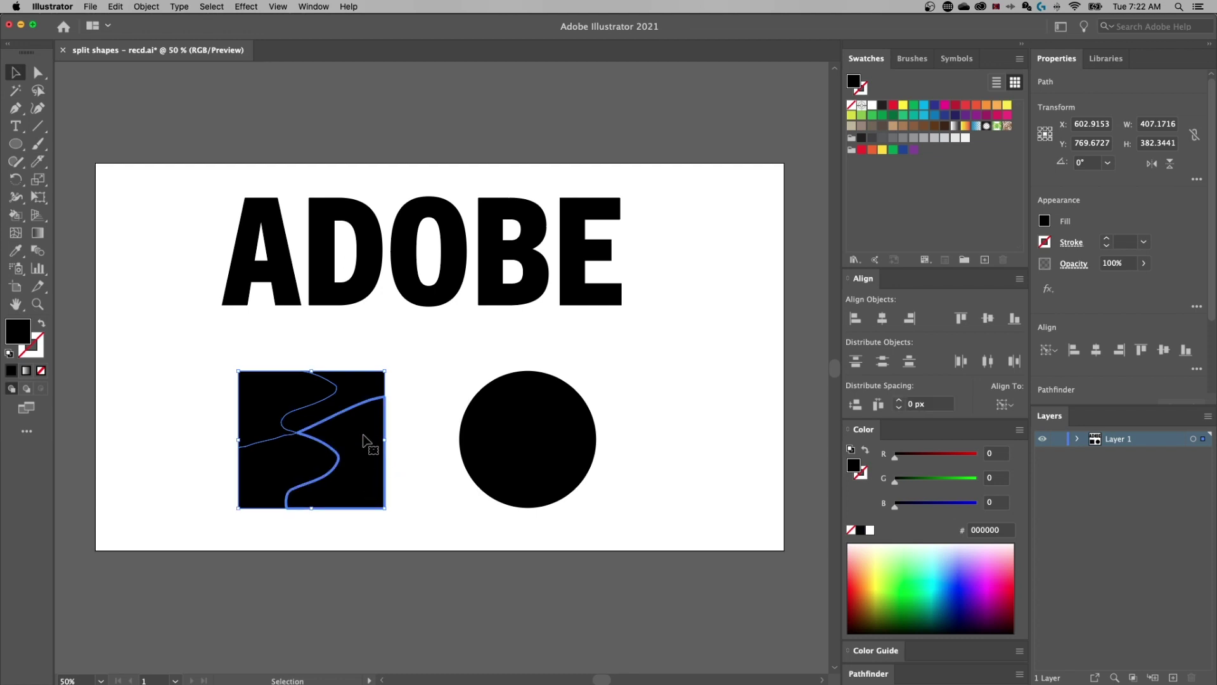
drag(365, 440, 408, 455)
click(416, 435)
drag(329, 402, 314, 390)
drag(285, 495, 260, 508)
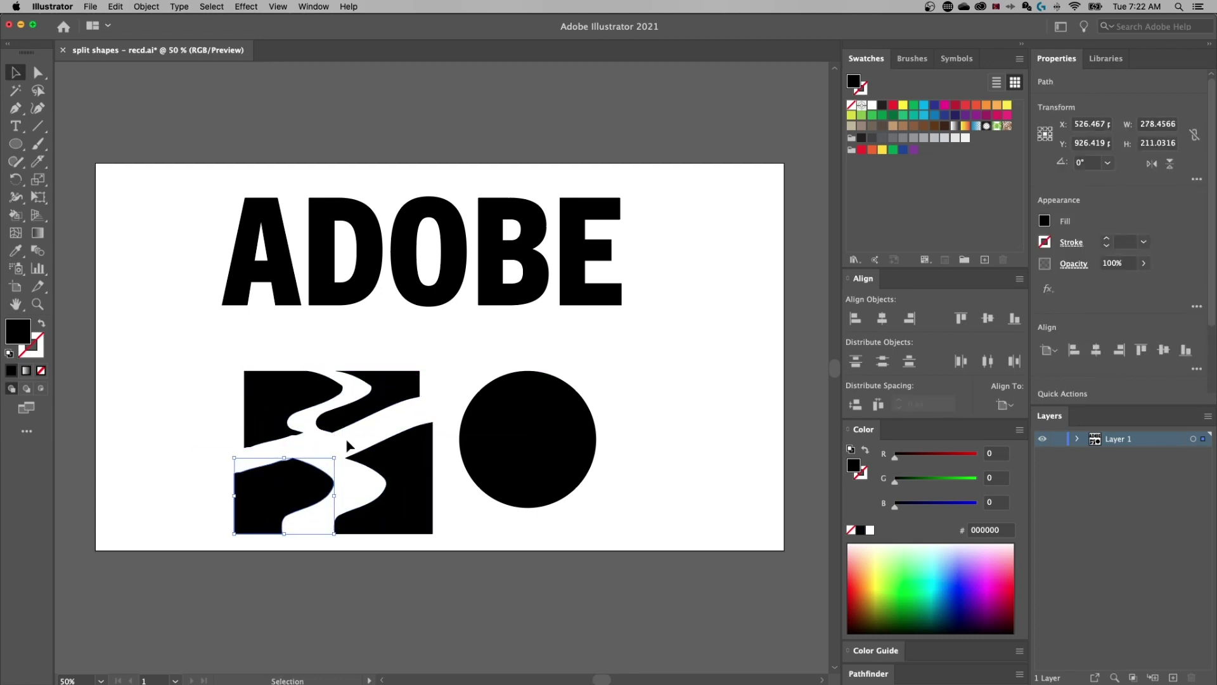
key(a)
key(super+z)
key(super+z)
key(super+z)
key(super+z)
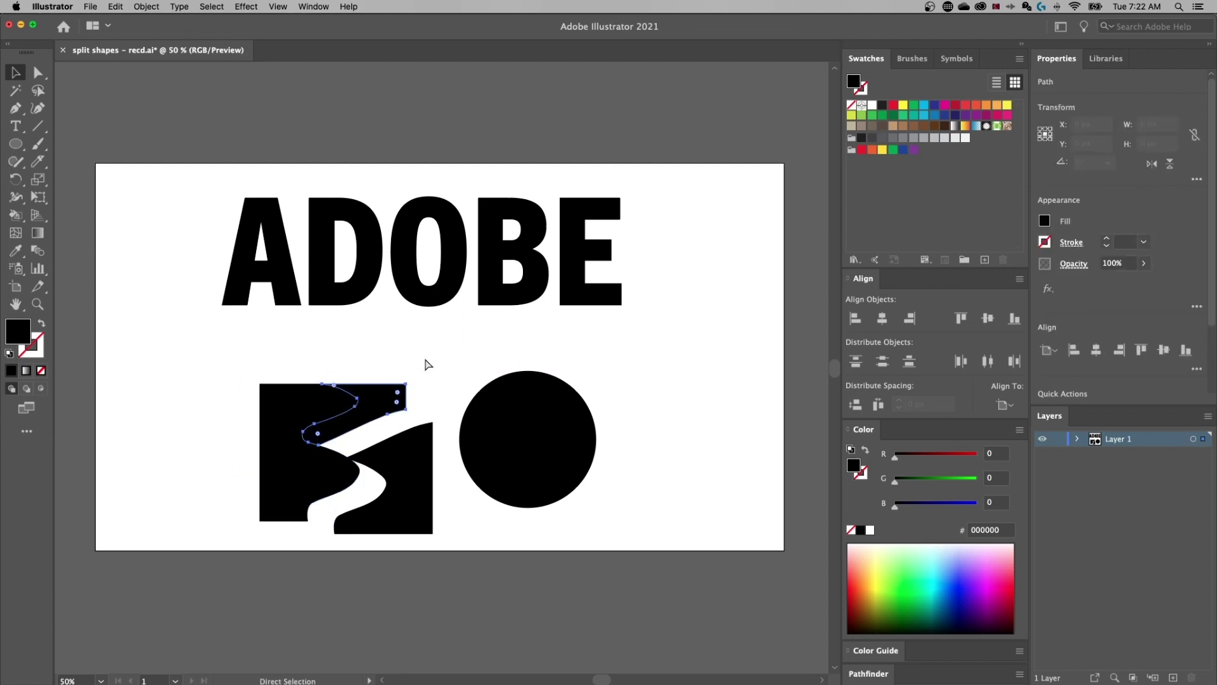
key(super+z)
Pick the Scissors tool, zoom to 100% on the circle and select it
key(v)
key(super+a)
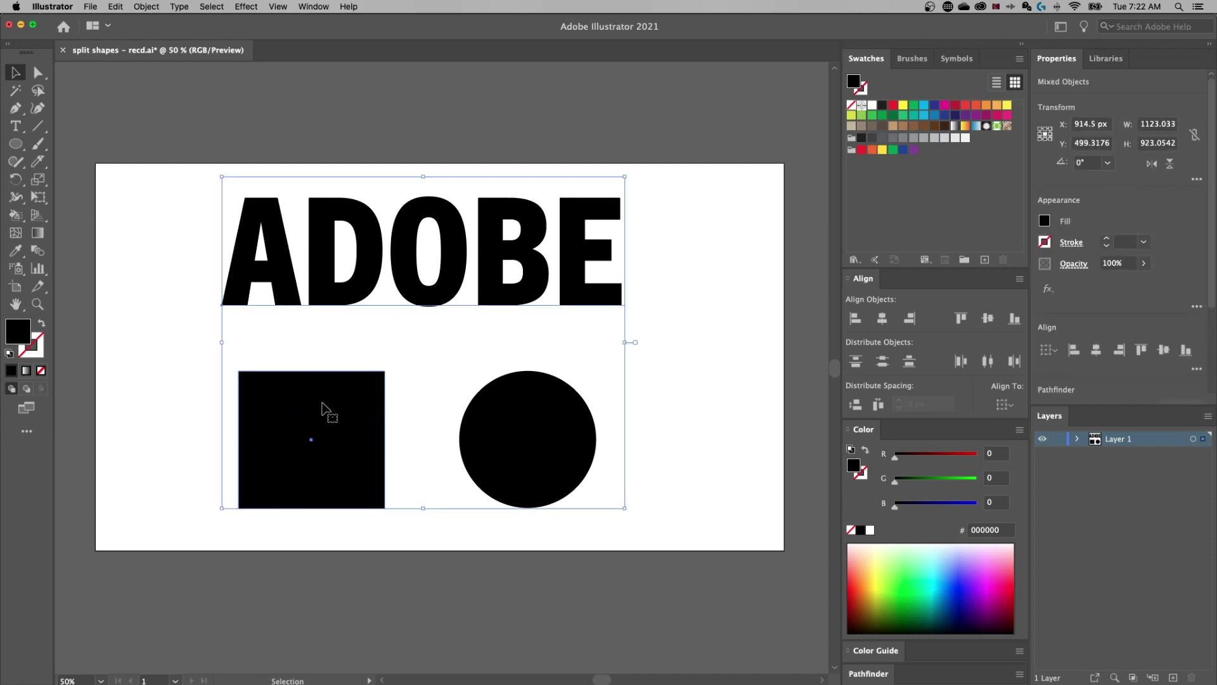
key(super+z)
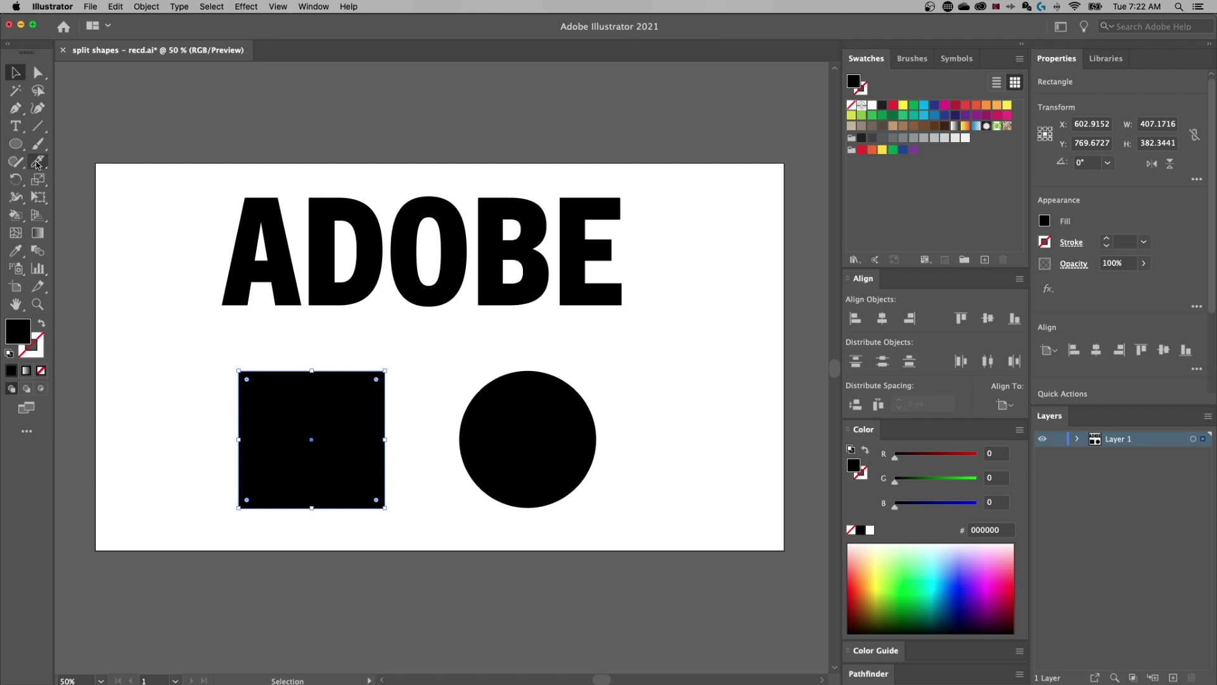
click(37, 164)
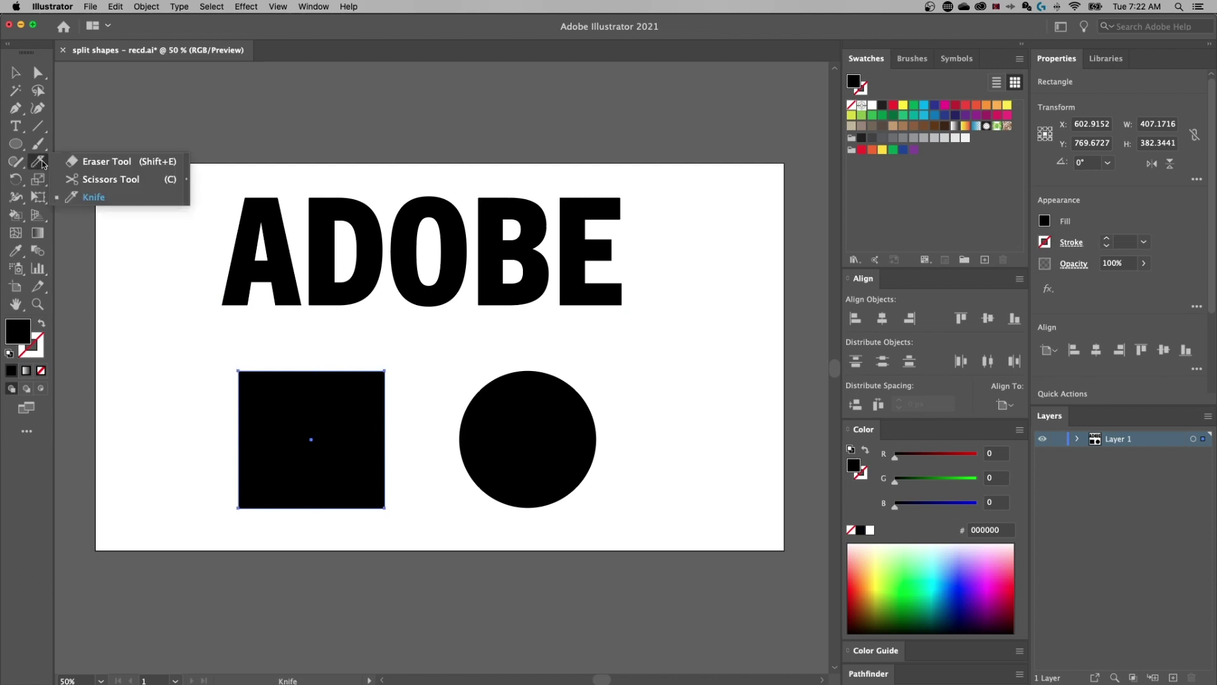
click(96, 180)
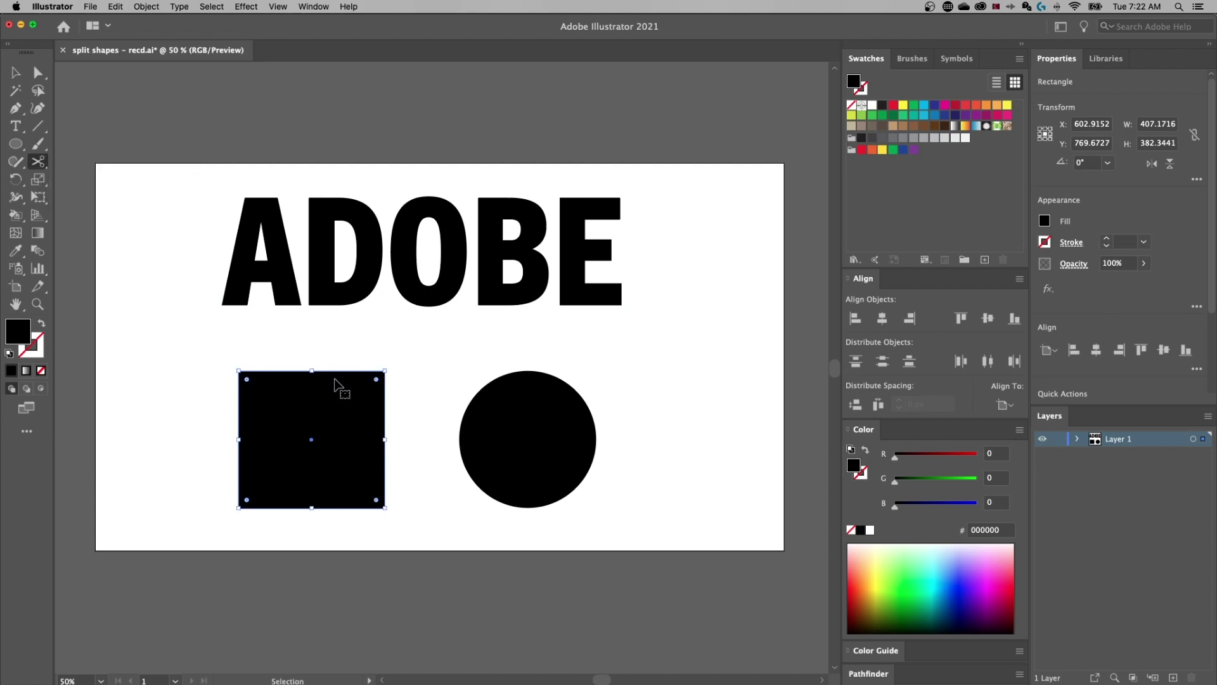
key(super+1)
drag(473, 423, 310, 313)
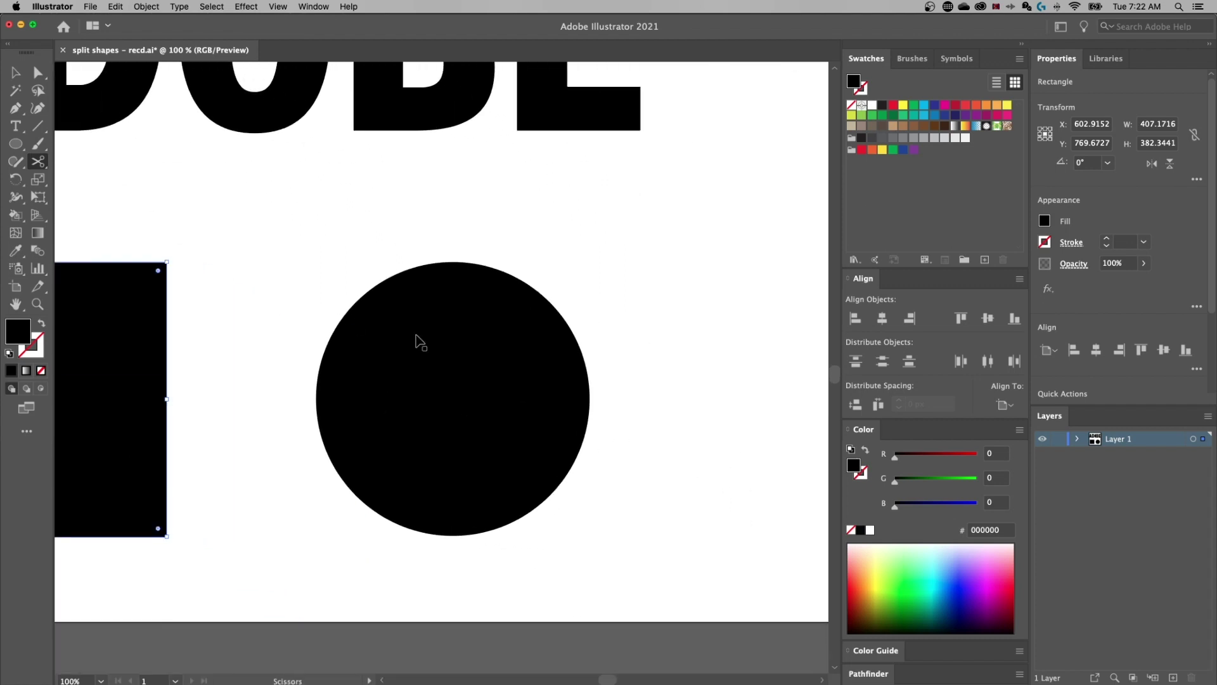
super+click(416, 337)
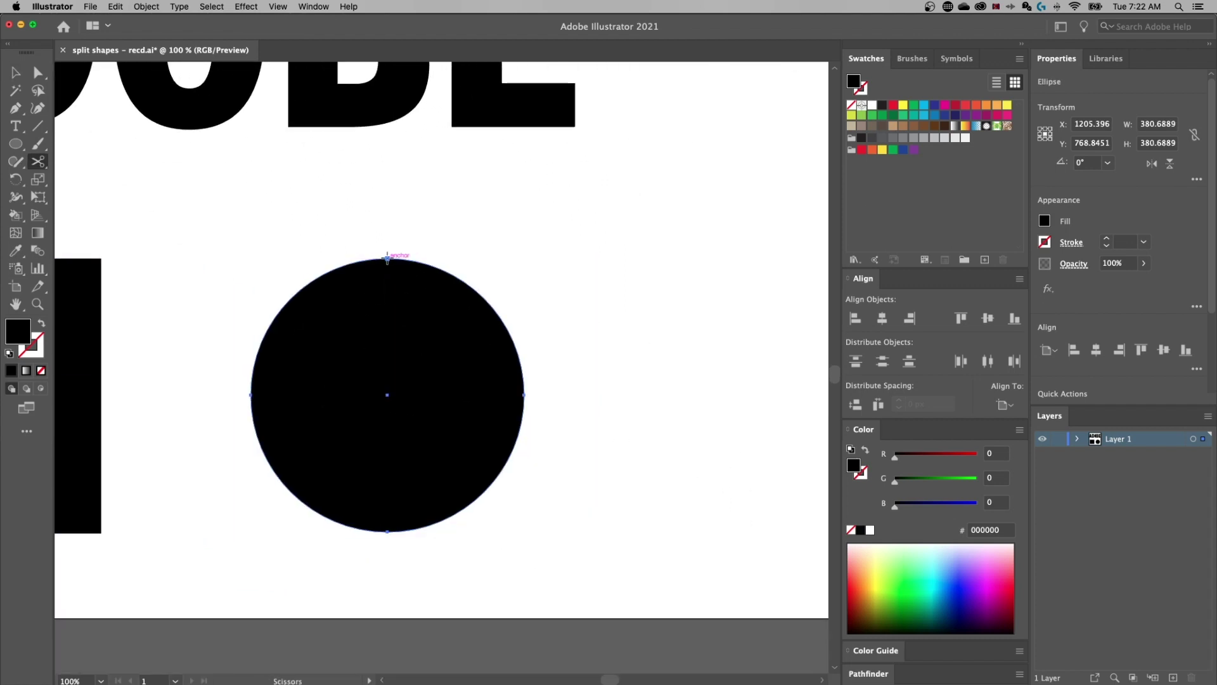
Cut the circle's path at its top and right anchor points, then reselect it
click(388, 258)
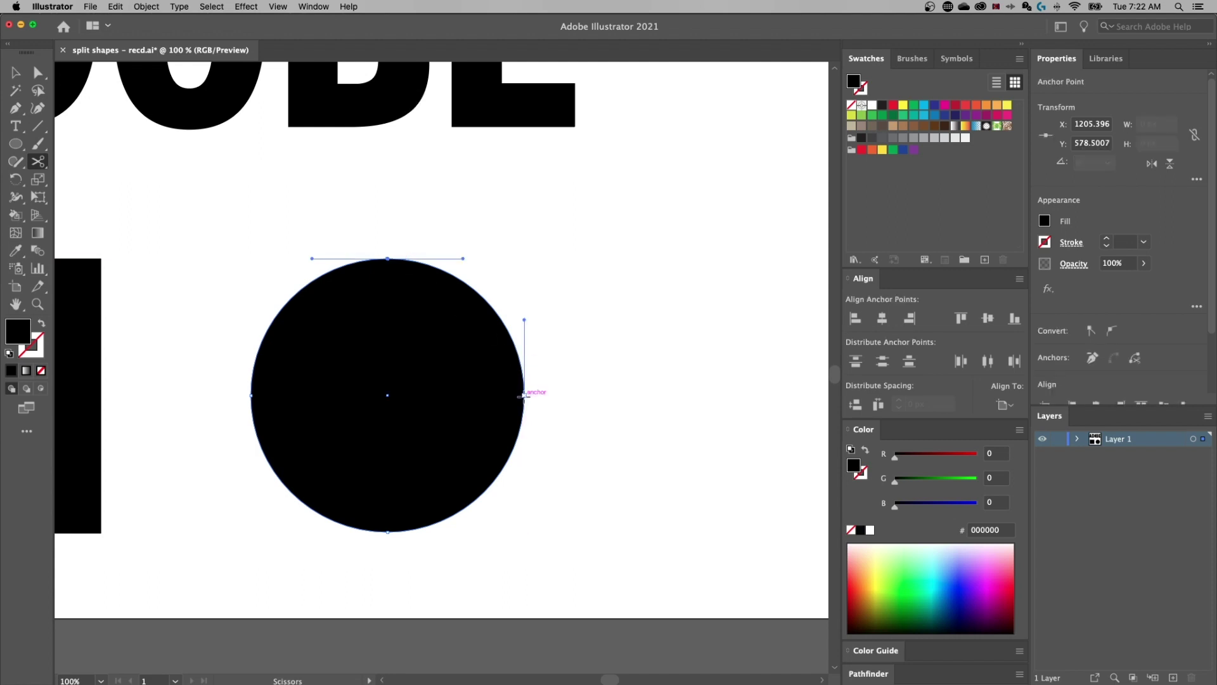
click(524, 395)
key(v)
click(571, 366)
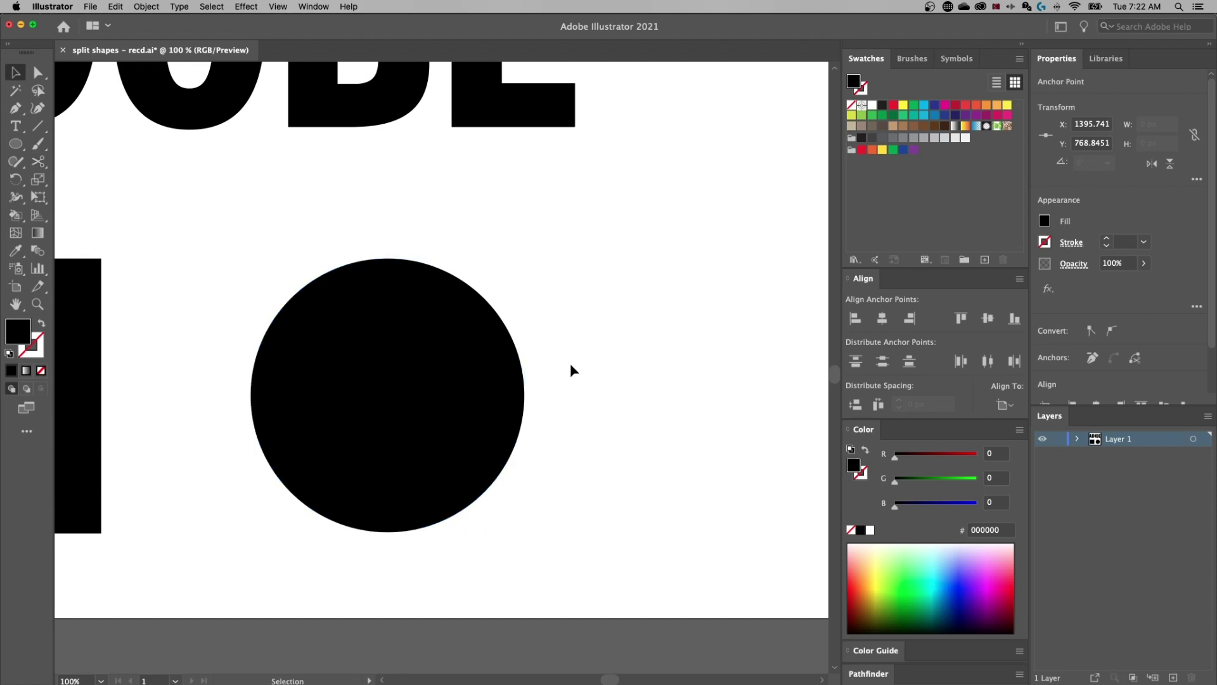
click(445, 336)
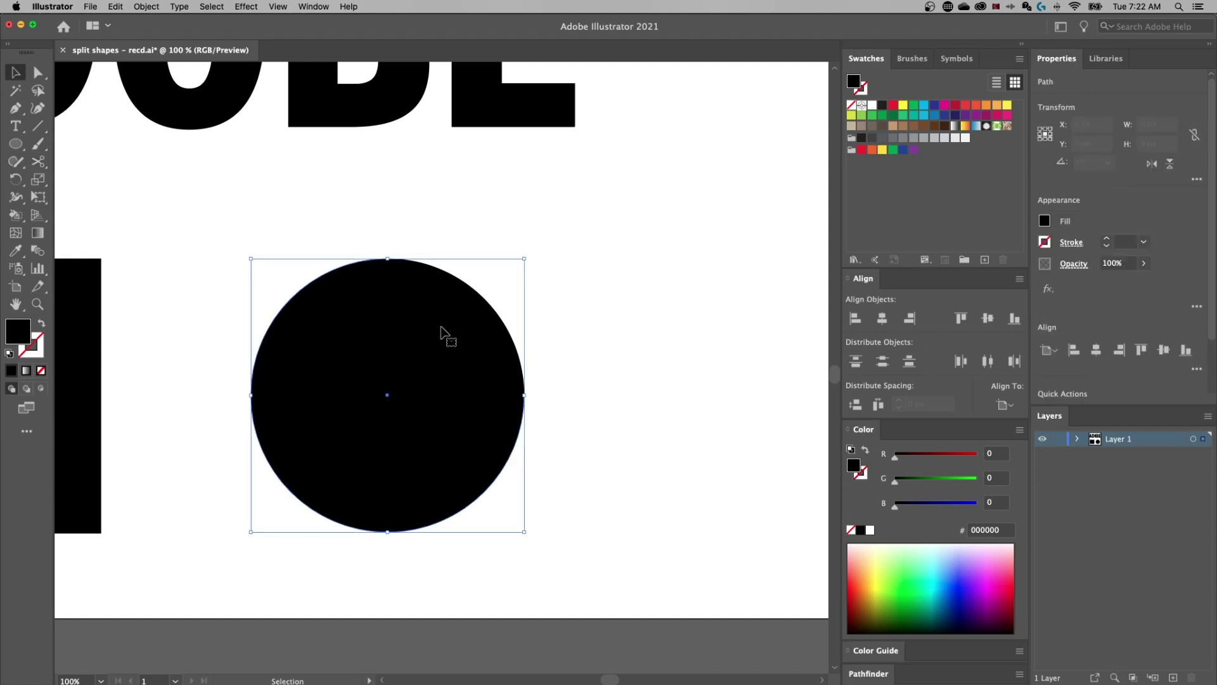
Drag the large arc piece of the circle away, exposing the small arc
click(494, 269)
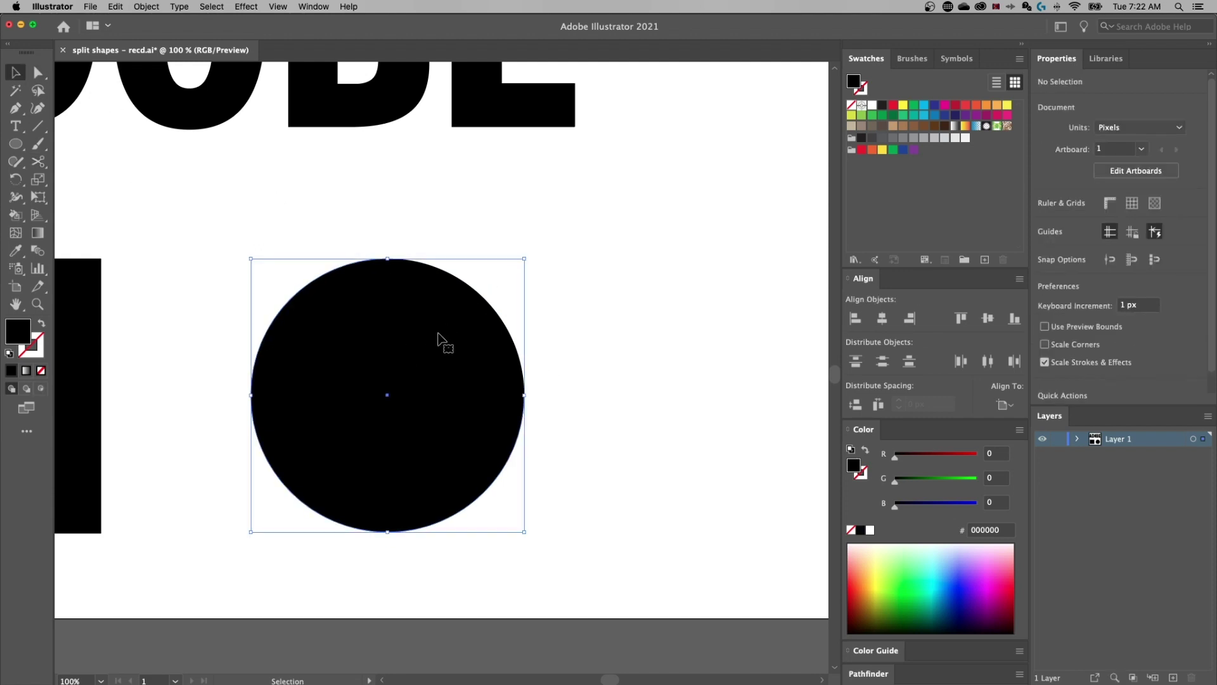
drag(440, 340, 482, 327)
drag(423, 374, 336, 413)
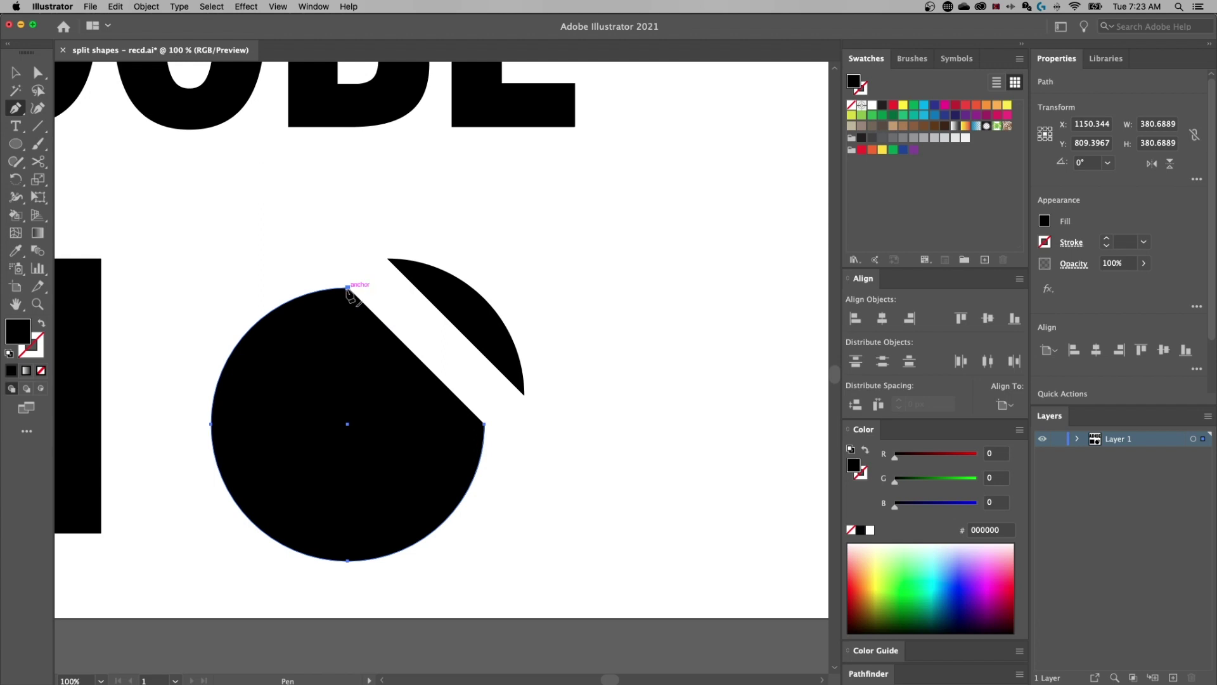
Close the arc through the circle's centre with the Pen, then rotate it about 45°
drag(348, 287, 352, 380)
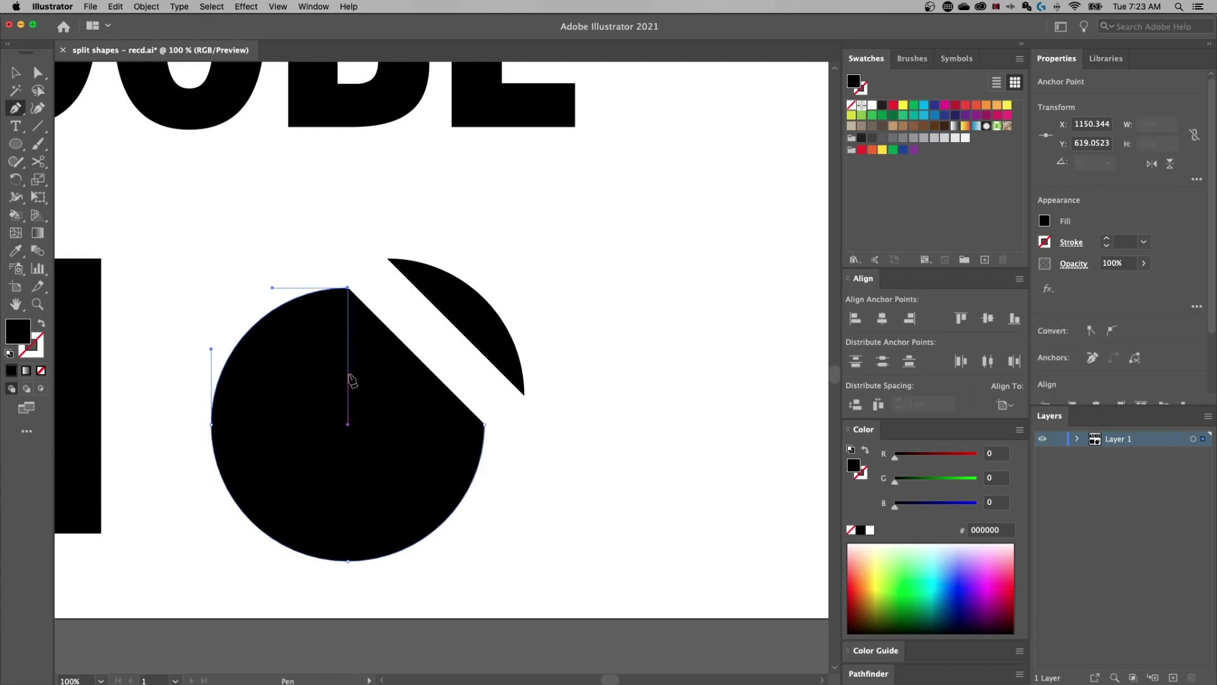
click(348, 424)
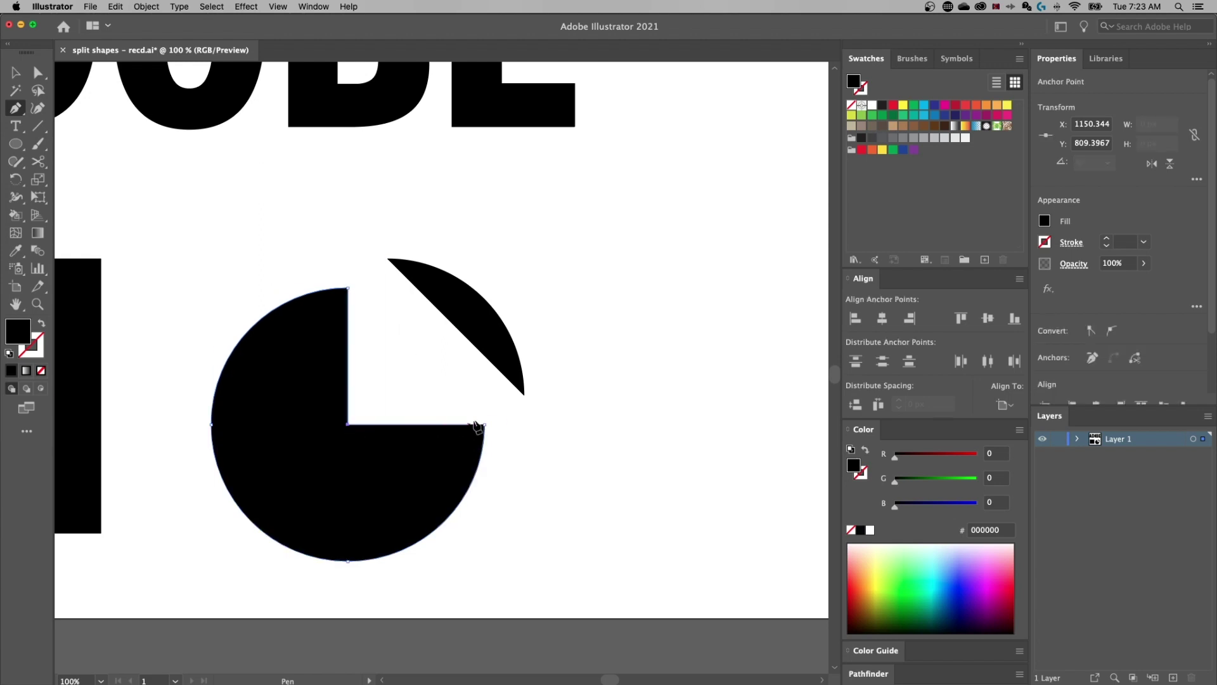
click(485, 424)
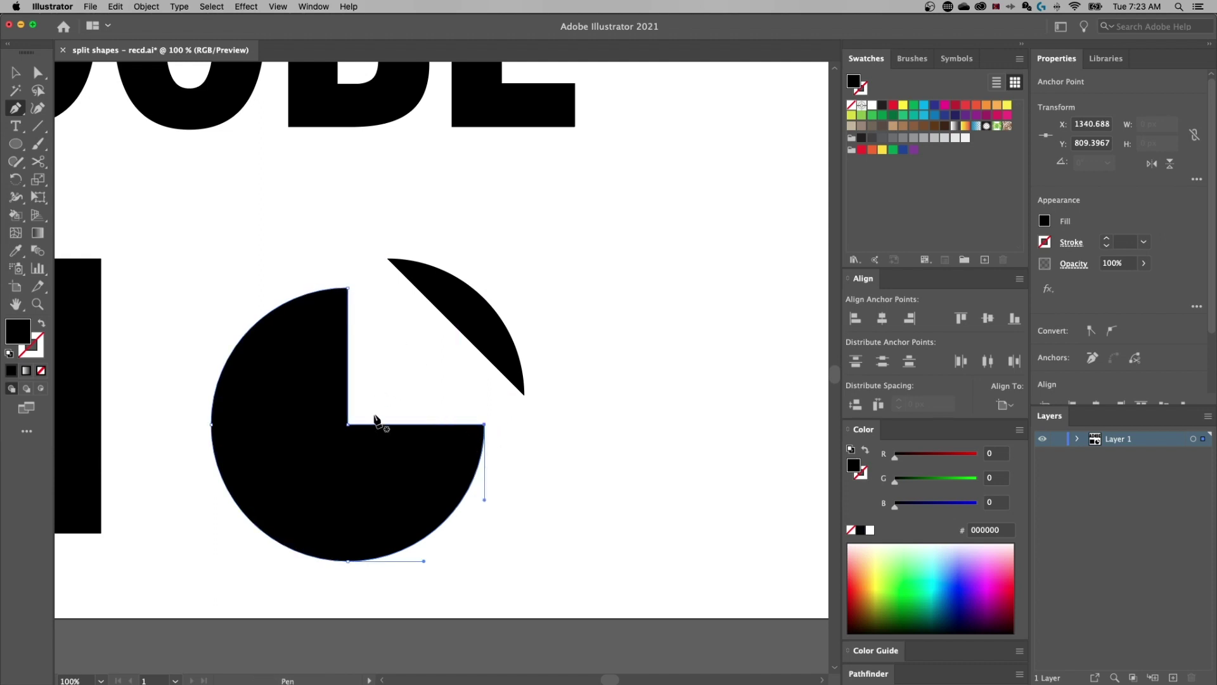
key(v)
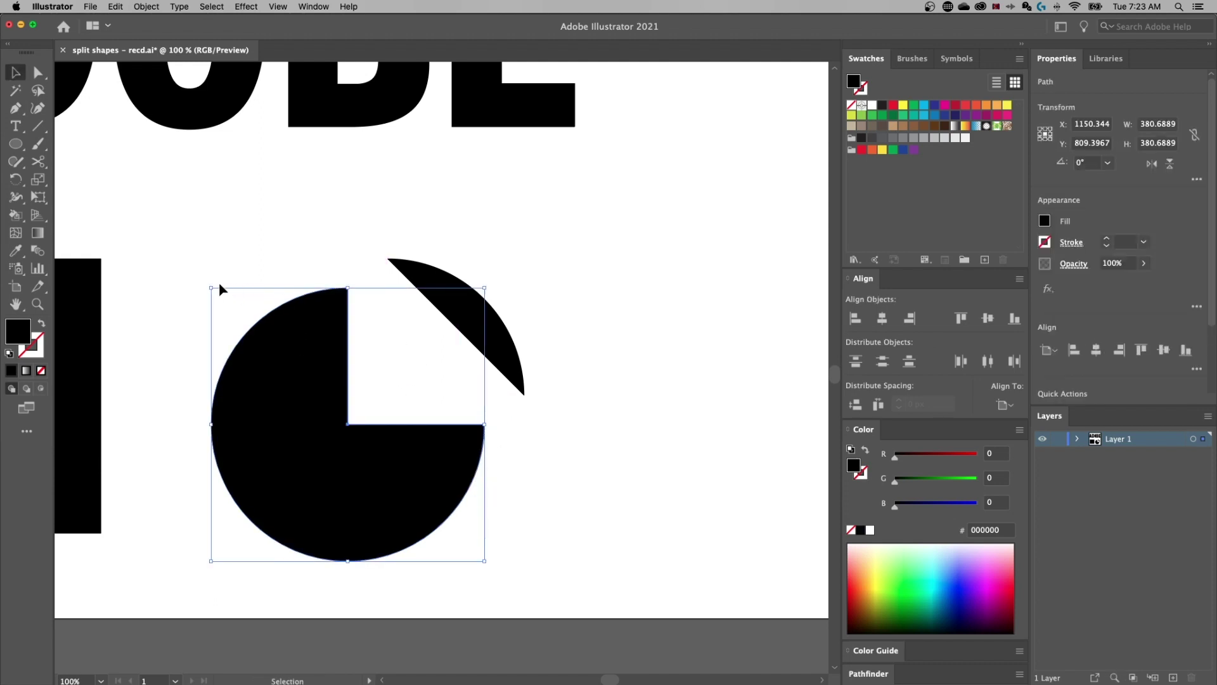
drag(209, 284, 325, 249)
click(451, 412)
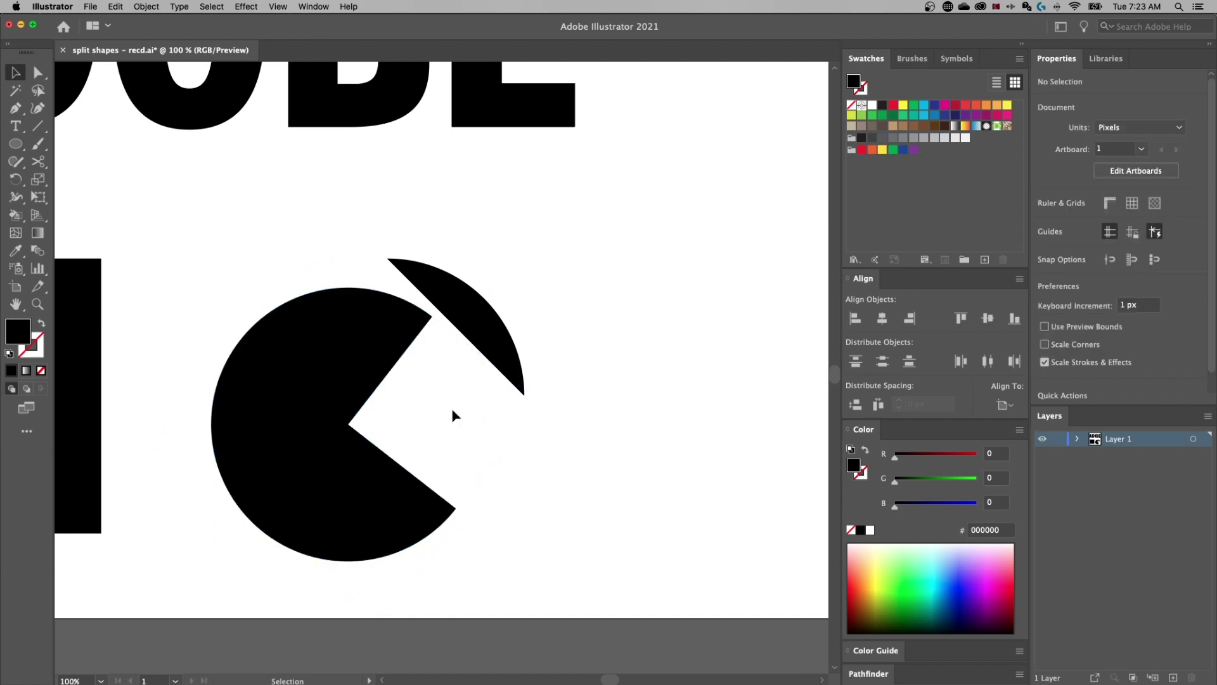
scroll(396, 379, left, 3)
Cut the black square diagonally at its top-left and bottom-right corners with Scissors
scroll(396, 379, left, 5)
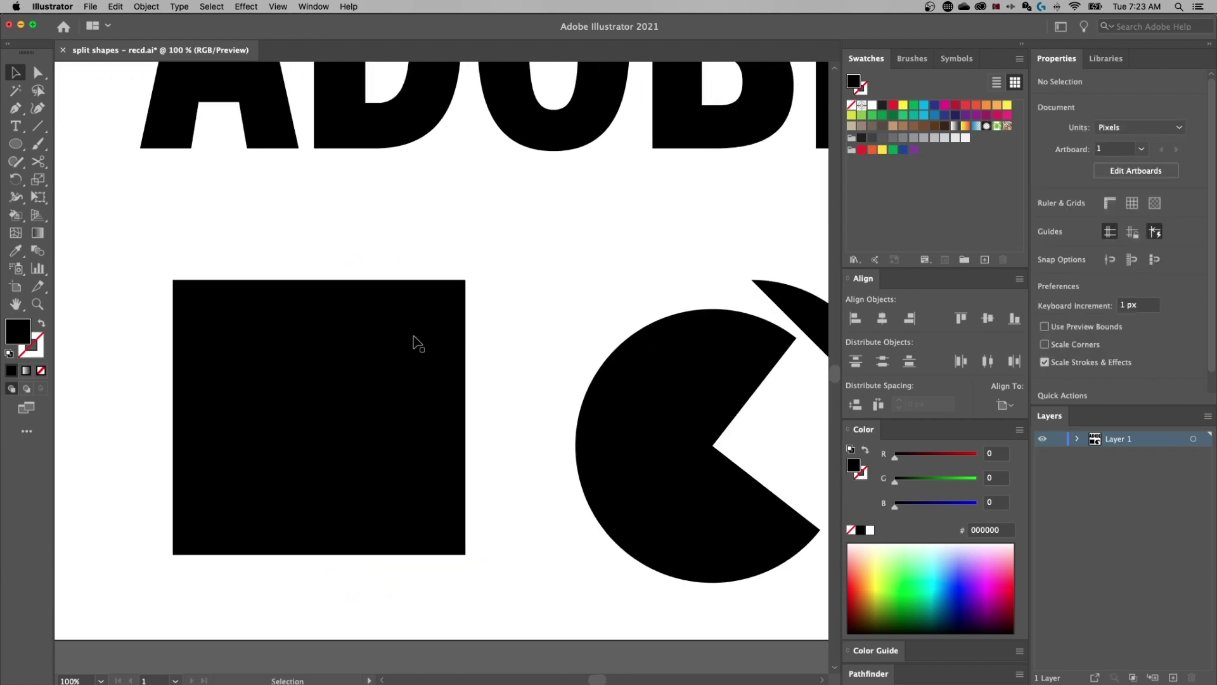
click(415, 344)
drag(338, 361, 320, 348)
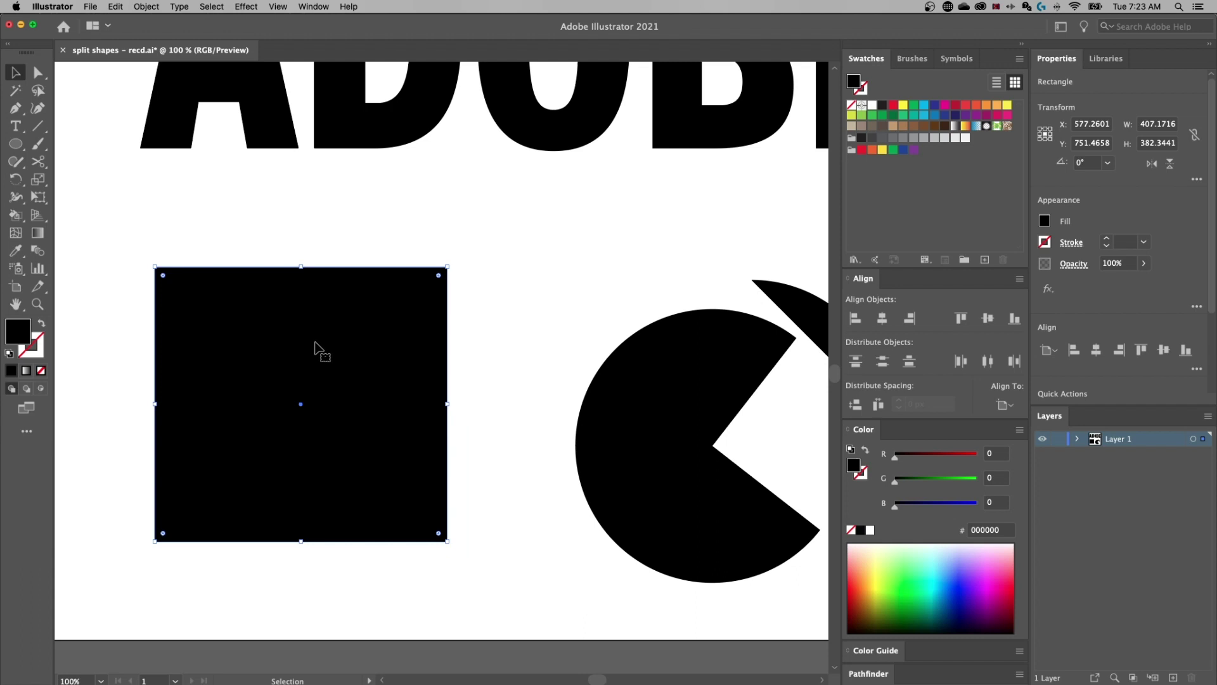
key(c)
click(155, 267)
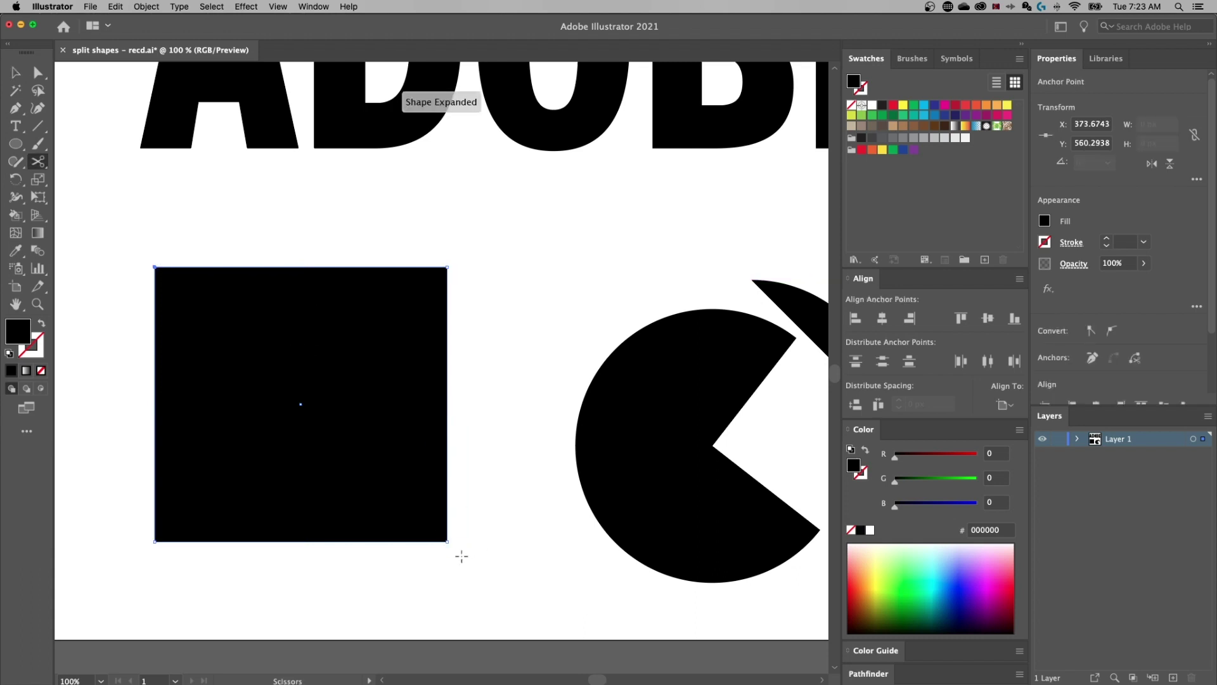
click(448, 541)
Move the upper-right triangle up and right, leaving a white gap
key(v)
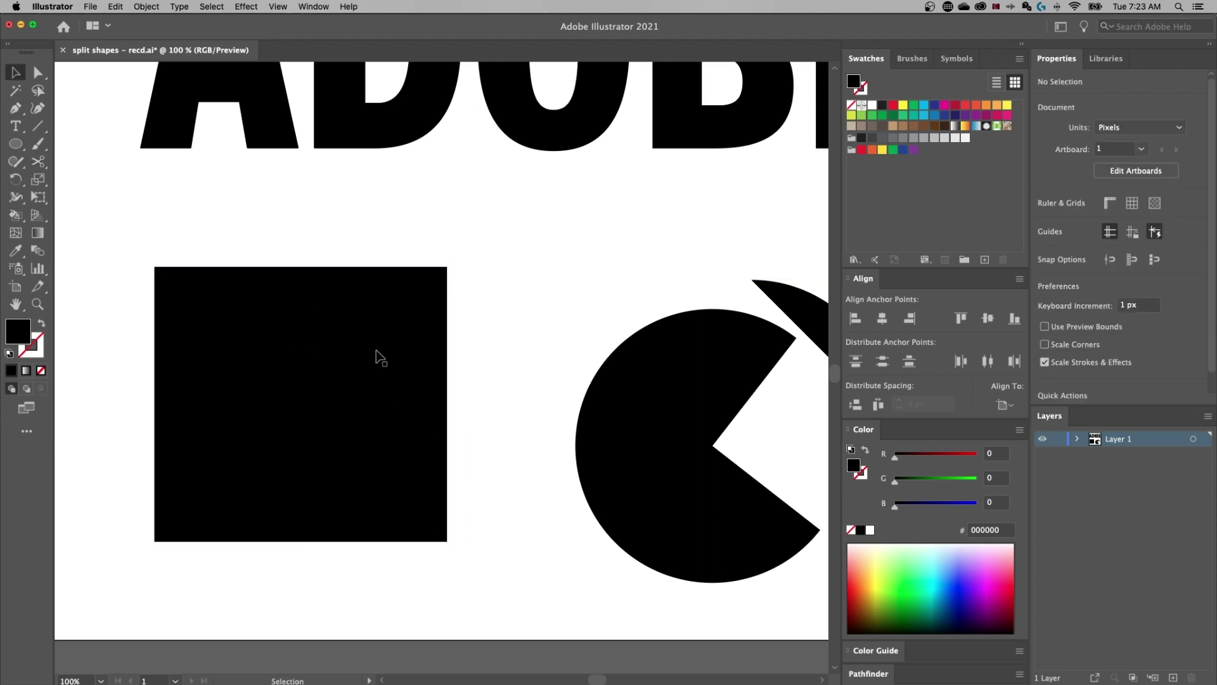
click(366, 356)
drag(362, 356, 412, 327)
click(572, 254)
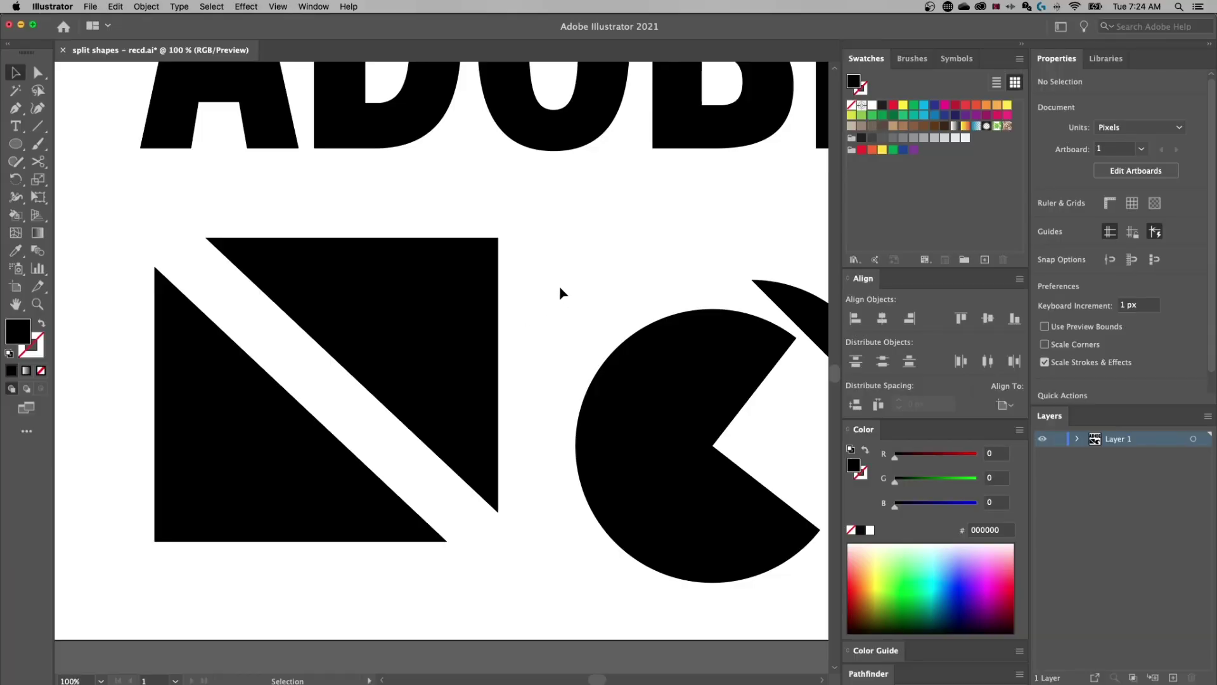
Undo the cuts to restore the whole square and circle, then overlap the circle on the square's lower-right corner
key(super+minus)
drag(562, 285, 489, 291)
key(super+z)
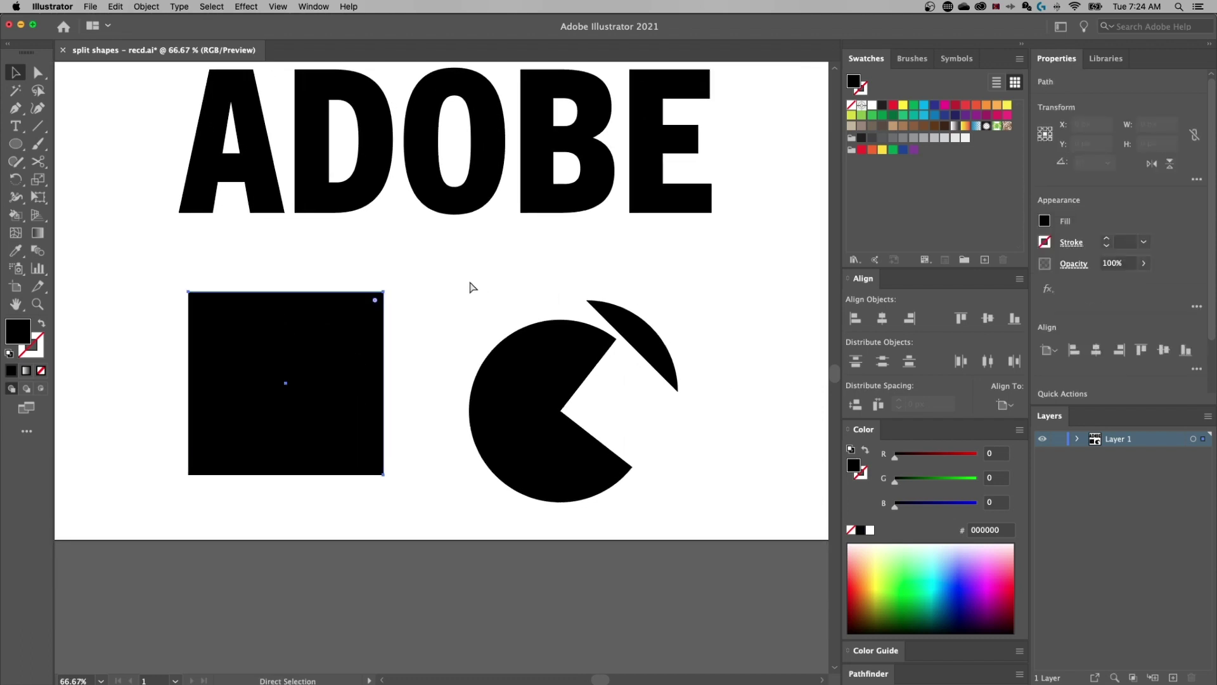
key(super+z)
key(super+z)
key(super+z)
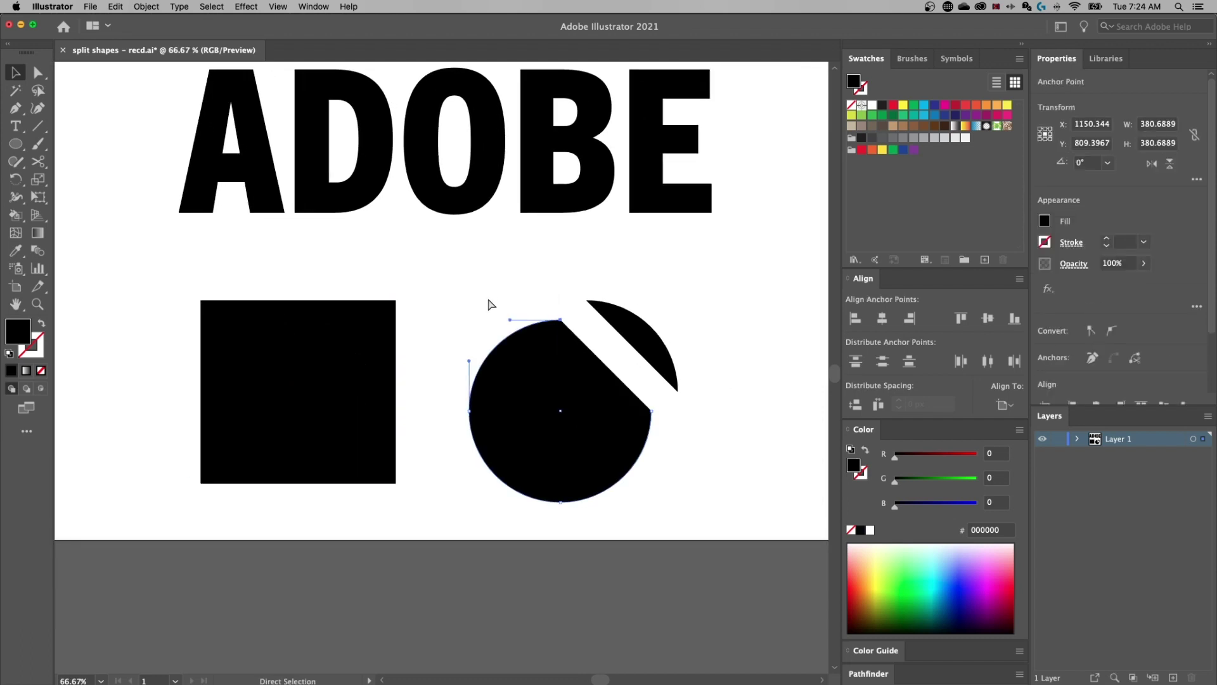
key(super+z)
key(super+z)
key(super+z)
key(v)
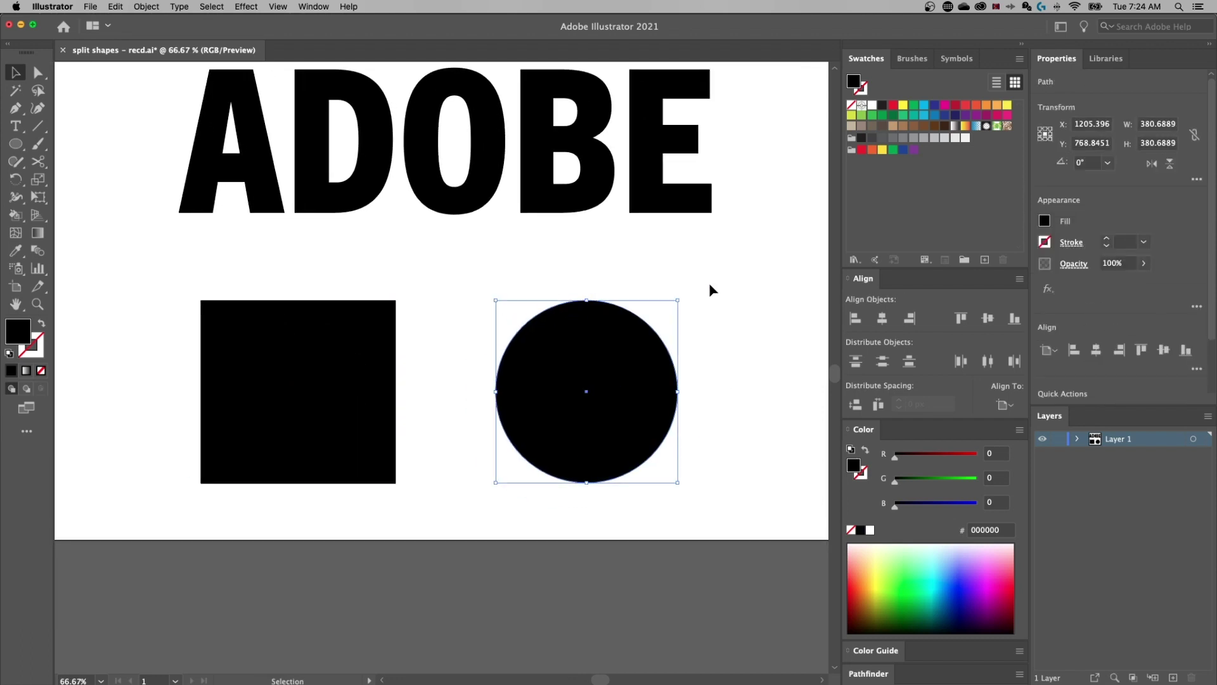
drag(298, 369, 313, 370)
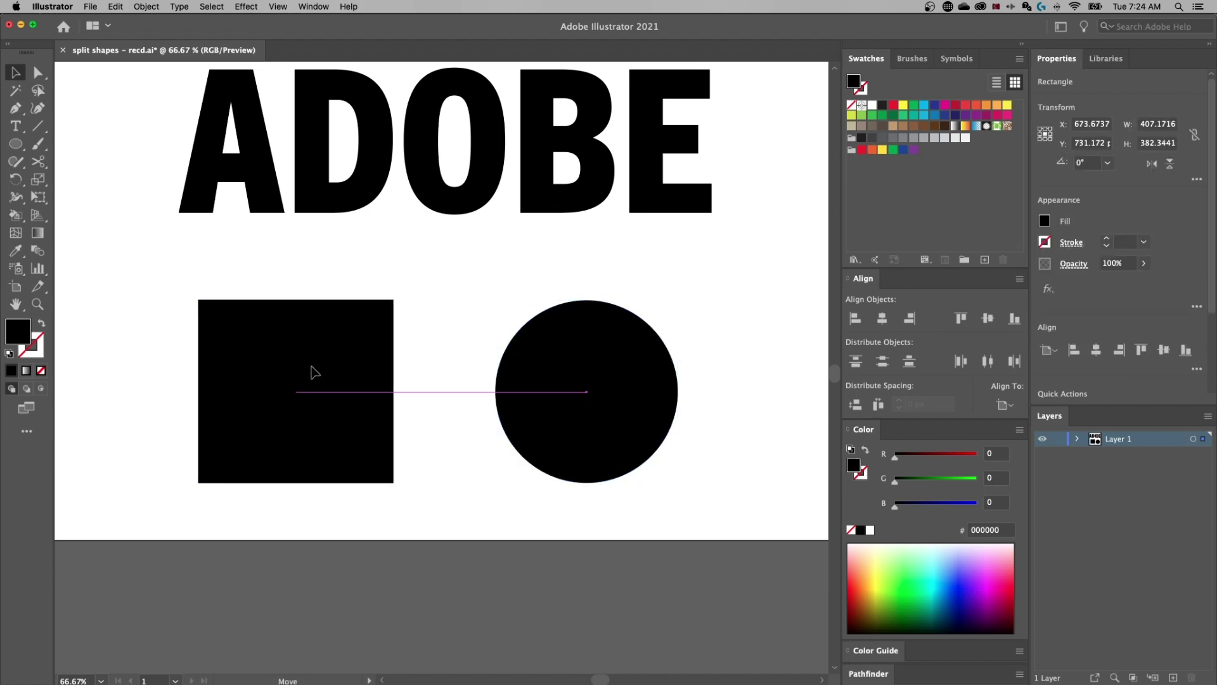
drag(646, 377, 415, 488)
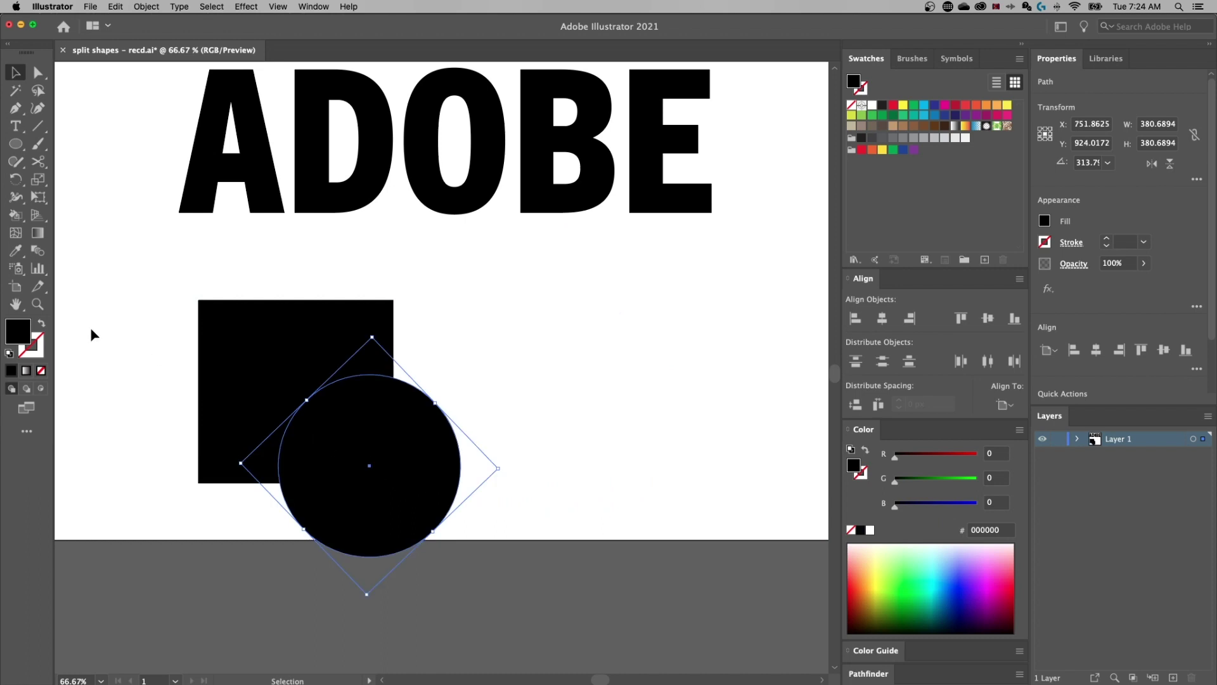
Fill the circle with yellow E5E02E, adjust its position, and select both shapes
double_click(18, 331)
click(875, 226)
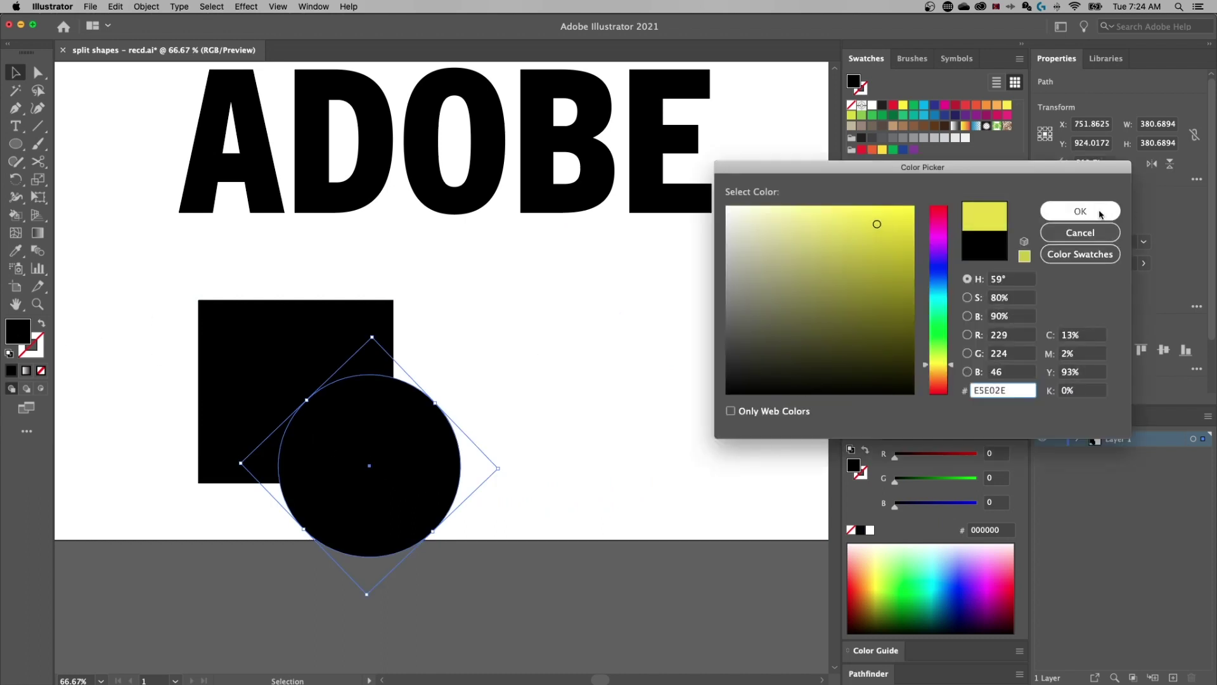
click(1006, 210)
click(614, 343)
drag(353, 433, 399, 477)
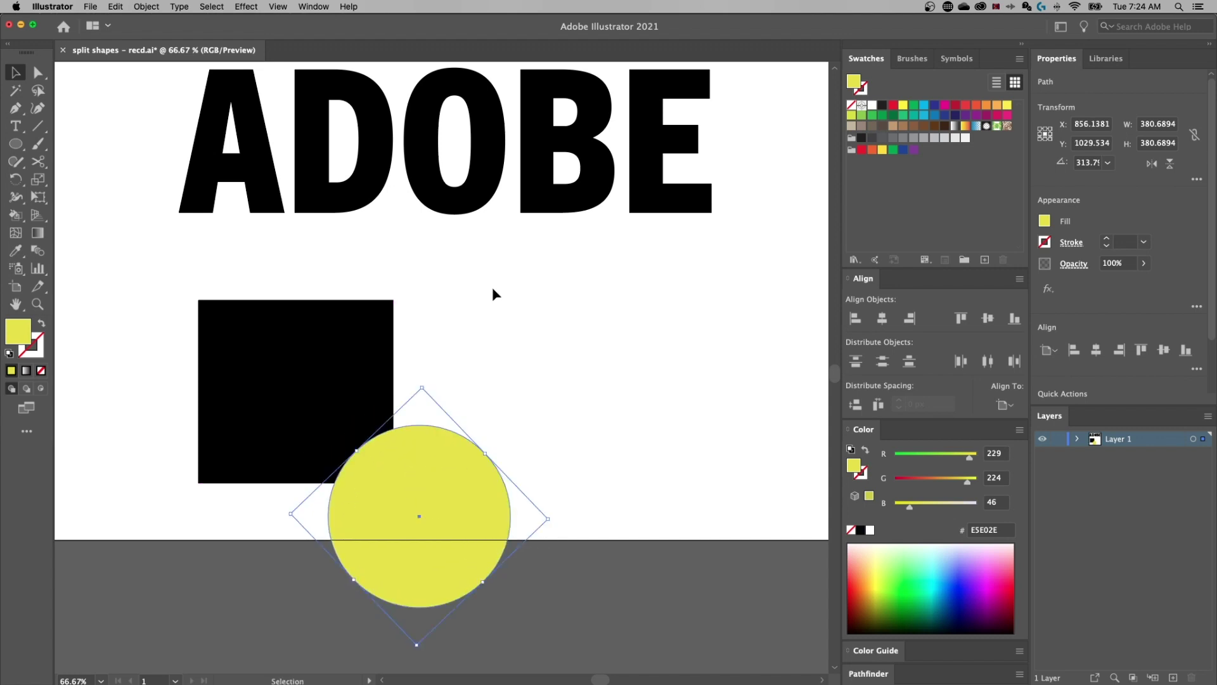
drag(546, 310, 310, 501)
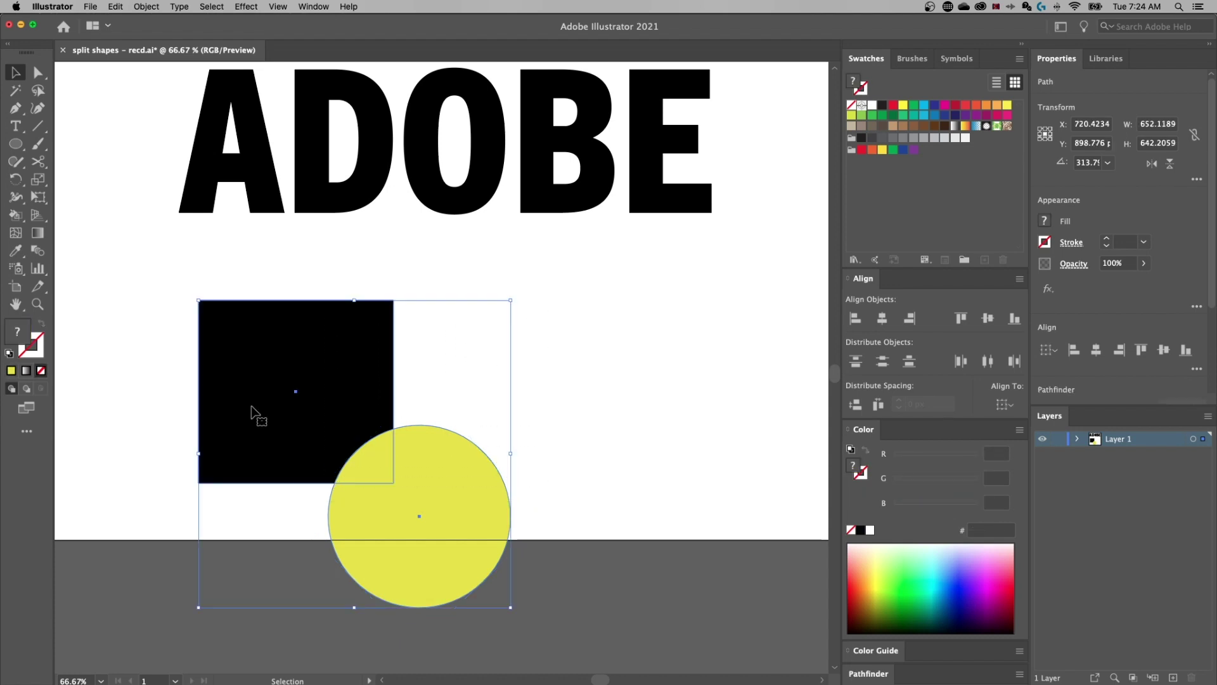
Delete the circle's regions from the square with the Shape Builder, then undo it
key(shift+m)
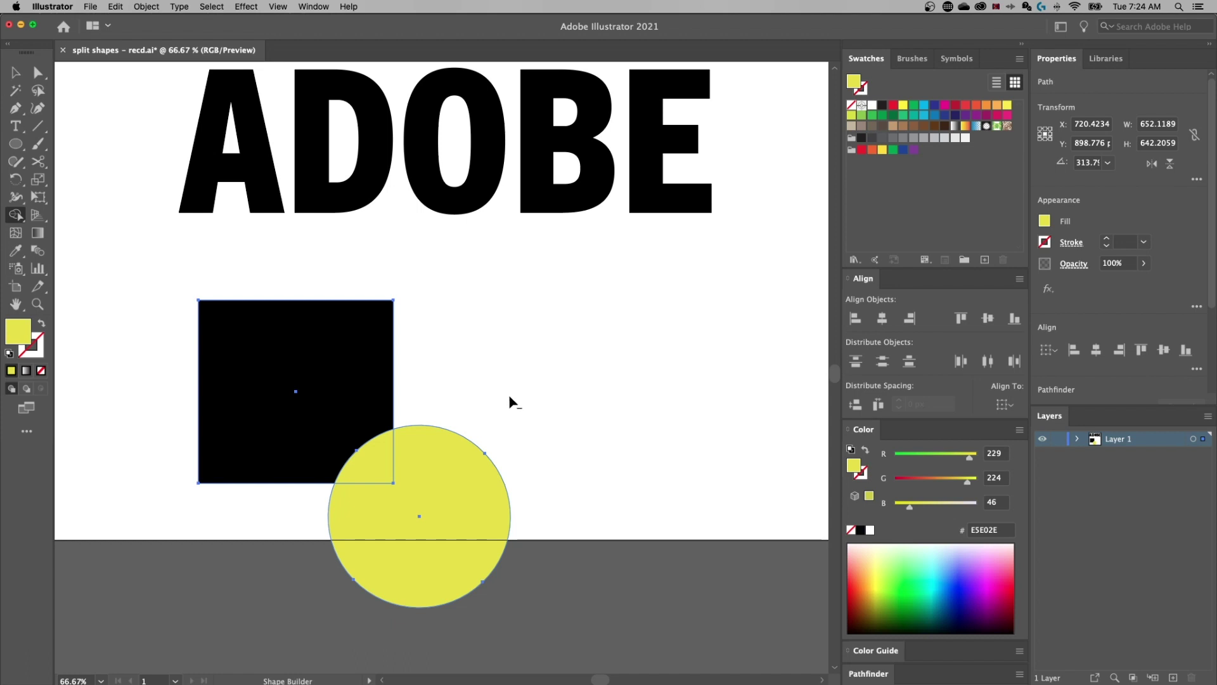
mouse_move(498, 414)
mouse_down()
mouse_move(396, 465)
mouse_move(394, 517)
mouse_up()
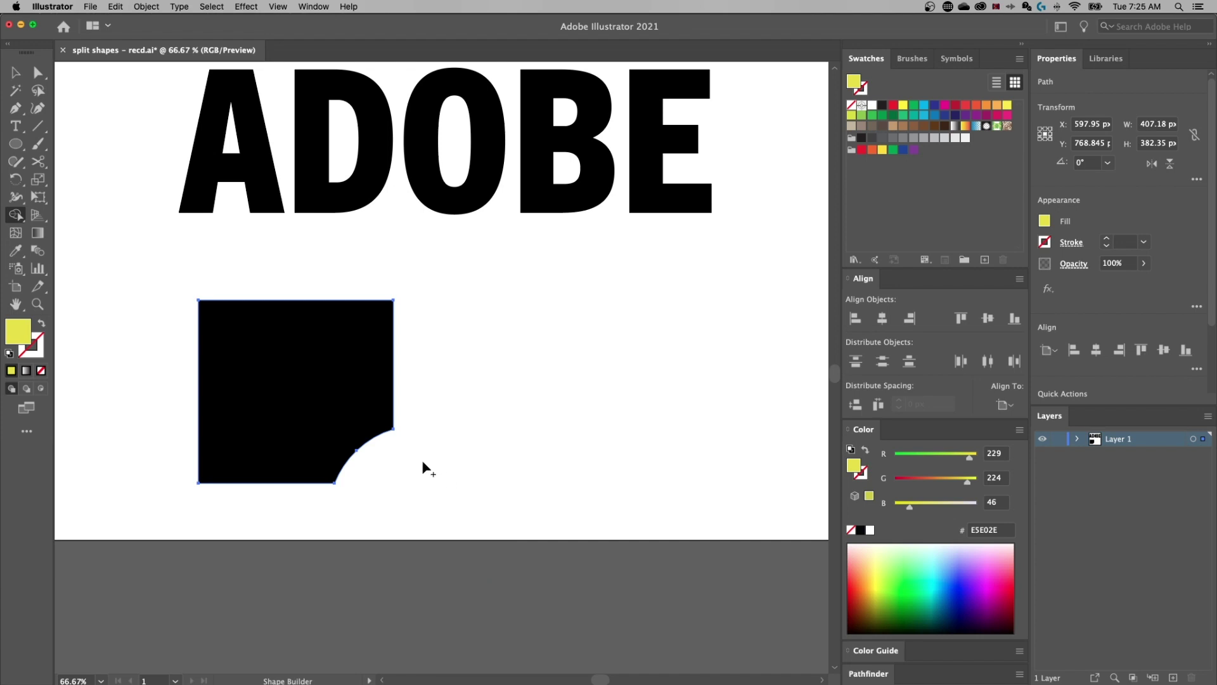
key(super+z)
key(super+z)
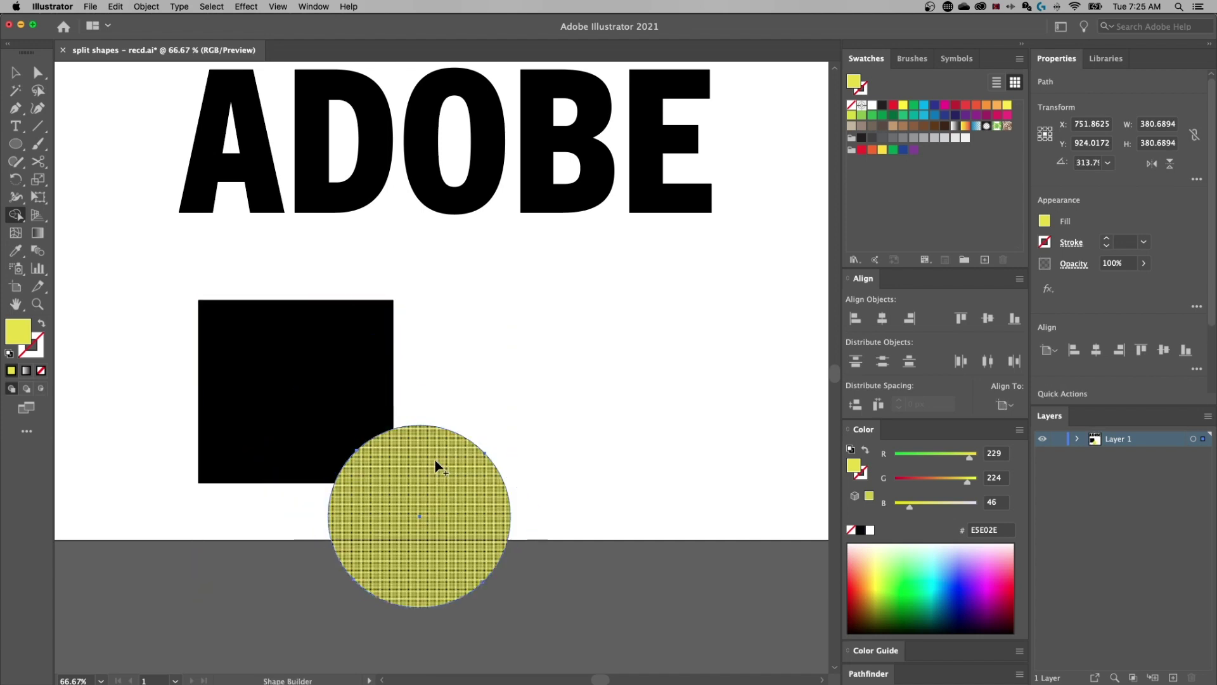
Select the square and circle, apply the Shape Builder, then deselect
key(v)
drag(536, 345, 288, 524)
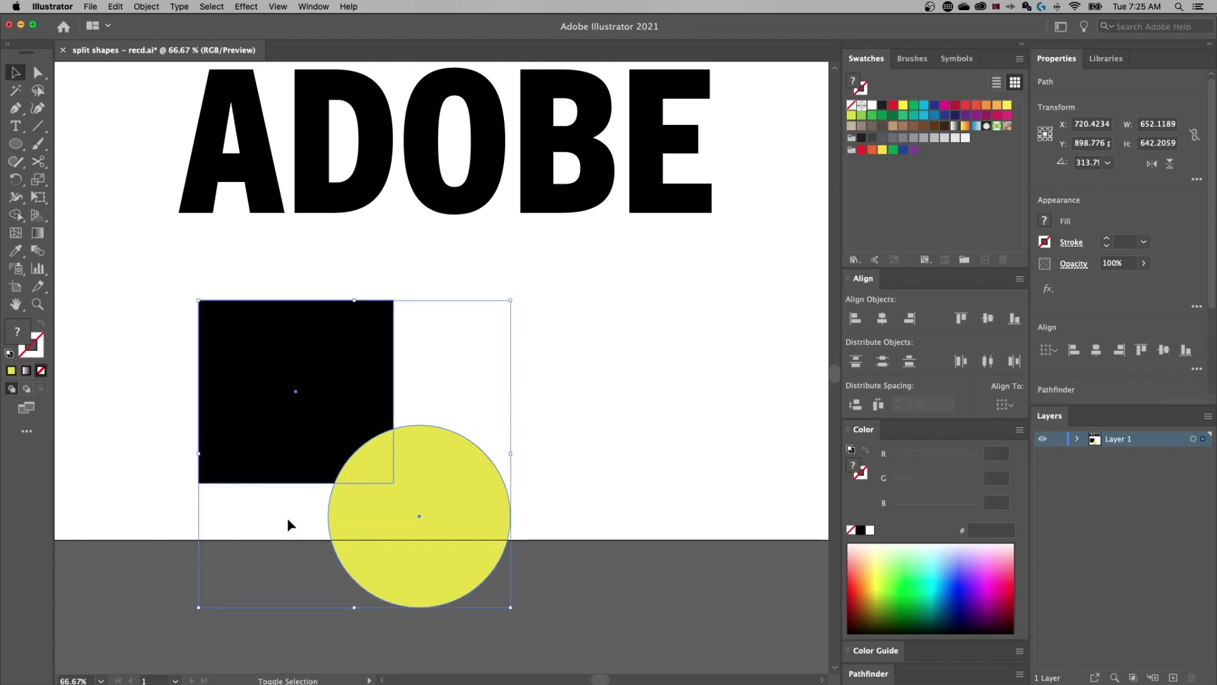
key(shift+m)
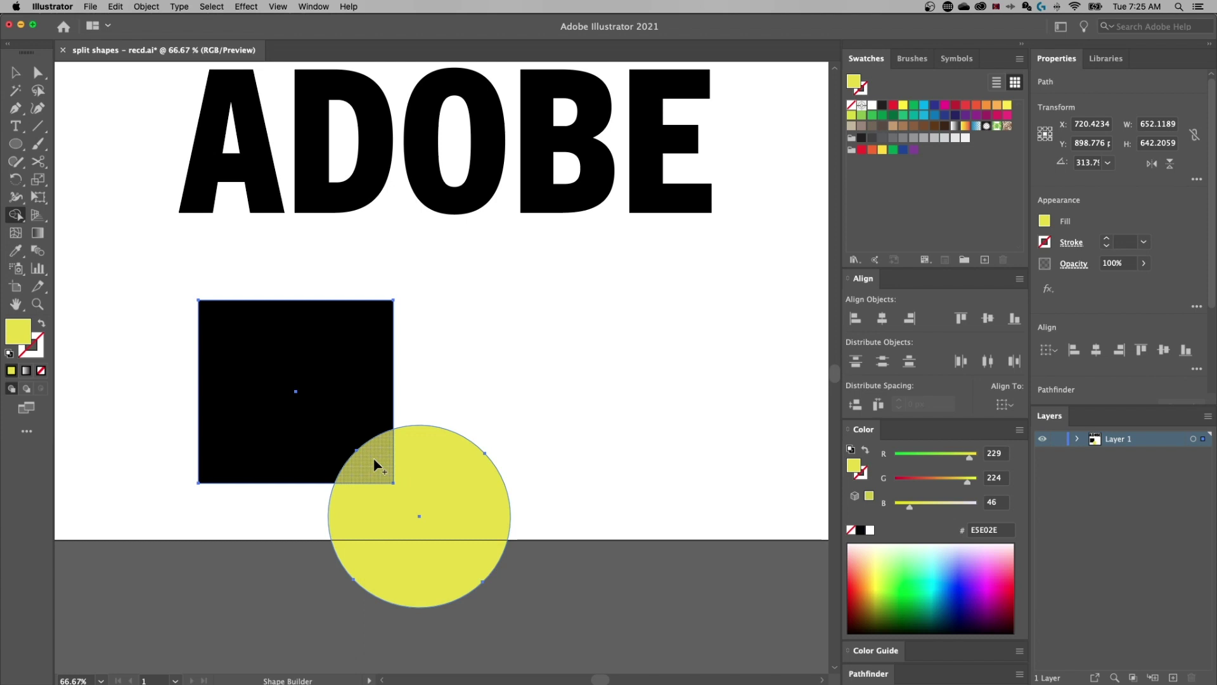
key(v)
click(476, 399)
Pull the yellow wedge and notched circle away from the bitten black square
click(362, 472)
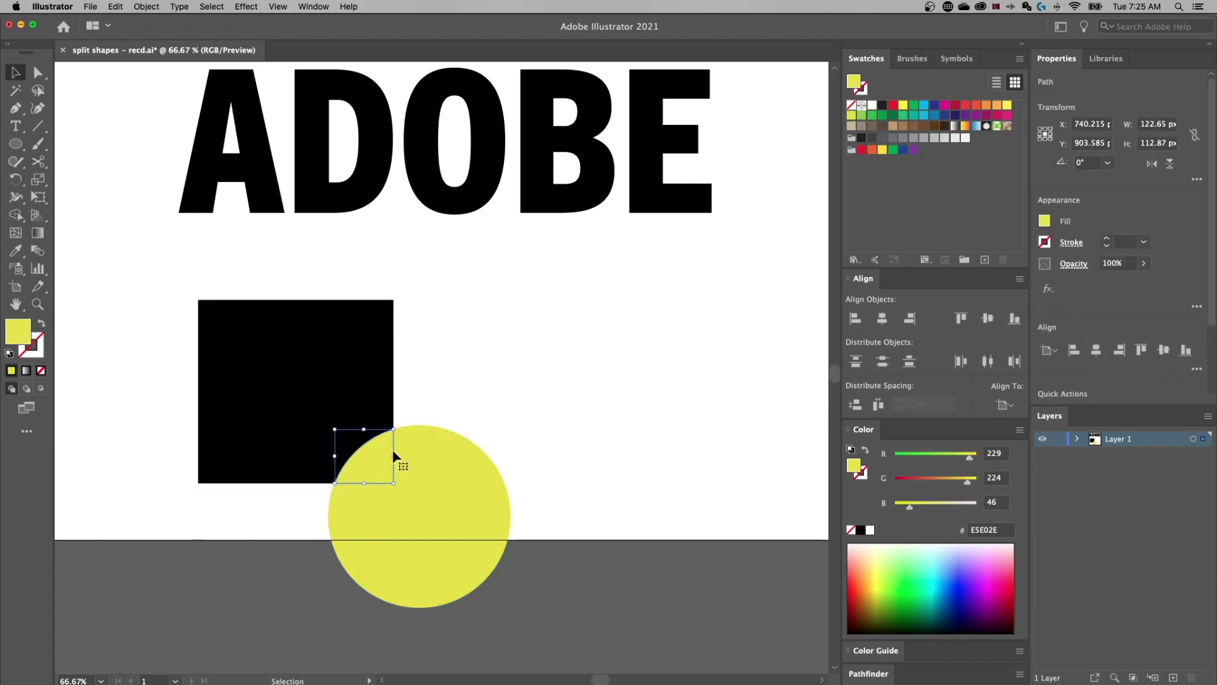
drag(375, 453, 450, 364)
drag(427, 515, 569, 460)
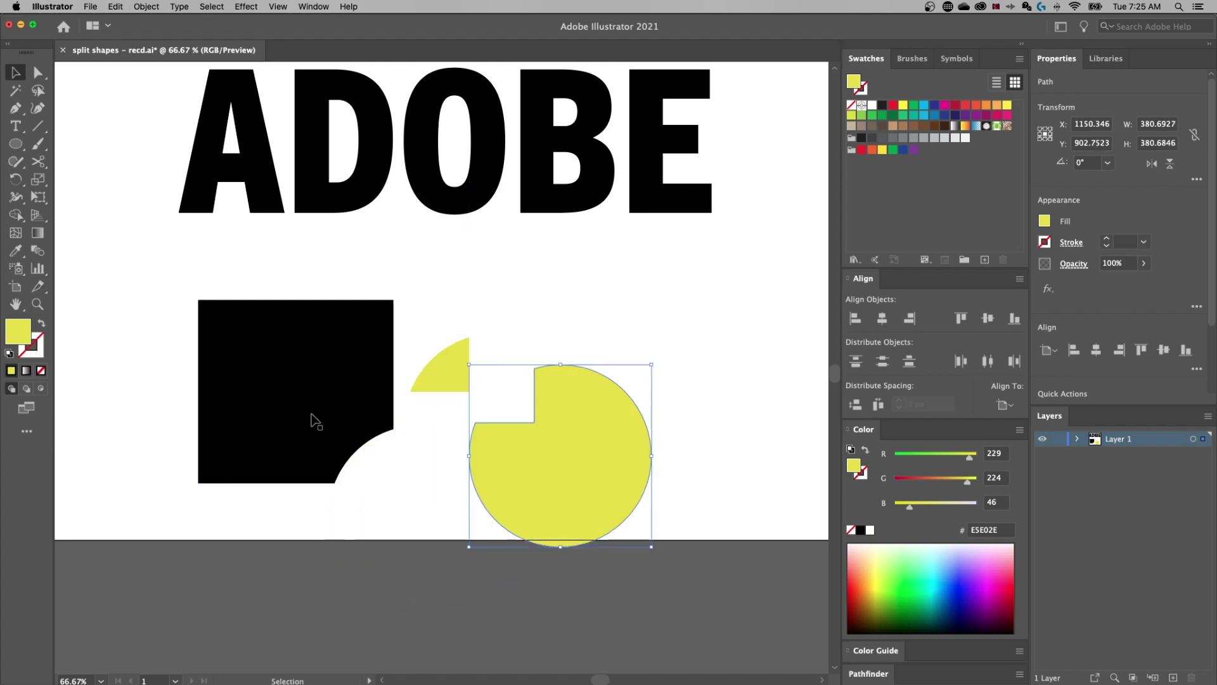
drag(315, 421, 284, 382)
drag(459, 383, 384, 454)
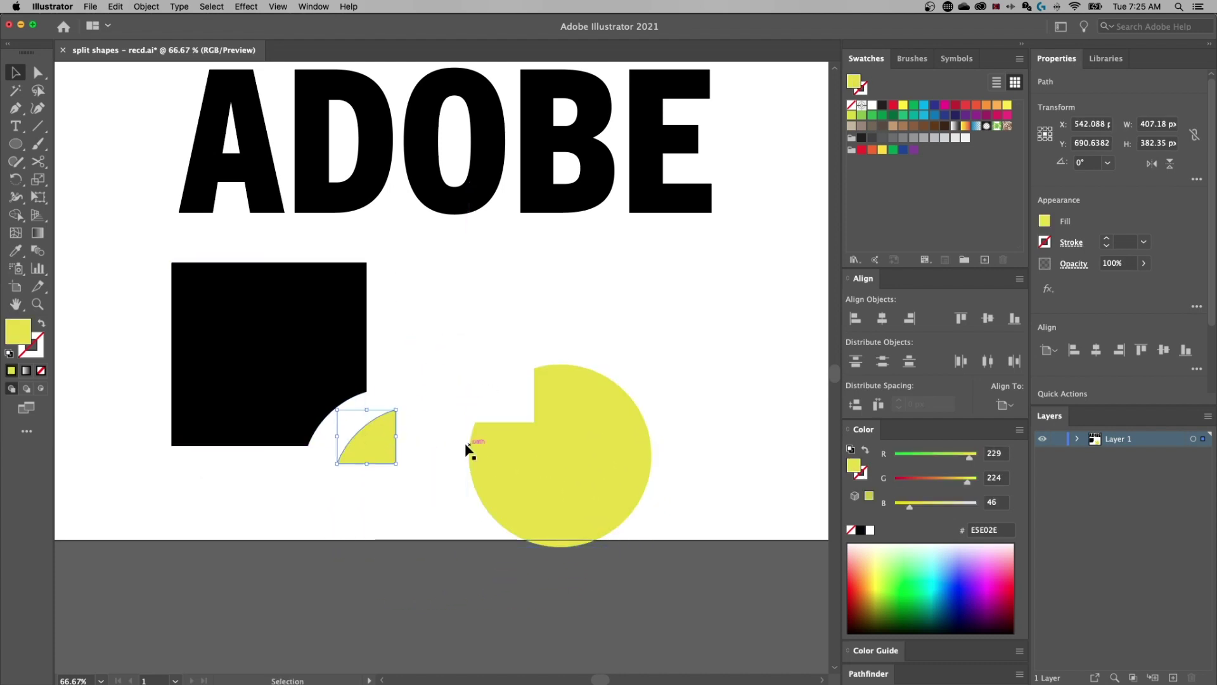
drag(579, 451, 462, 514)
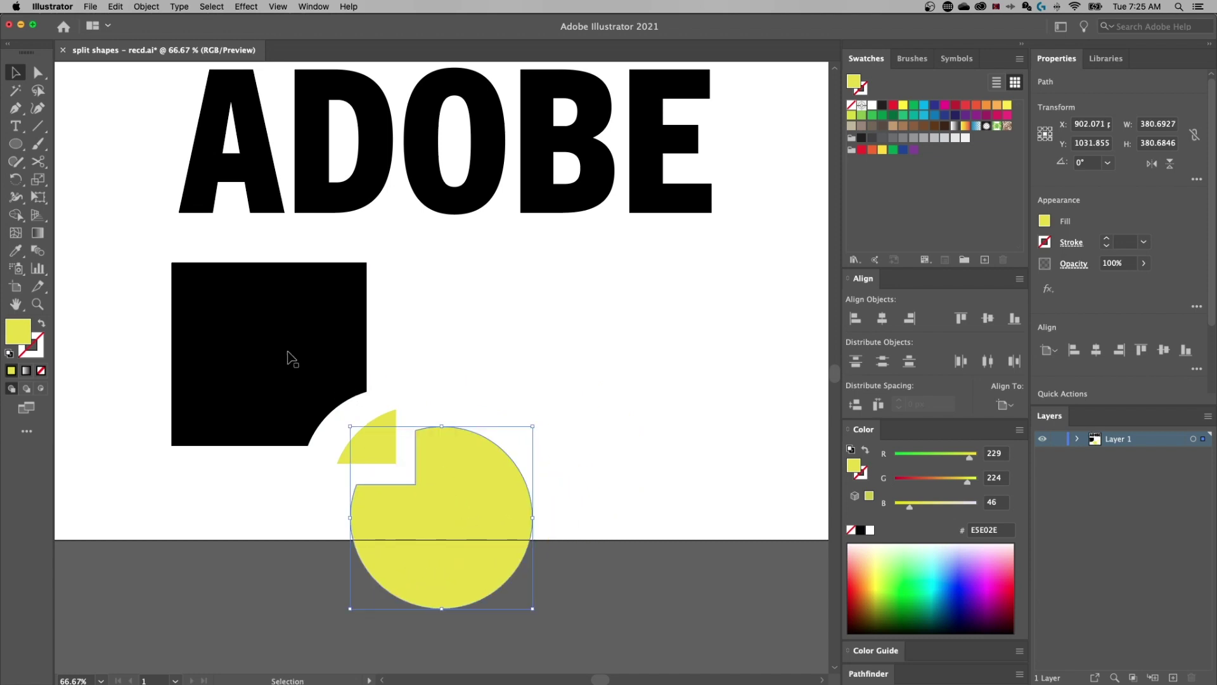
click(587, 371)
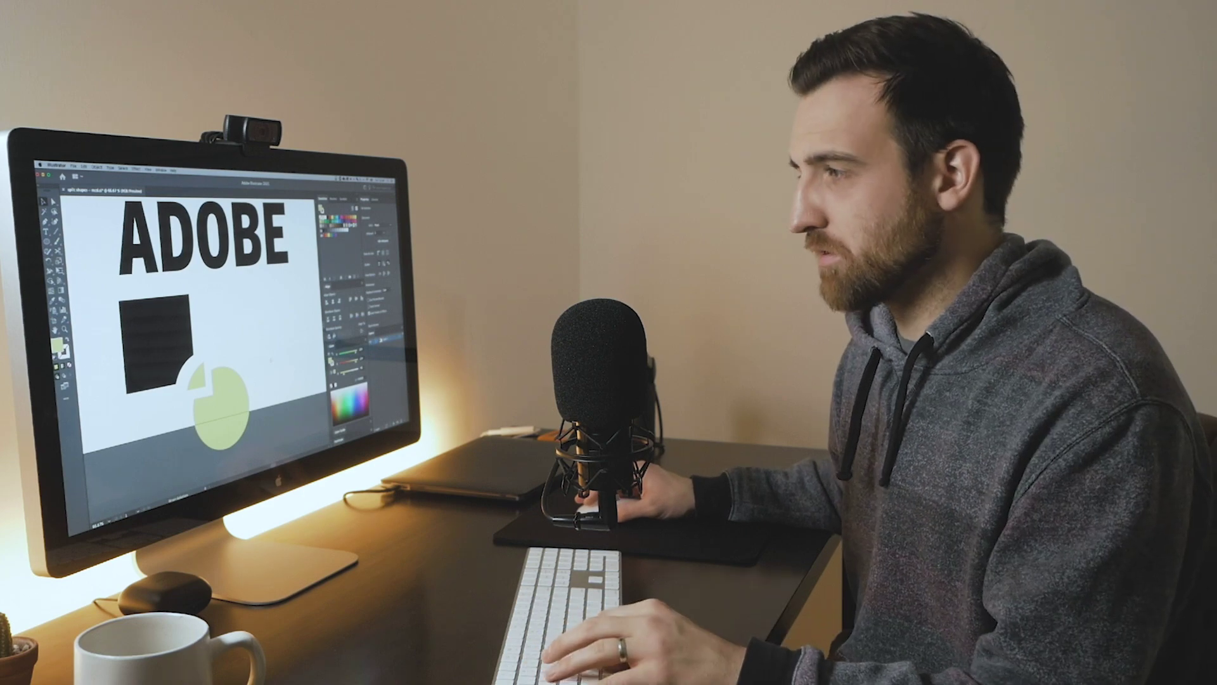
drag(198, 375, 241, 348)
Undo the split and place the whole yellow circle back over the square's corner
drag(156, 342, 166, 358)
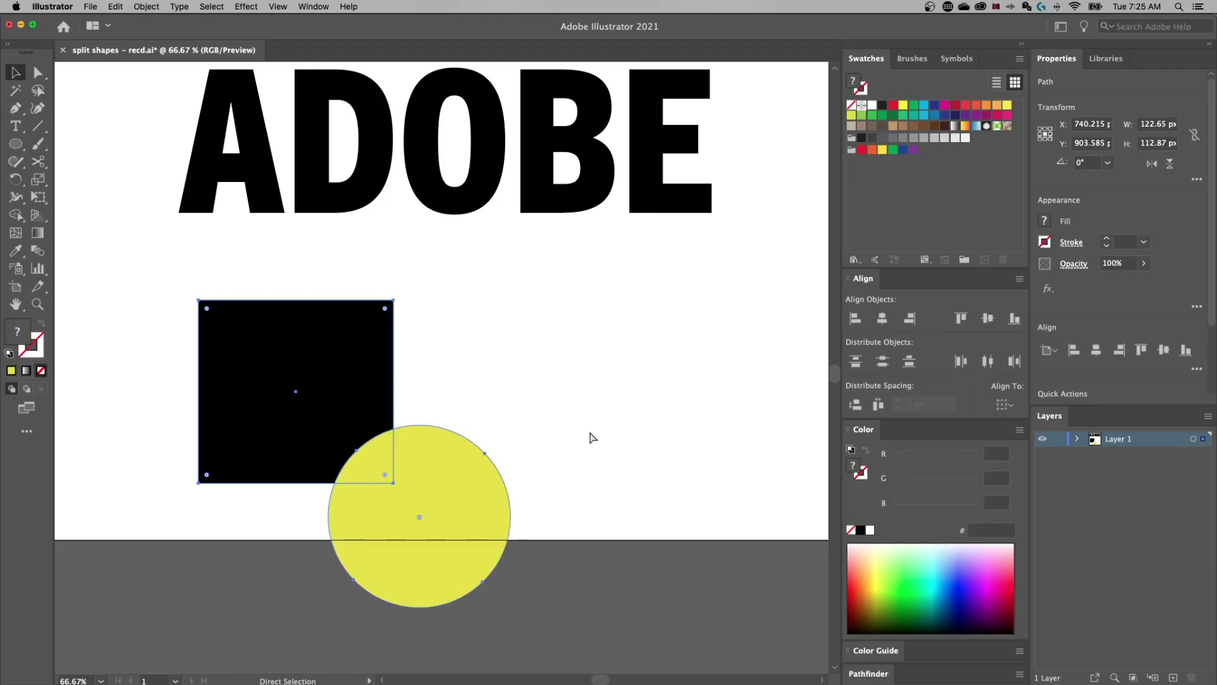
key(super+a)
key(super+z)
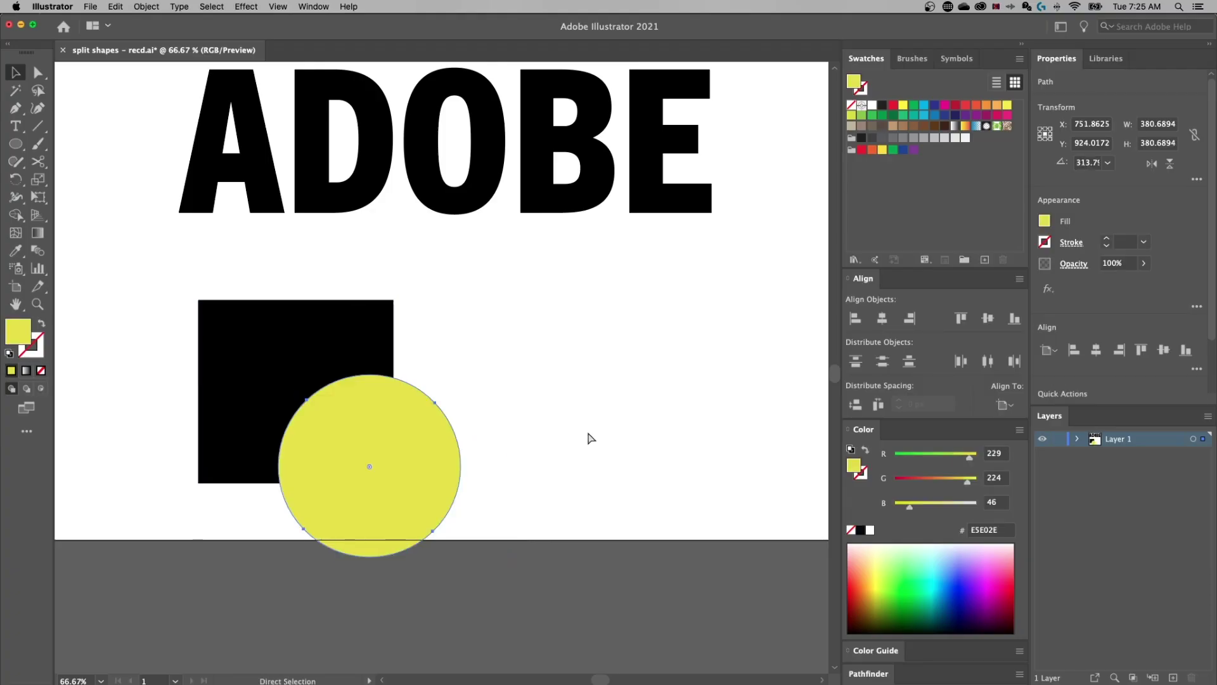
drag(362, 448, 406, 458)
click(504, 389)
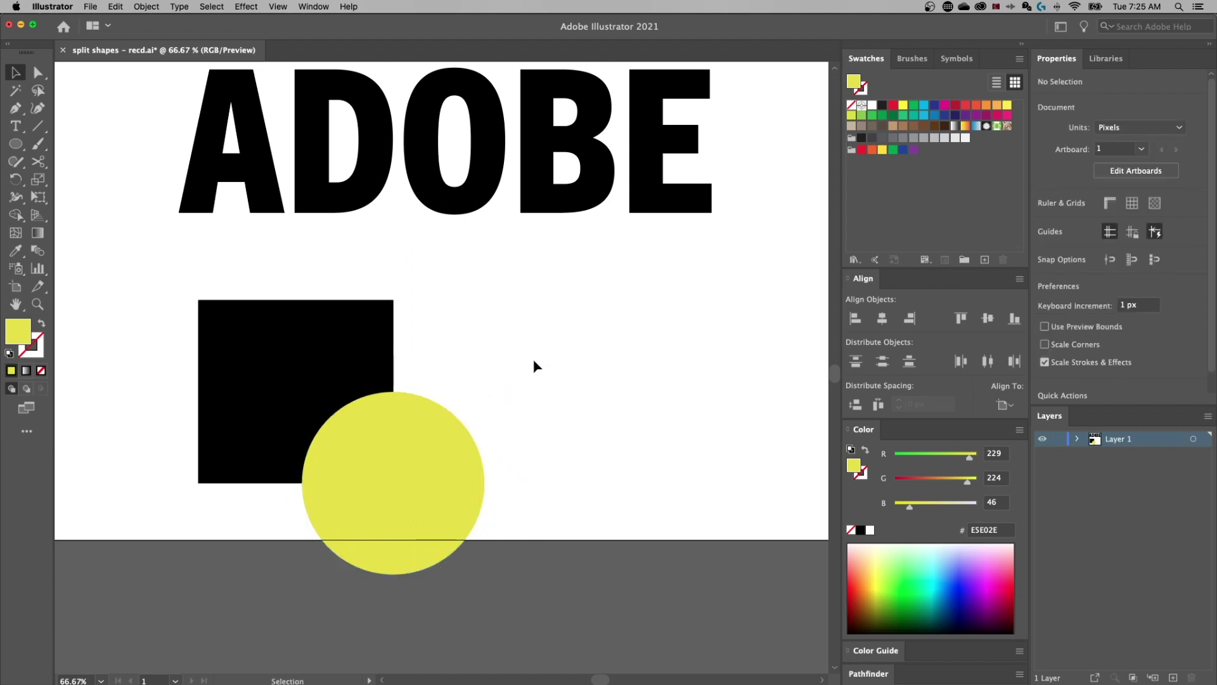
Merge the square and circle with the Shape Builder, then undo the merge
drag(536, 349, 225, 549)
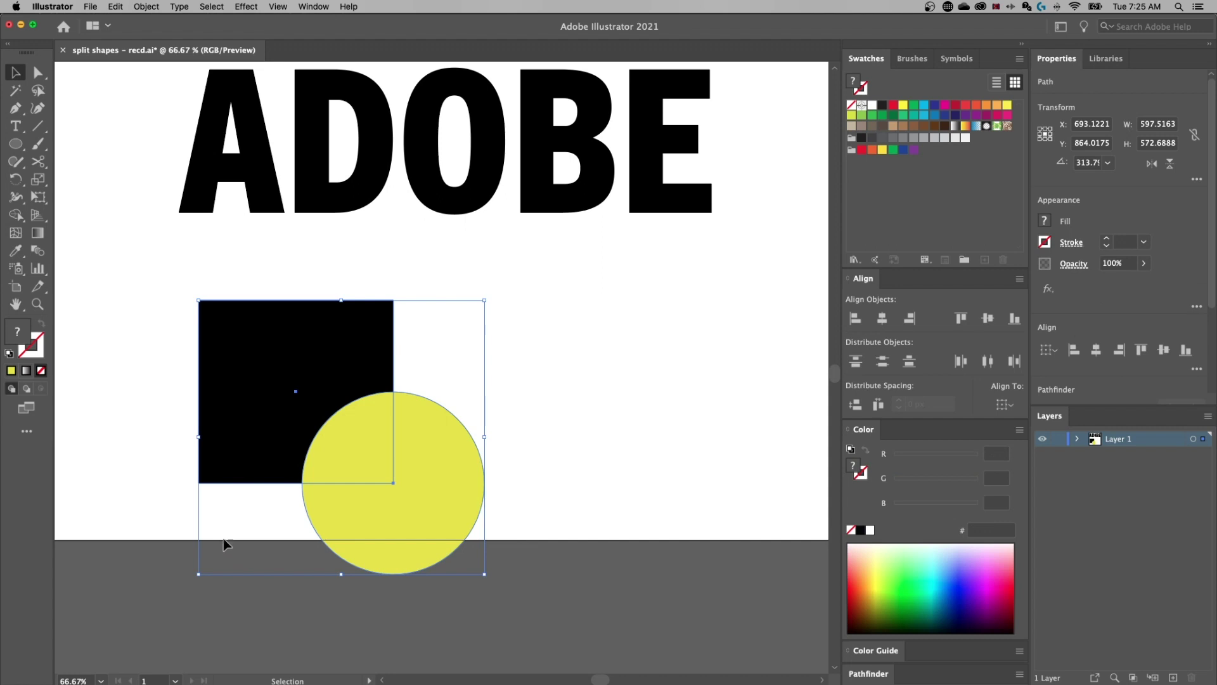
key(shift+m)
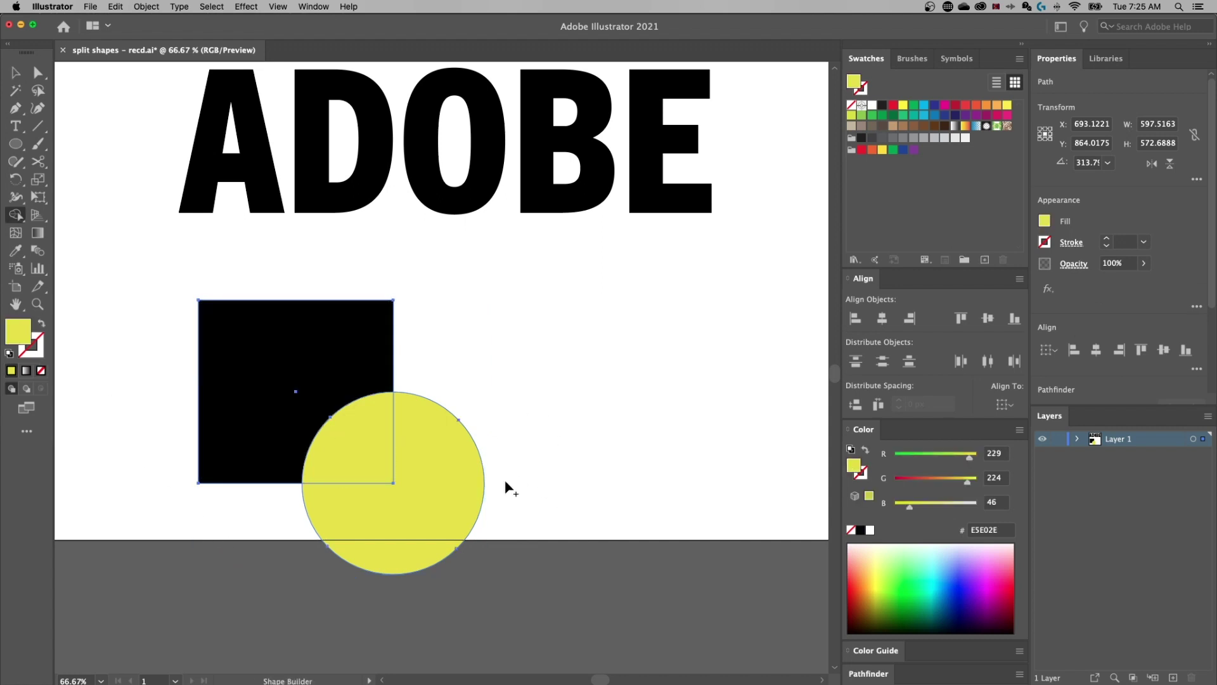
mouse_move(525, 486)
mouse_down()
mouse_move(382, 438)
mouse_move(259, 356)
mouse_up()
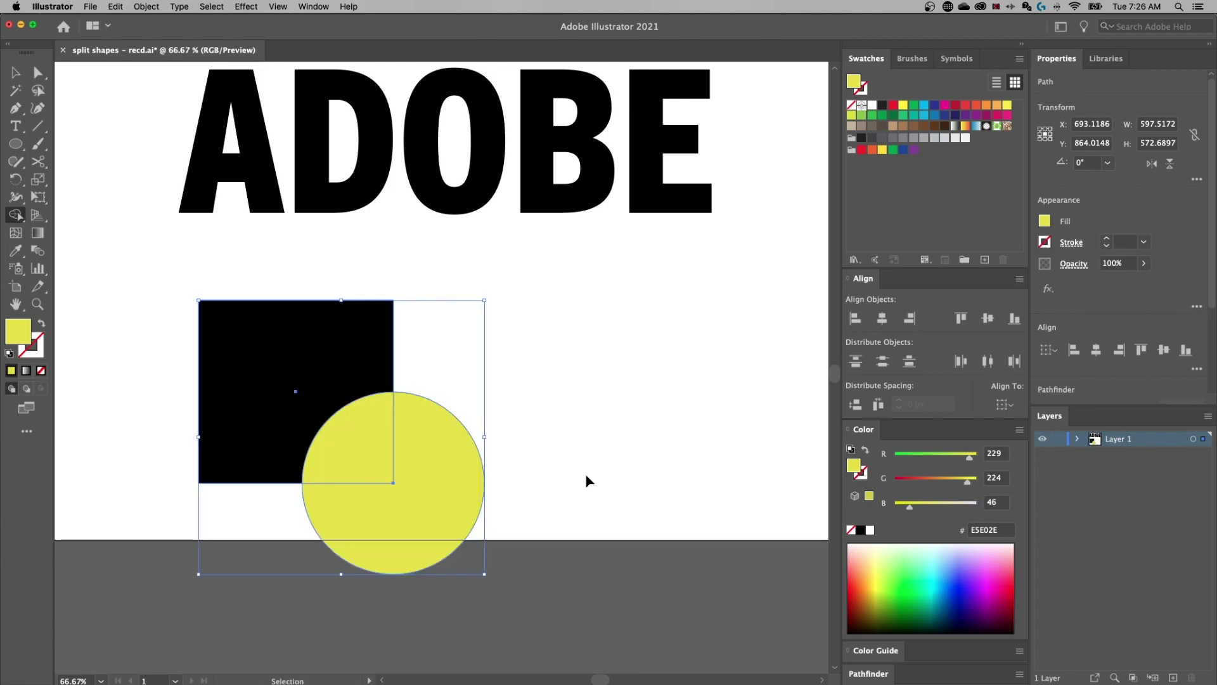
key(shift+m)
drag(595, 505, 388, 458)
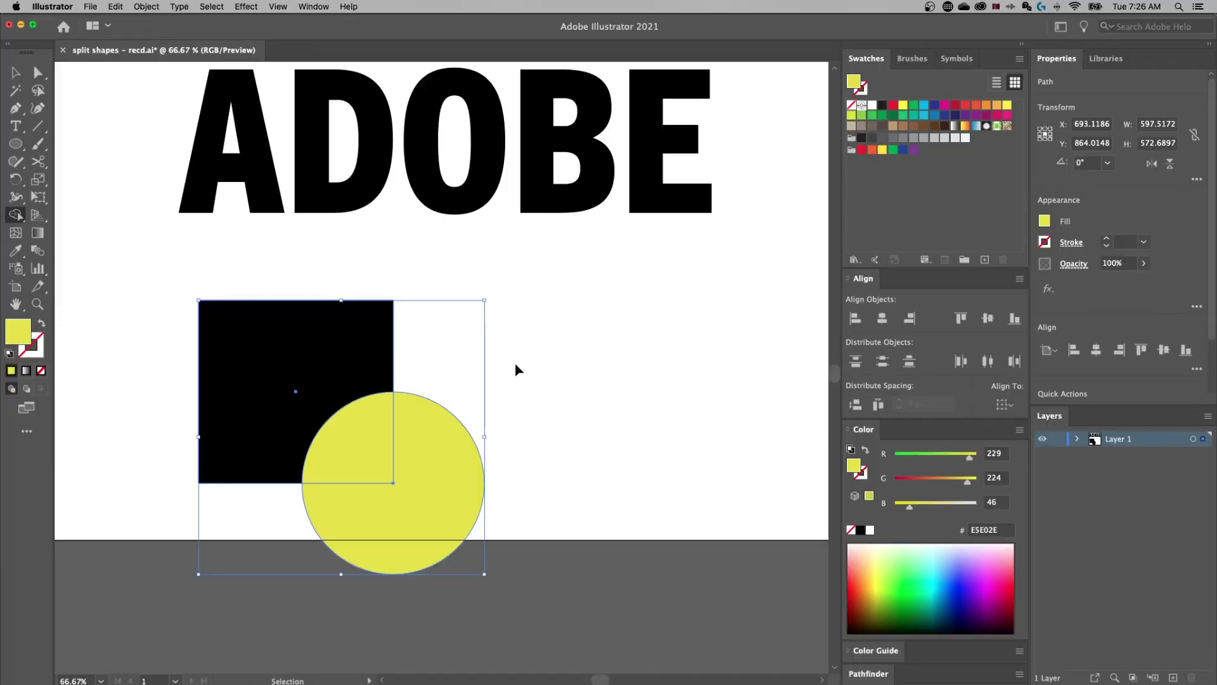
Move the yellow circle out to the right of the black square
click(538, 400)
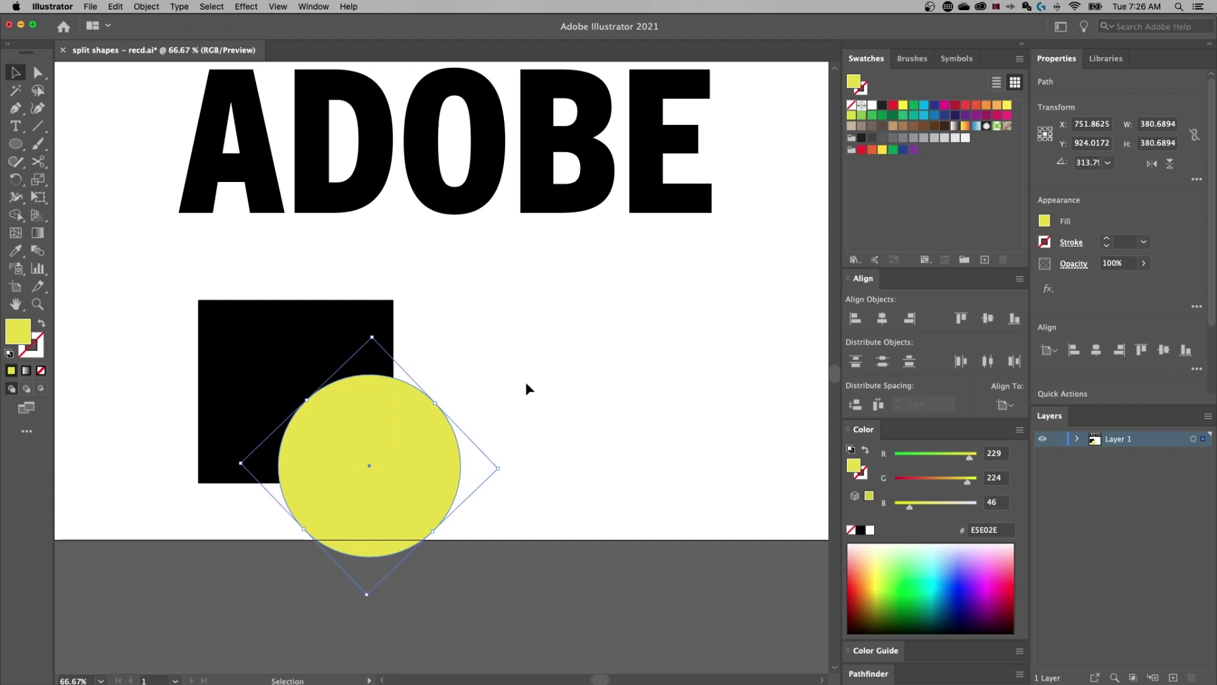
drag(502, 408, 536, 382)
click(434, 448)
drag(435, 449, 609, 348)
Shrink the circle to a small dot, copy it across the square, and select everything
click(357, 313)
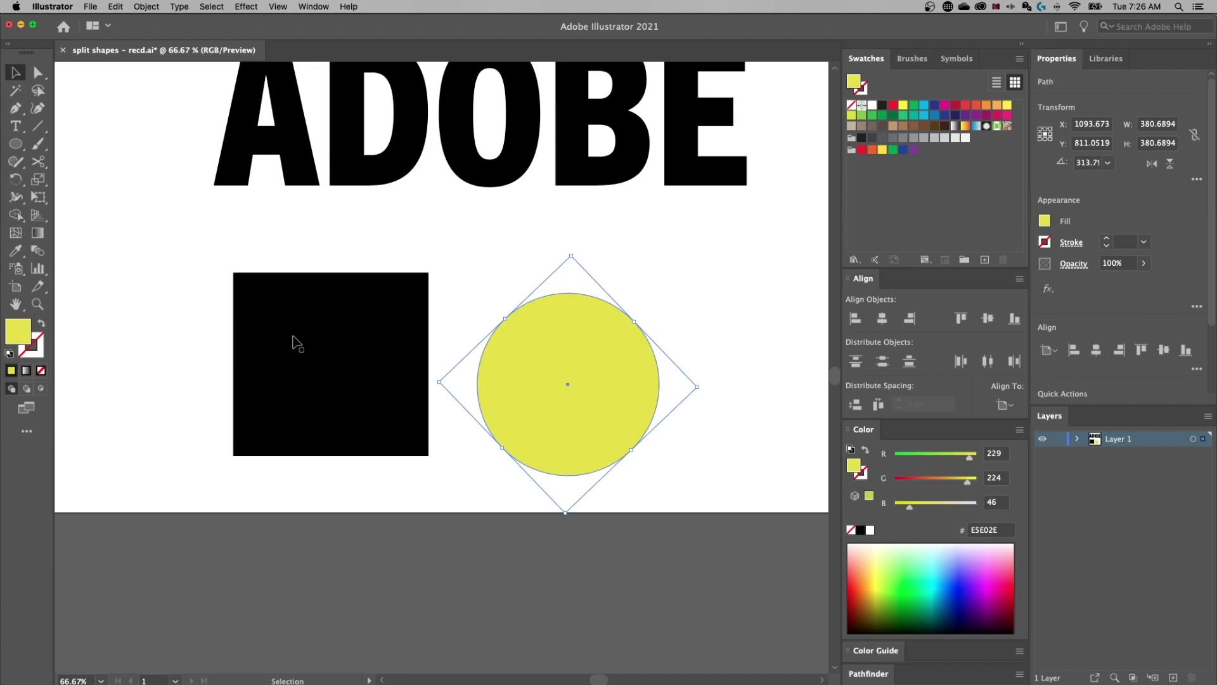
click(374, 325)
click(614, 359)
drag(700, 389, 372, 283)
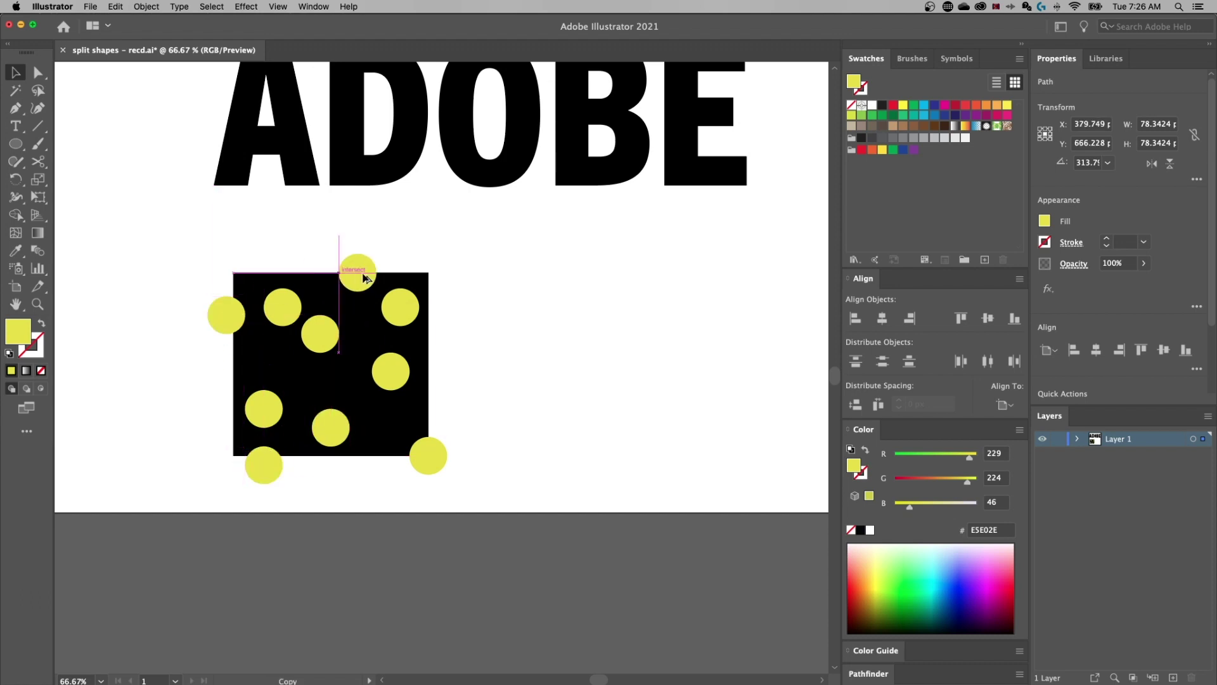
drag(320, 333, 325, 352)
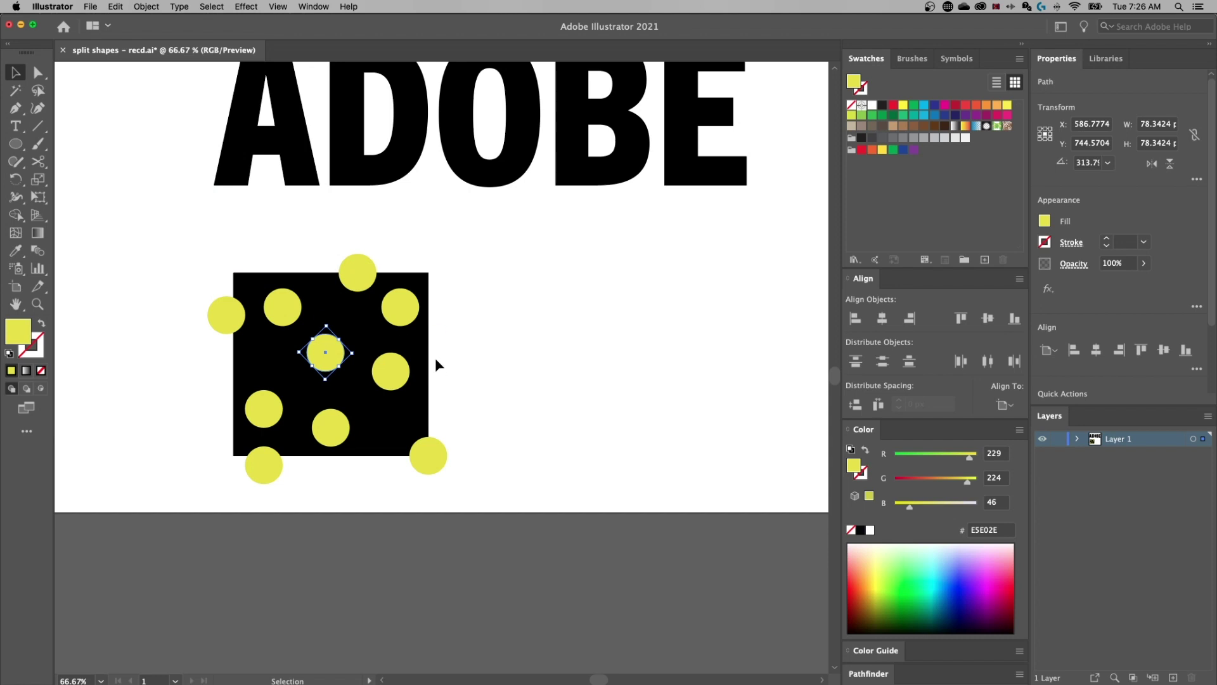
drag(549, 504, 160, 247)
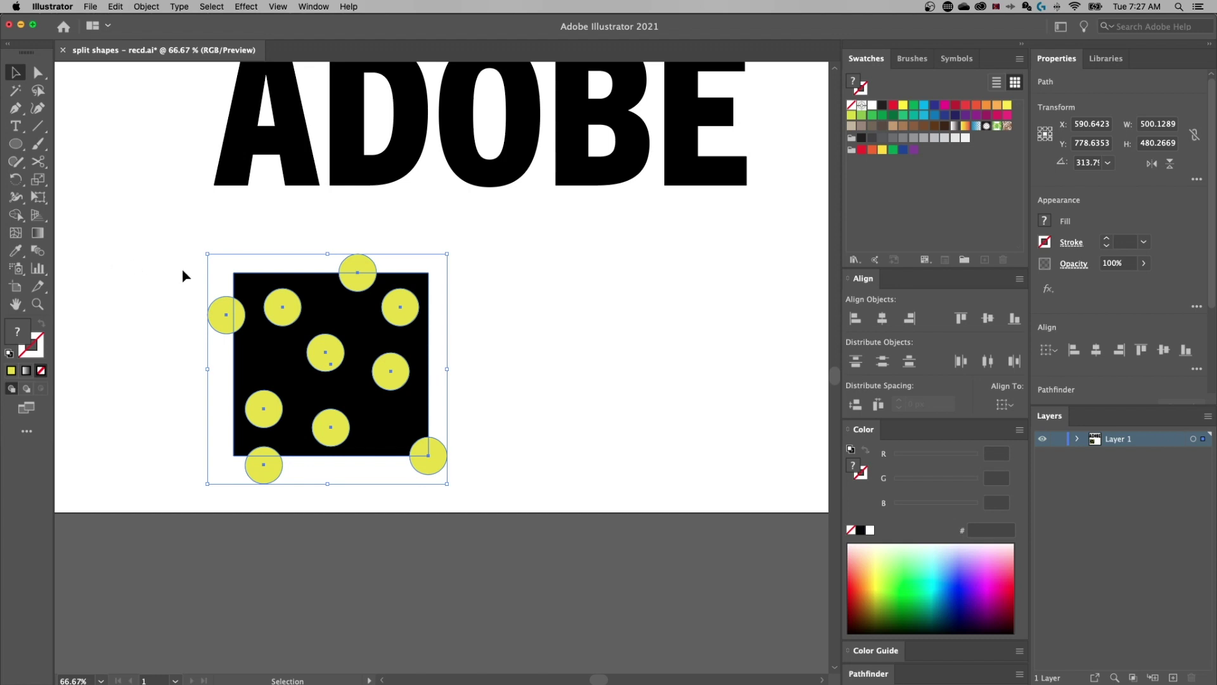
Apply Pathfinder Minus Front from Properties to punch the ten circles out of the square
scroll(1067, 373, down, 5)
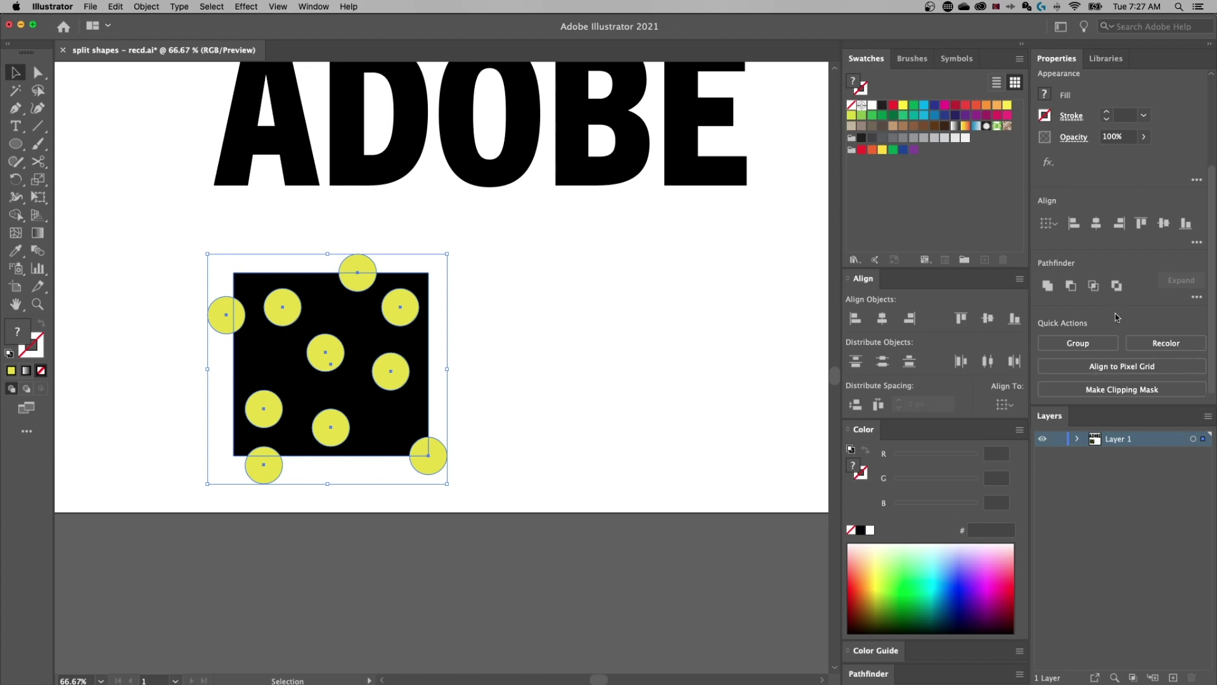
click(314, 7)
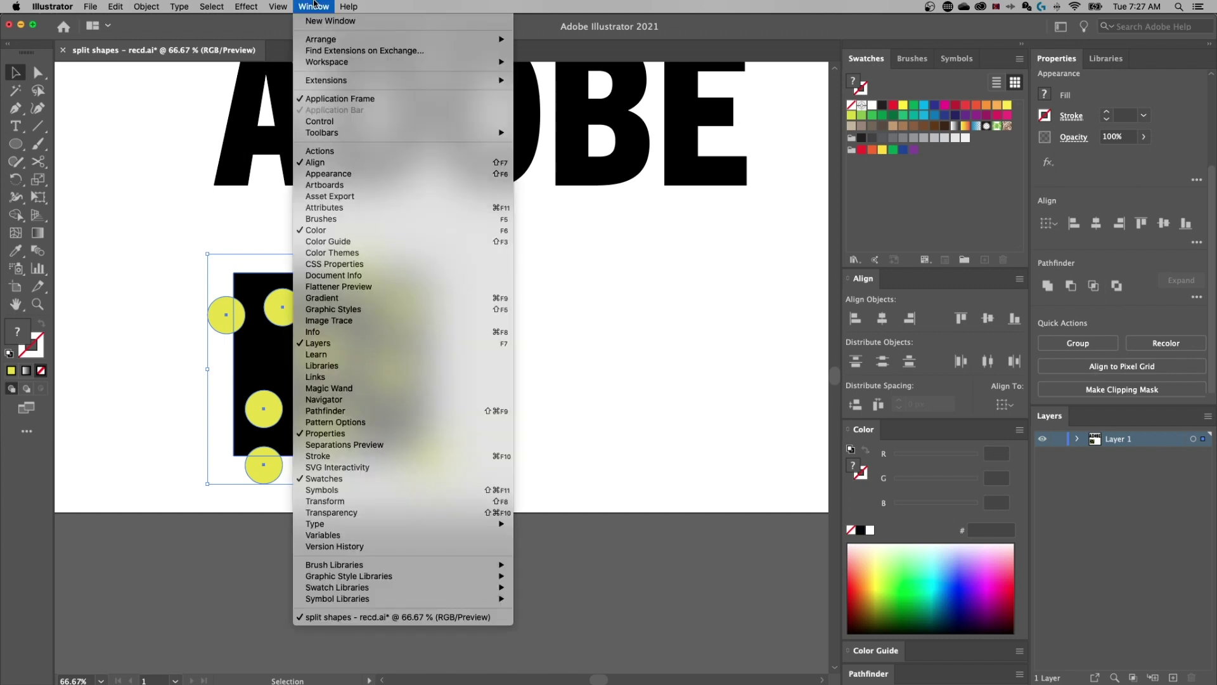
click(1193, 322)
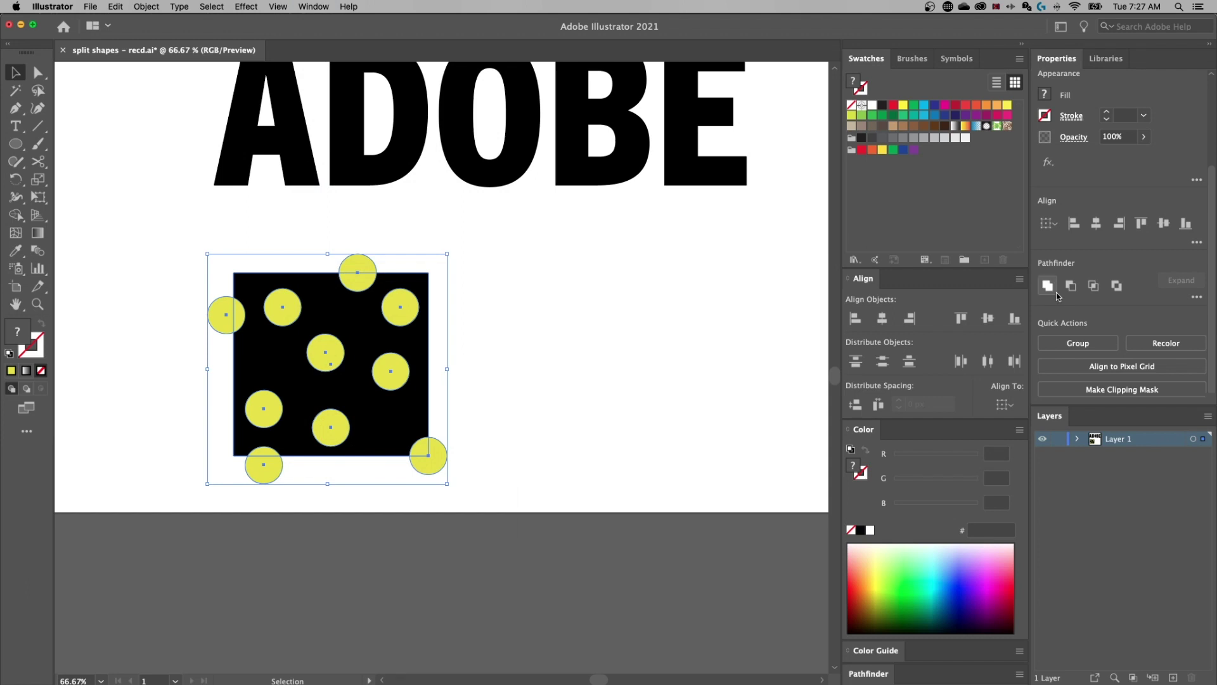
click(1197, 298)
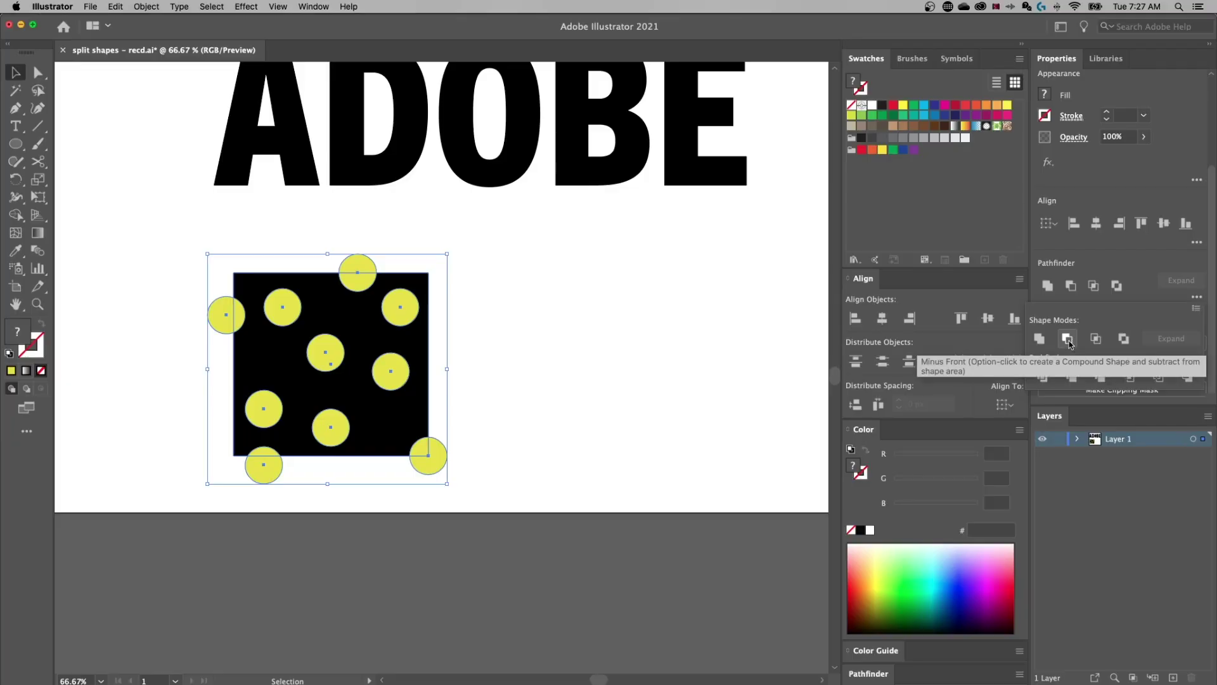
click(1067, 340)
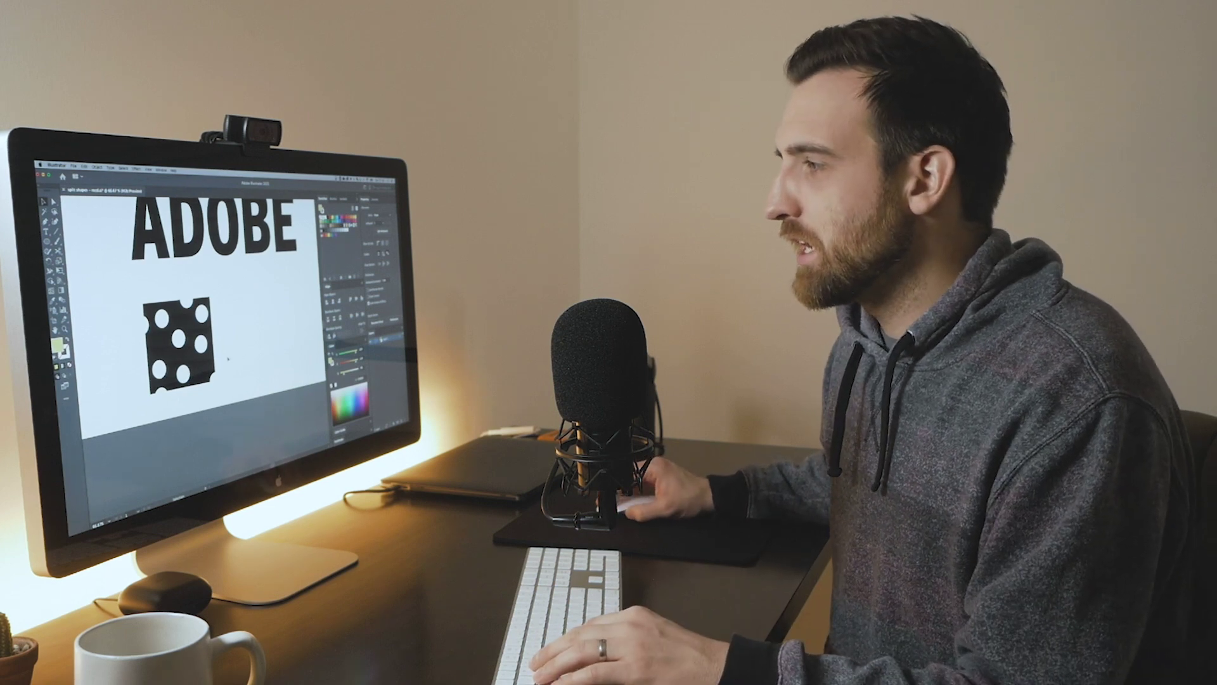
Fill the holed square with yellow E8E32D and select it
double_click(57, 344)
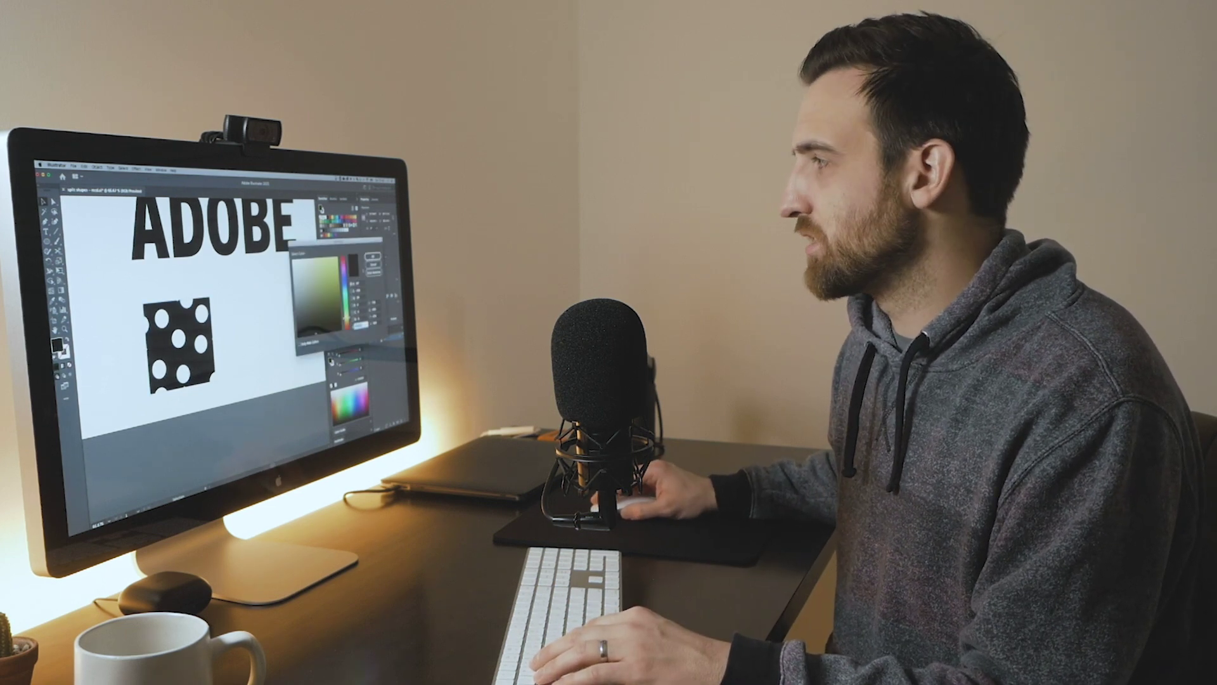
key(Return)
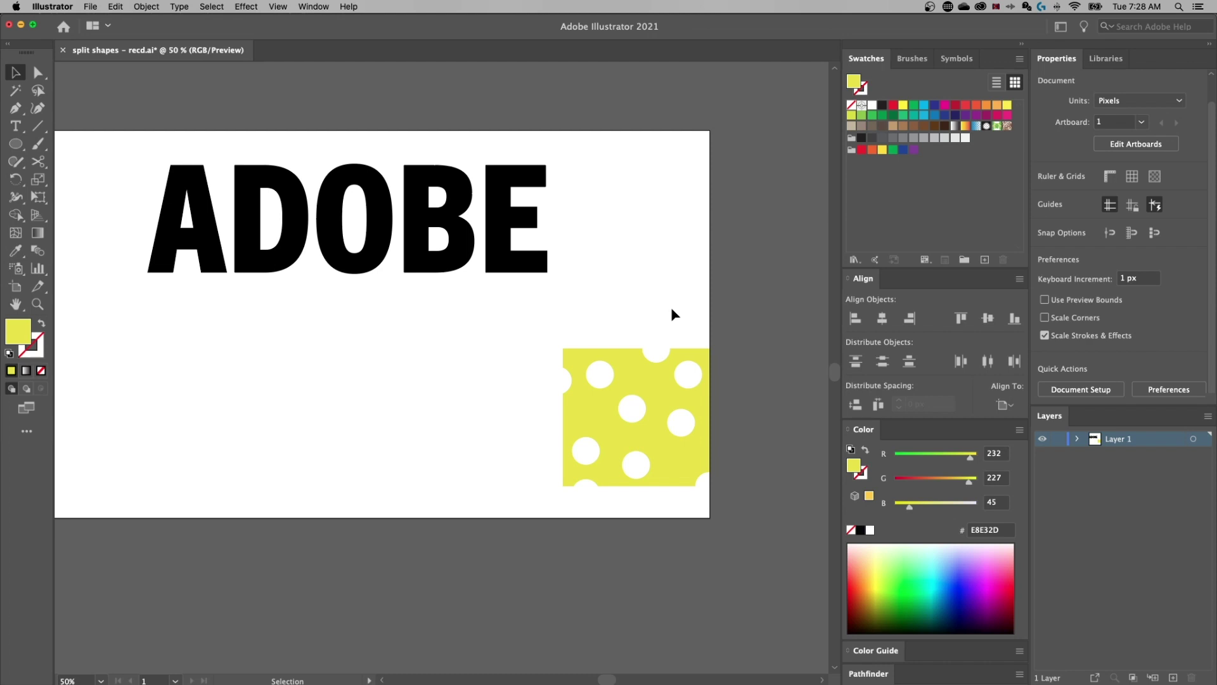
click(600, 408)
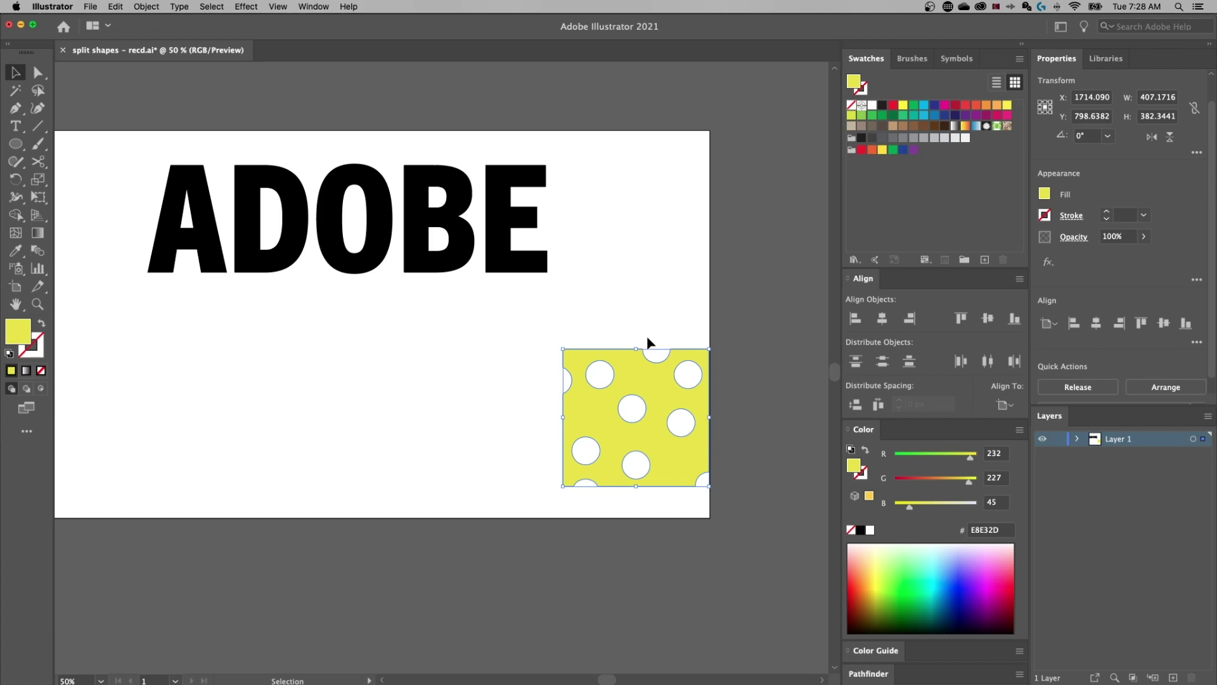
Drag the yellow cheese shape below the artboard and select the ADOBE text
drag(625, 367, 668, 577)
scroll(650, 427, left, 5)
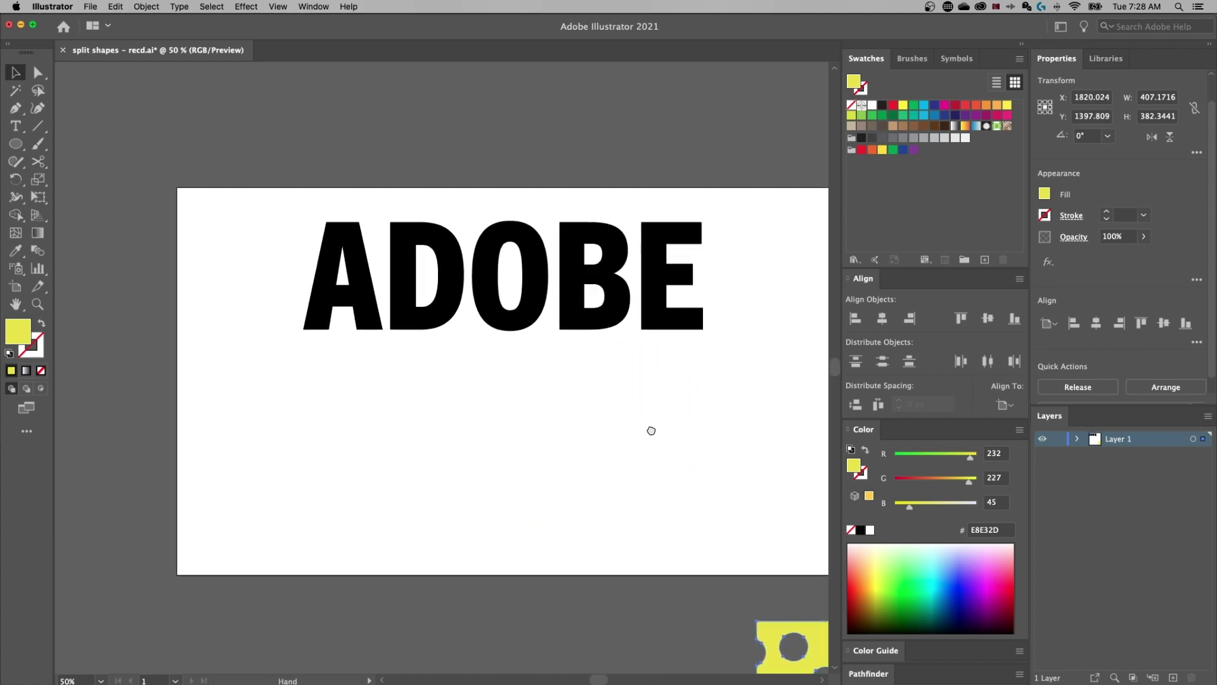
click(606, 282)
scroll(602, 292, right, 5)
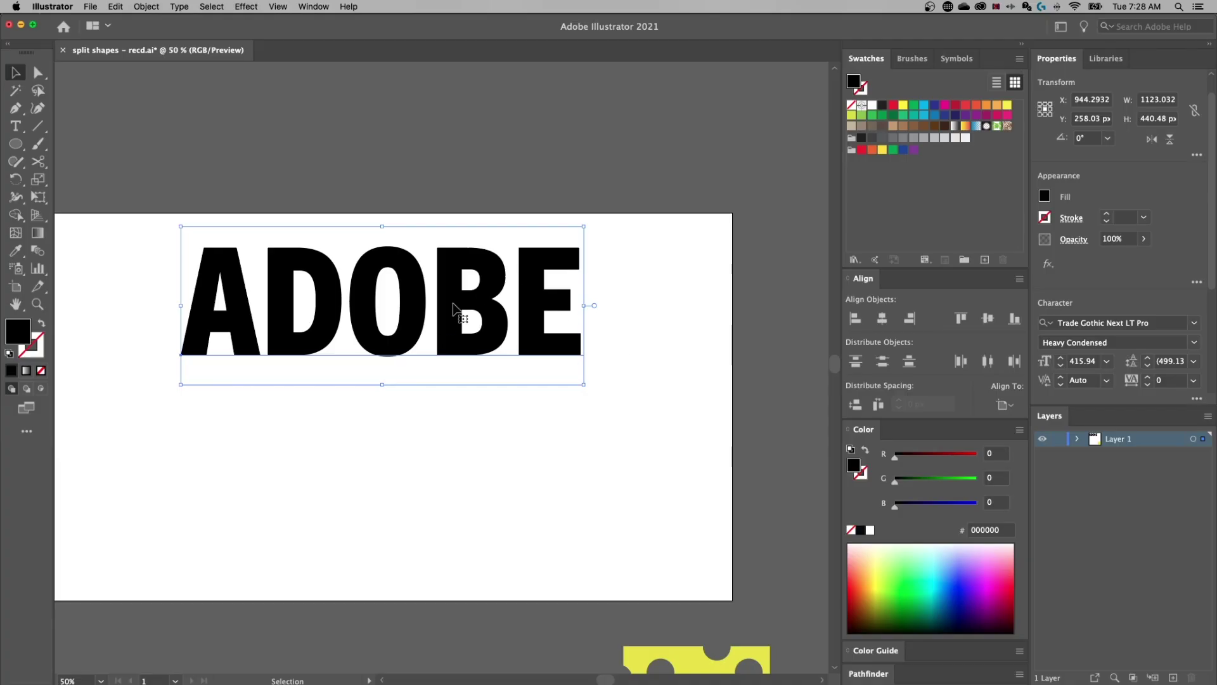
scroll(1090, 276, down, 5)
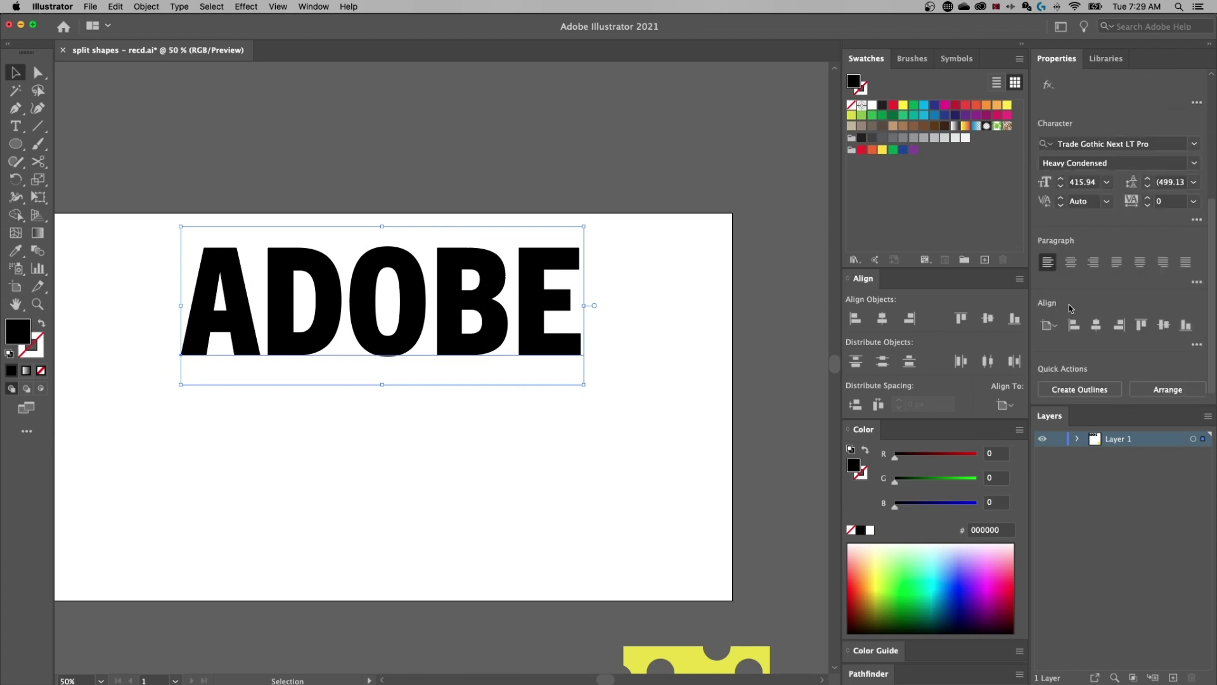
Convert the ADOBE text to outlines and nudge the letters slightly left and down
click(1076, 389)
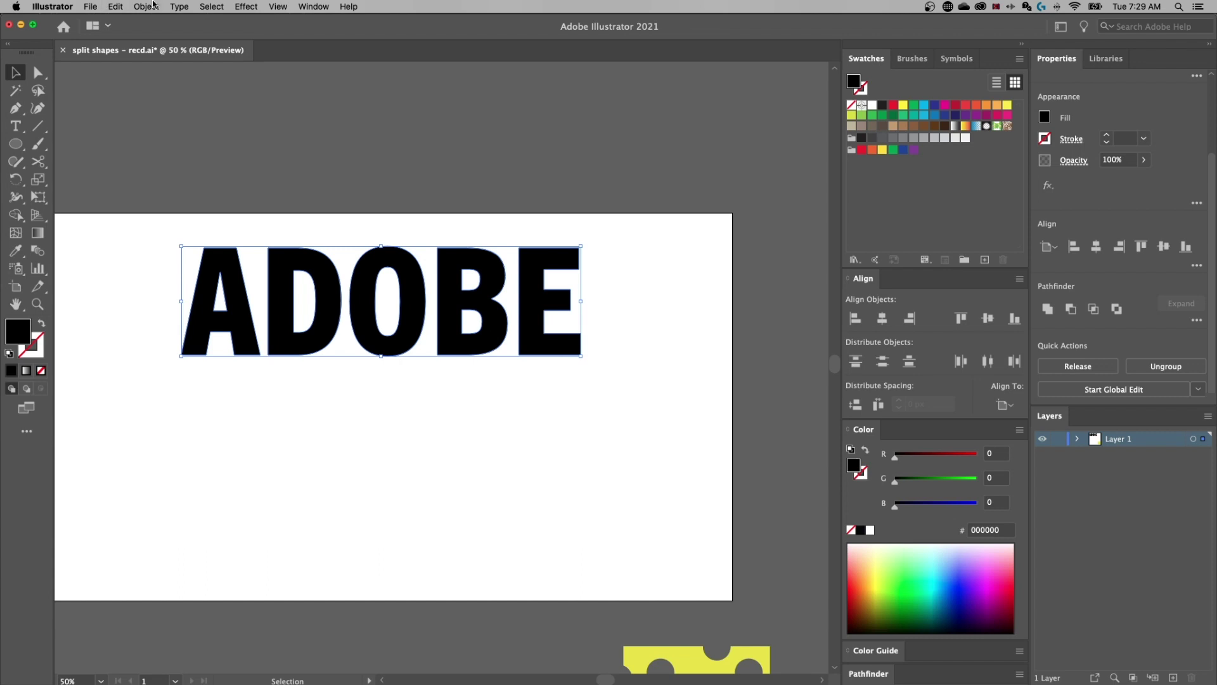
click(179, 6)
mouse_move(216, 181)
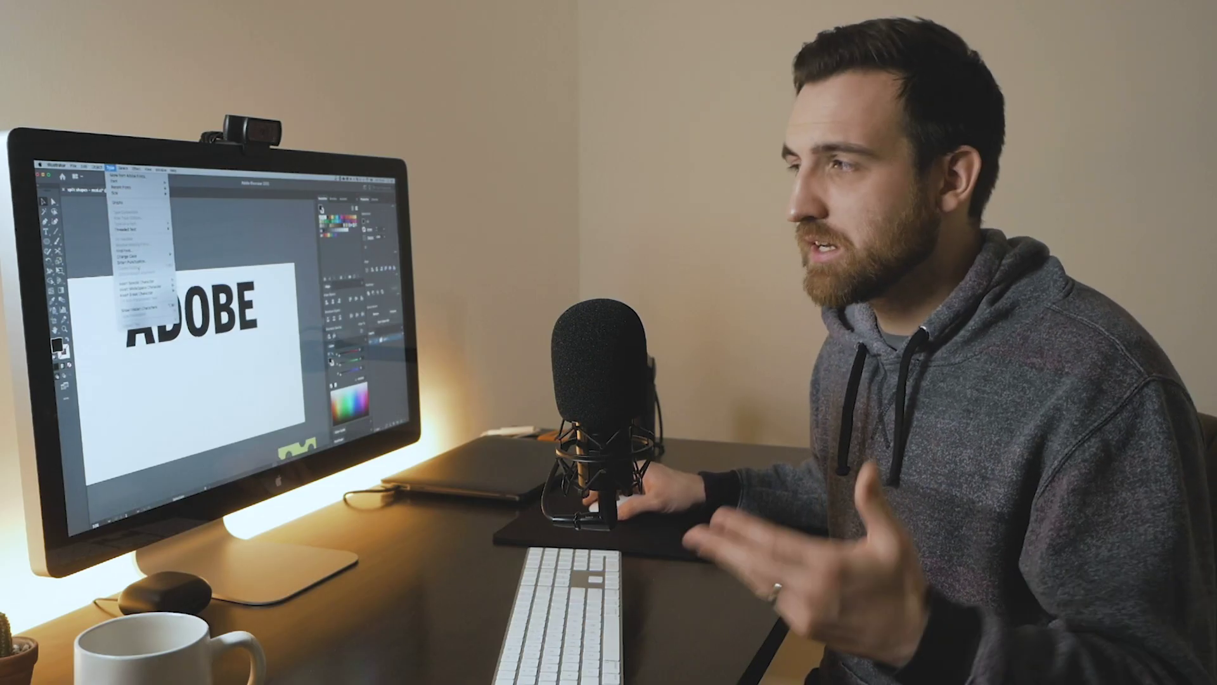
key(Escape)
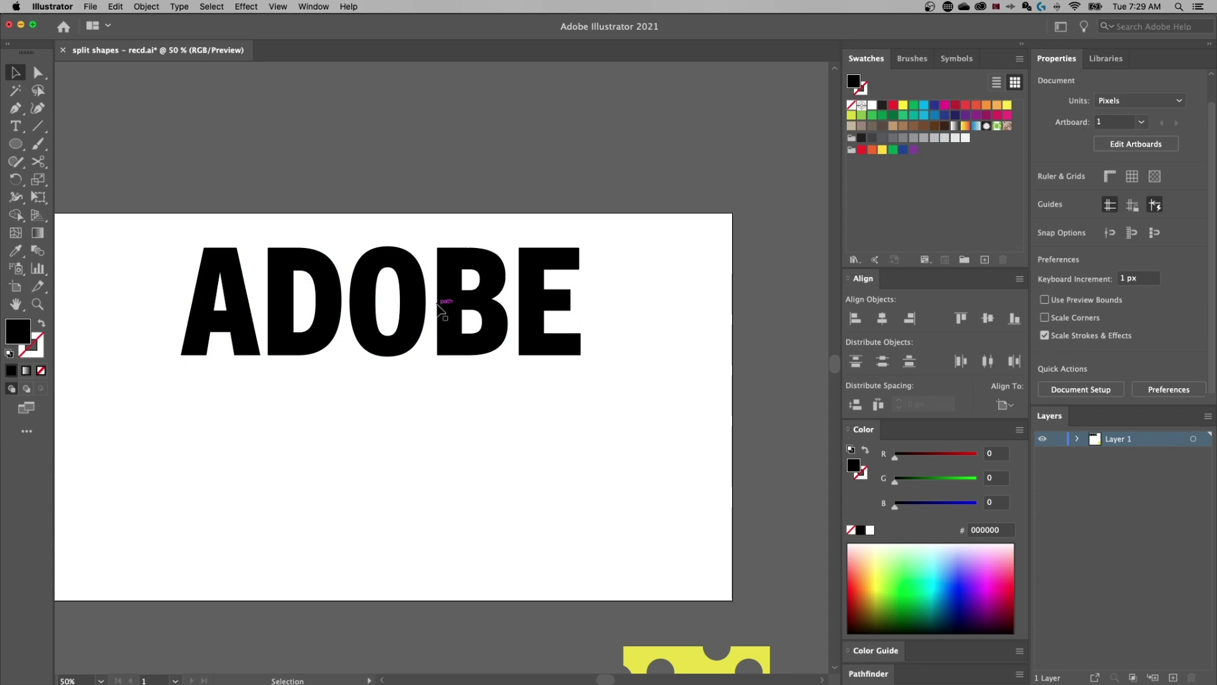
drag(455, 308, 449, 317)
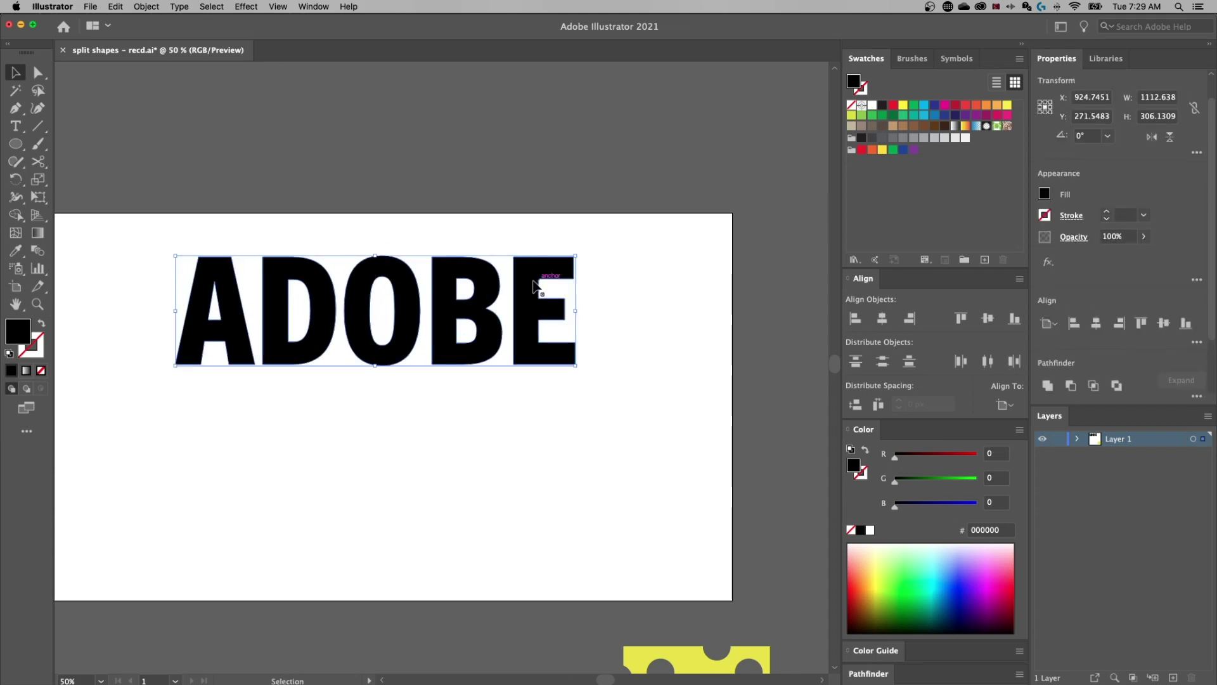
Ungroup the ADOBE letters and lift the O above the rest
right_click(410, 295)
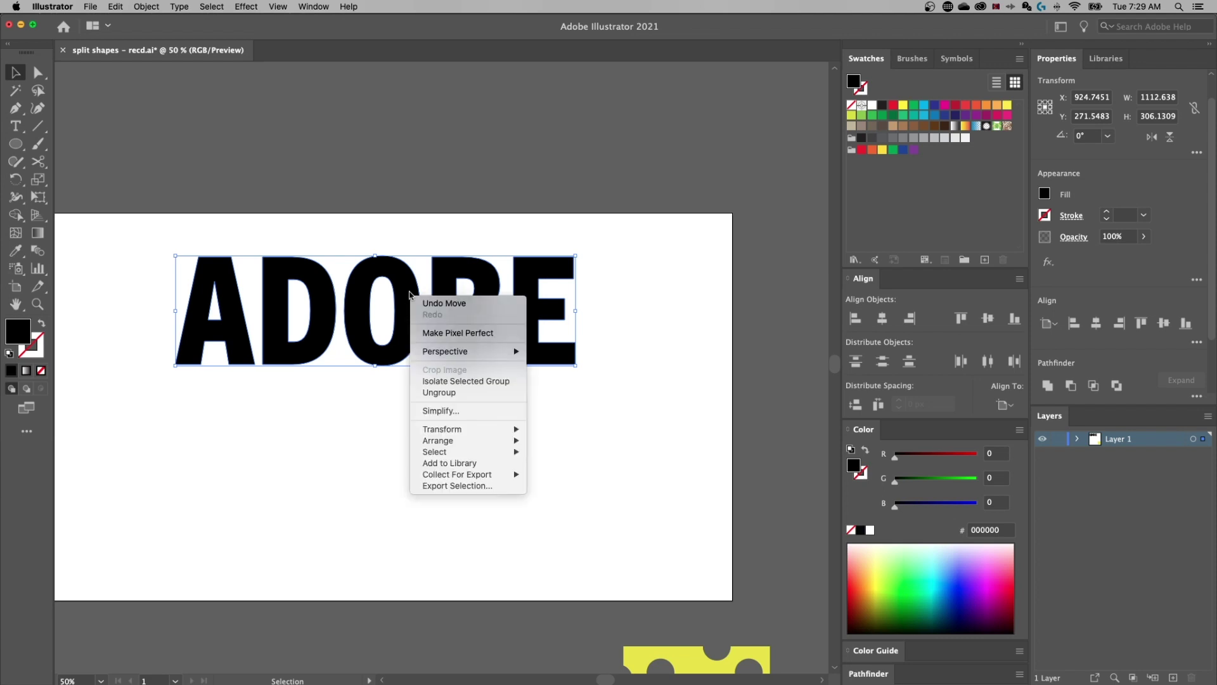
click(436, 393)
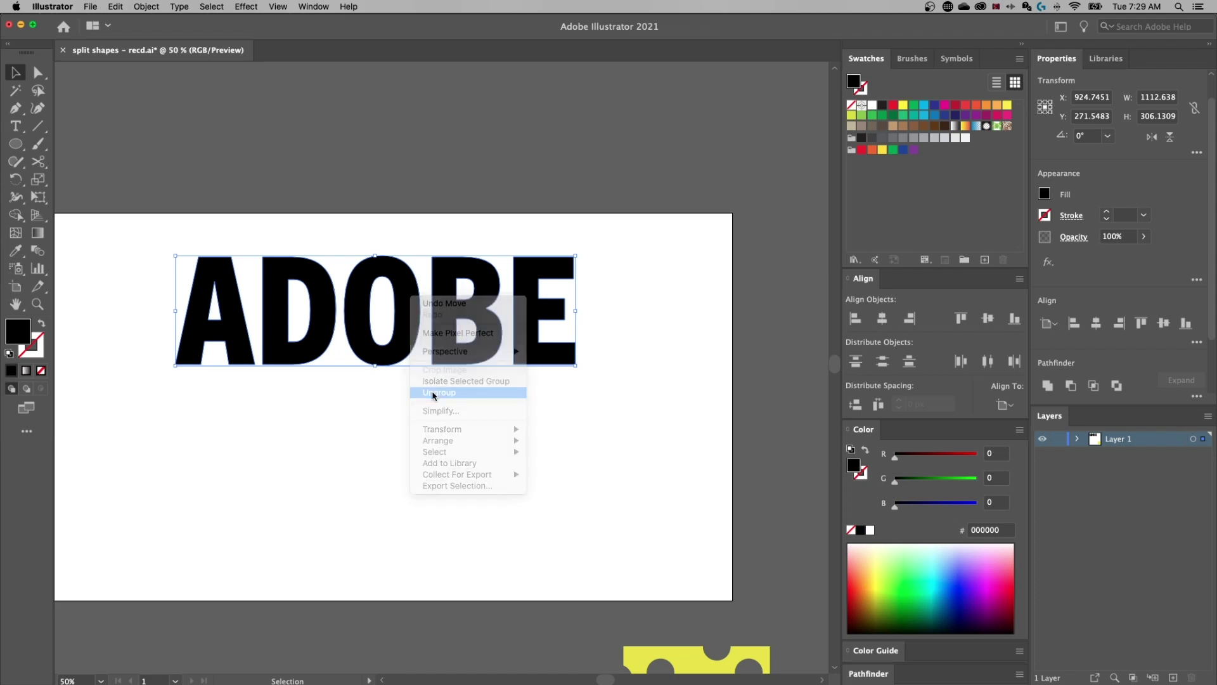
click(383, 409)
drag(412, 324, 564, 277)
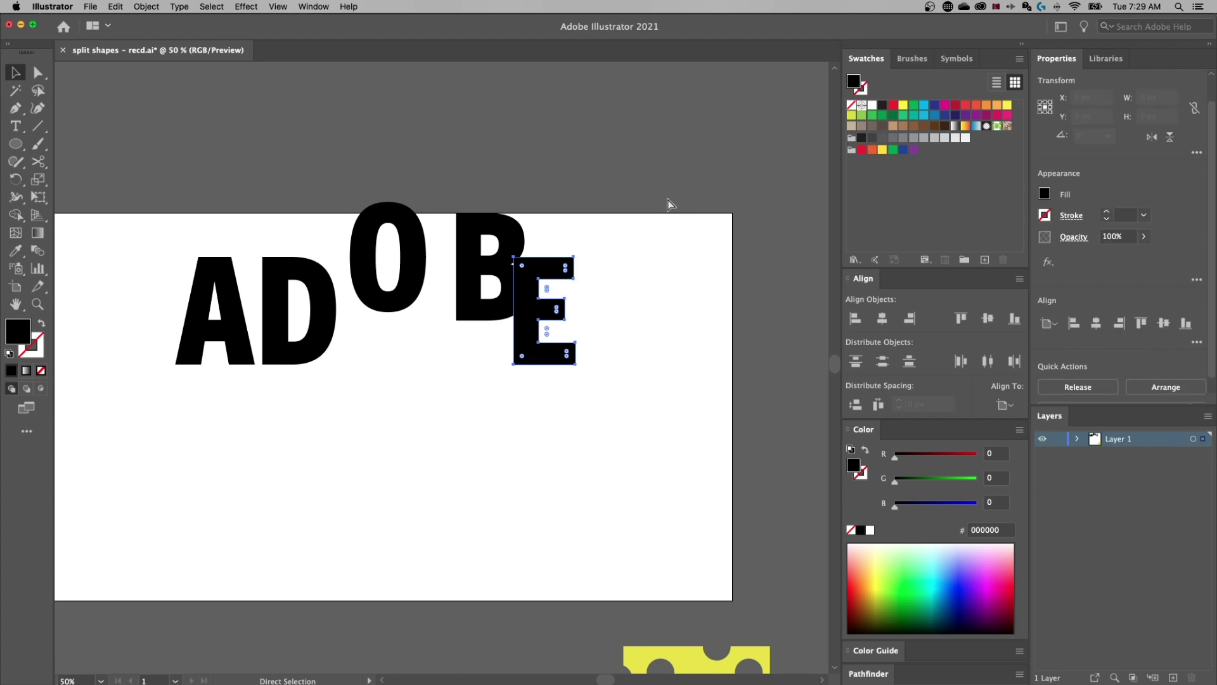
Undo the letter moves back to one baseline and nudge the E slightly
key(super+z)
key(super+z)
key(super+z)
key(super+z)
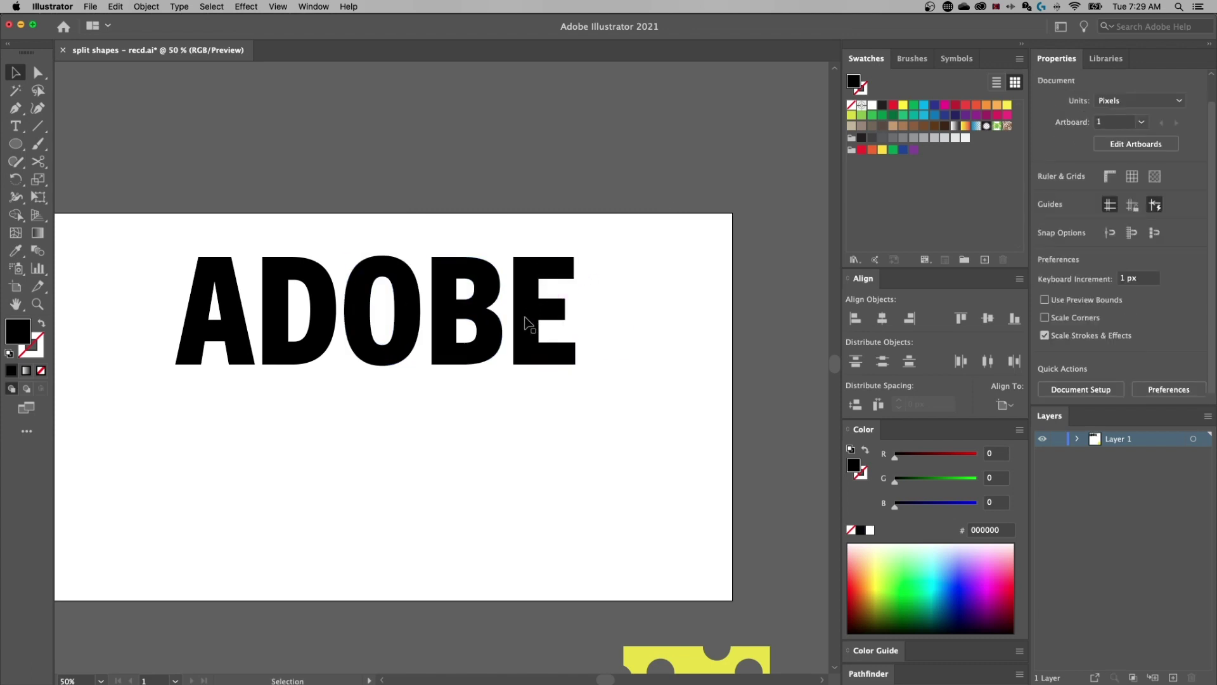
mouse_move(525, 317)
mouse_down()
mouse_move(535, 305)
mouse_move(525, 311)
mouse_up()
Select all five ADOBE letters and slice across them with the Knife tool
drag(42, 167, 73, 193)
key(v)
drag(131, 245, 657, 420)
click(43, 168)
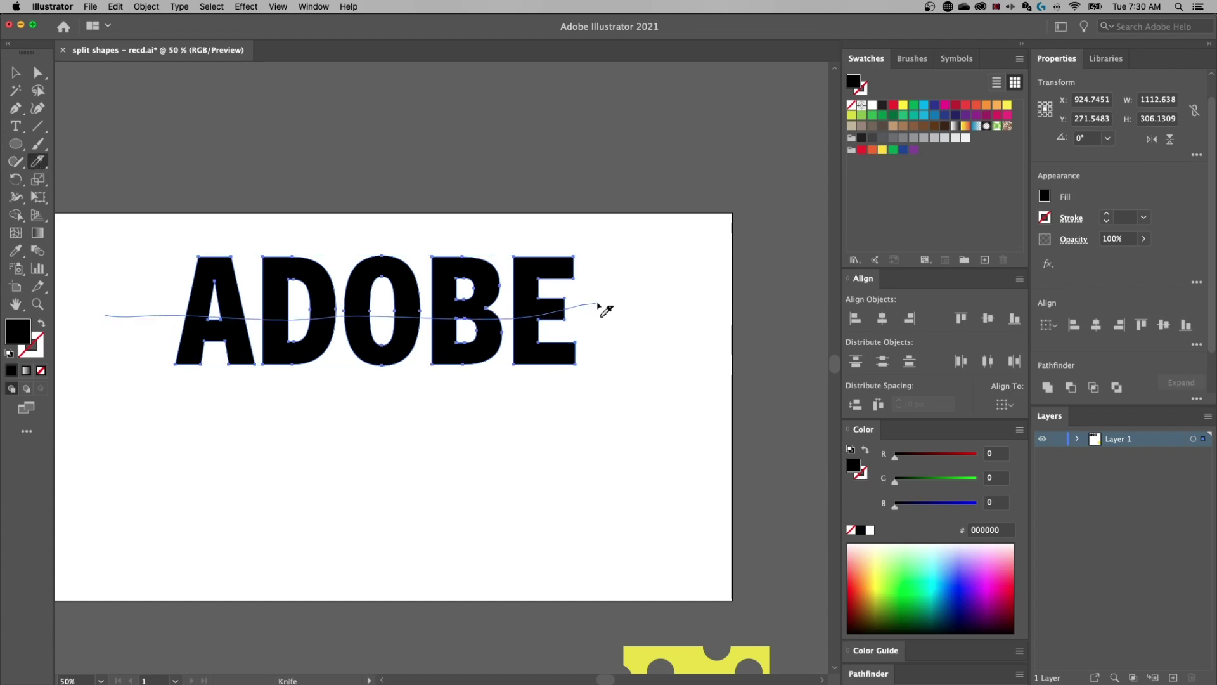
drag(597, 304, 599, 304)
key(s)
Raise the cut top halves about 33 px, then undo so the letters are whole
key(super+shift+a)
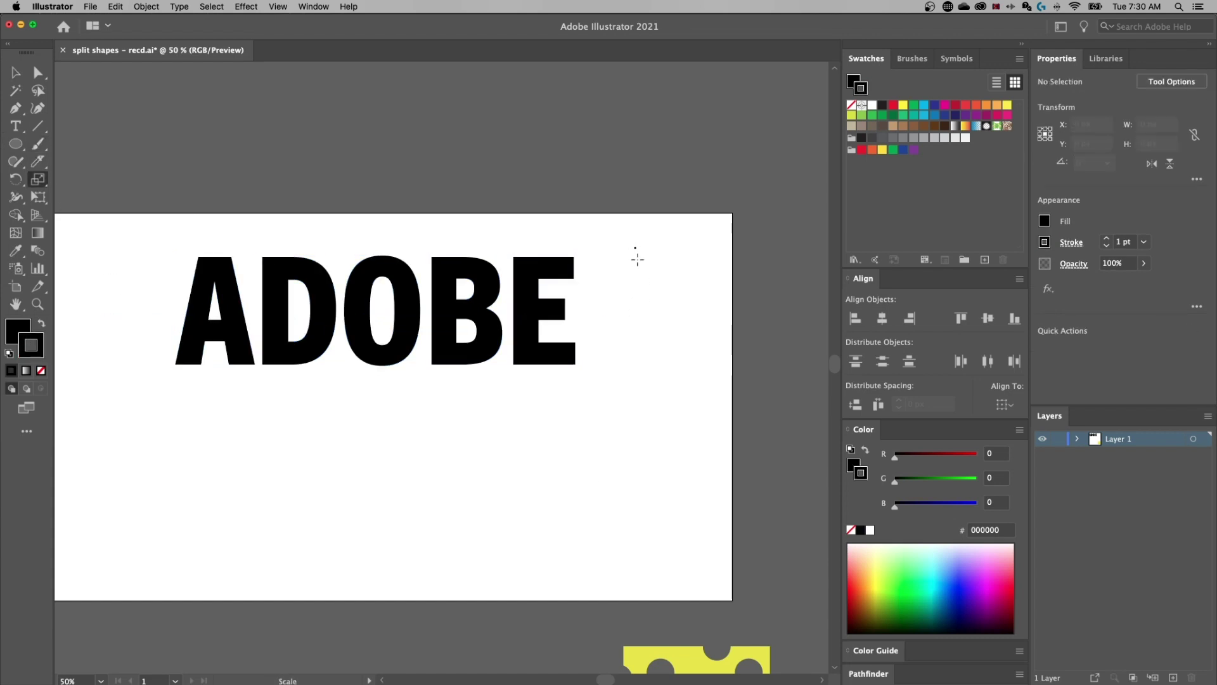
key(v)
drag(637, 259, 165, 285)
drag(539, 273, 539, 252)
click(602, 402)
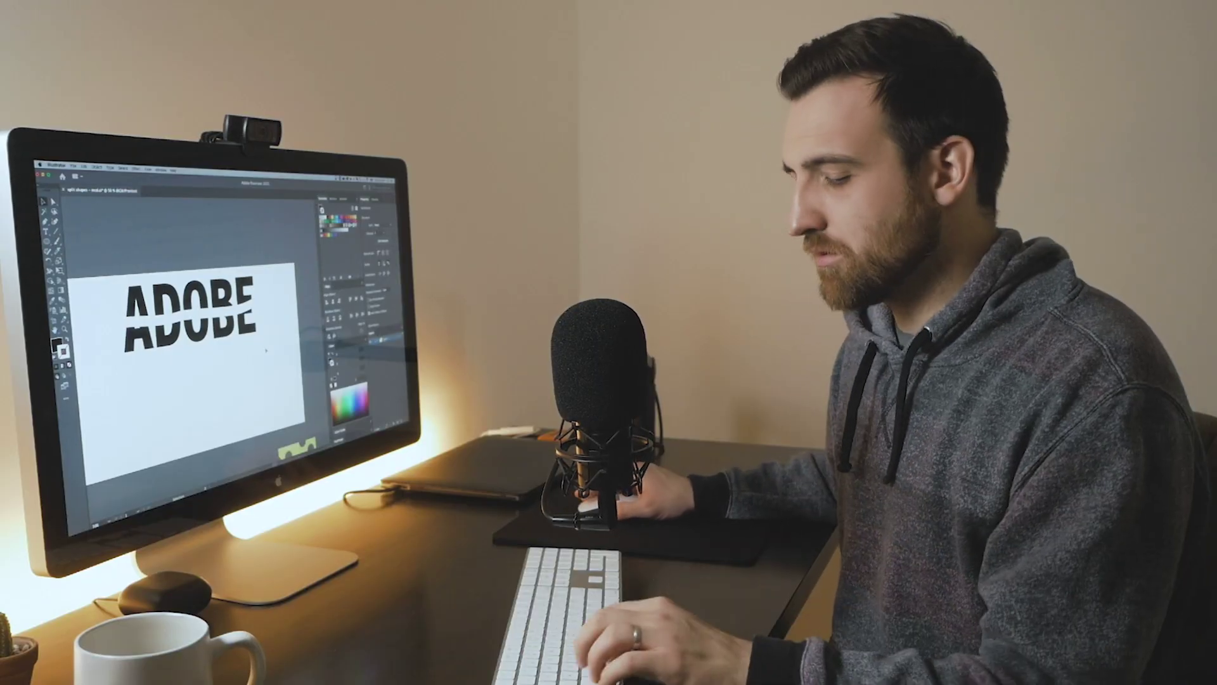
key(super+z)
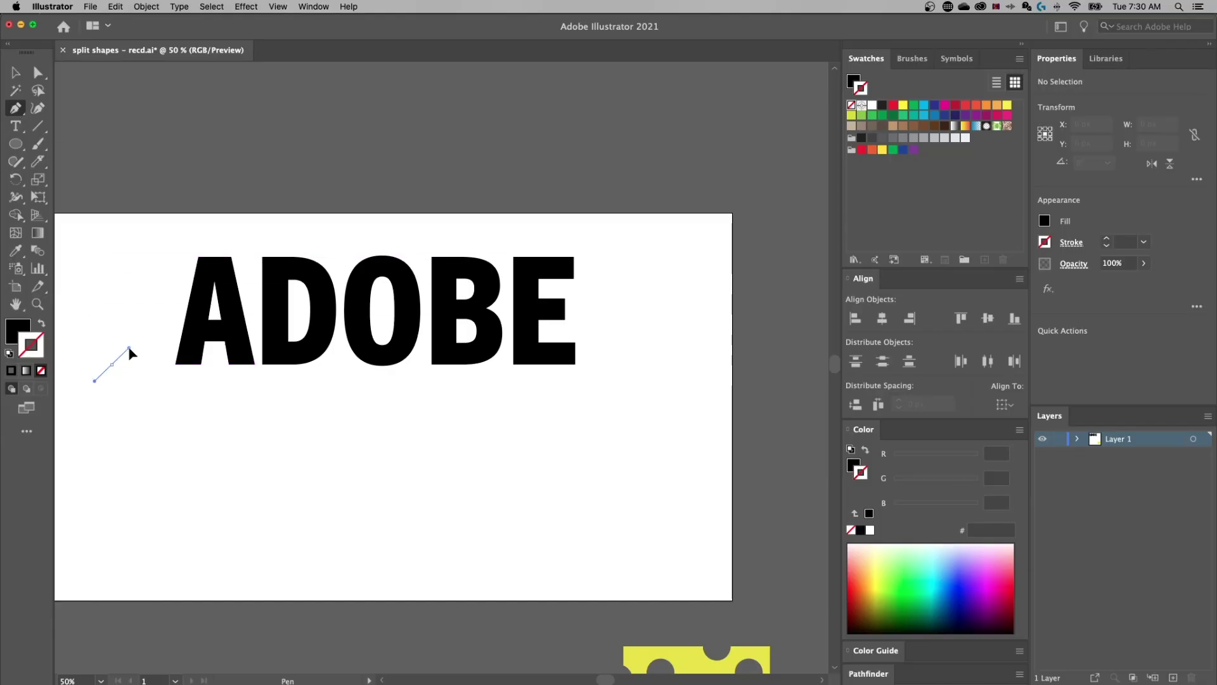
Draw a pen curve from left of the word, arching over the O, ending past the E
drag(155, 333, 155, 331)
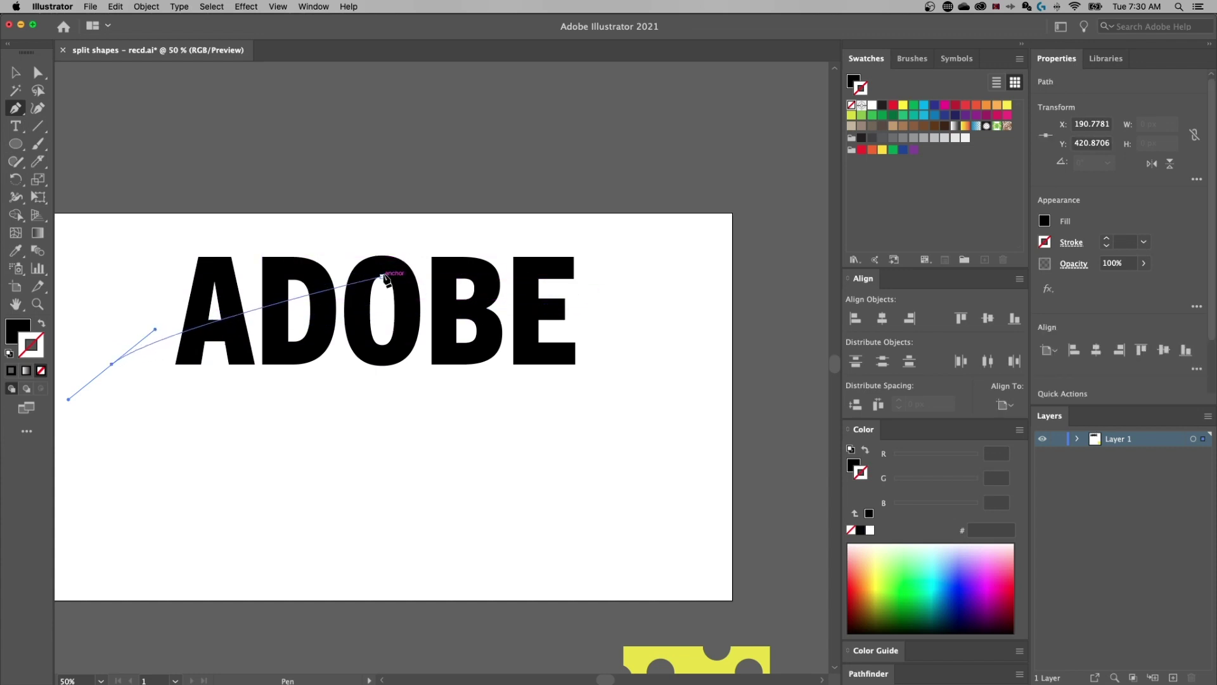
drag(382, 277, 450, 282)
drag(646, 401, 751, 403)
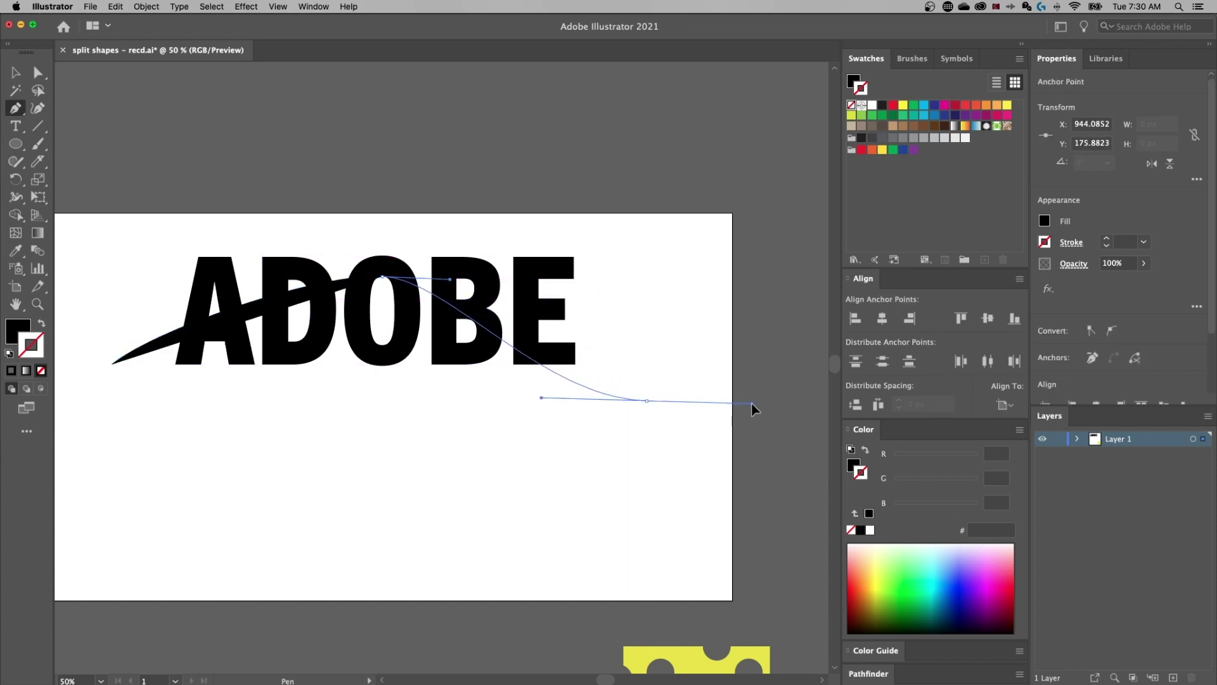
key(Escape)
key(v)
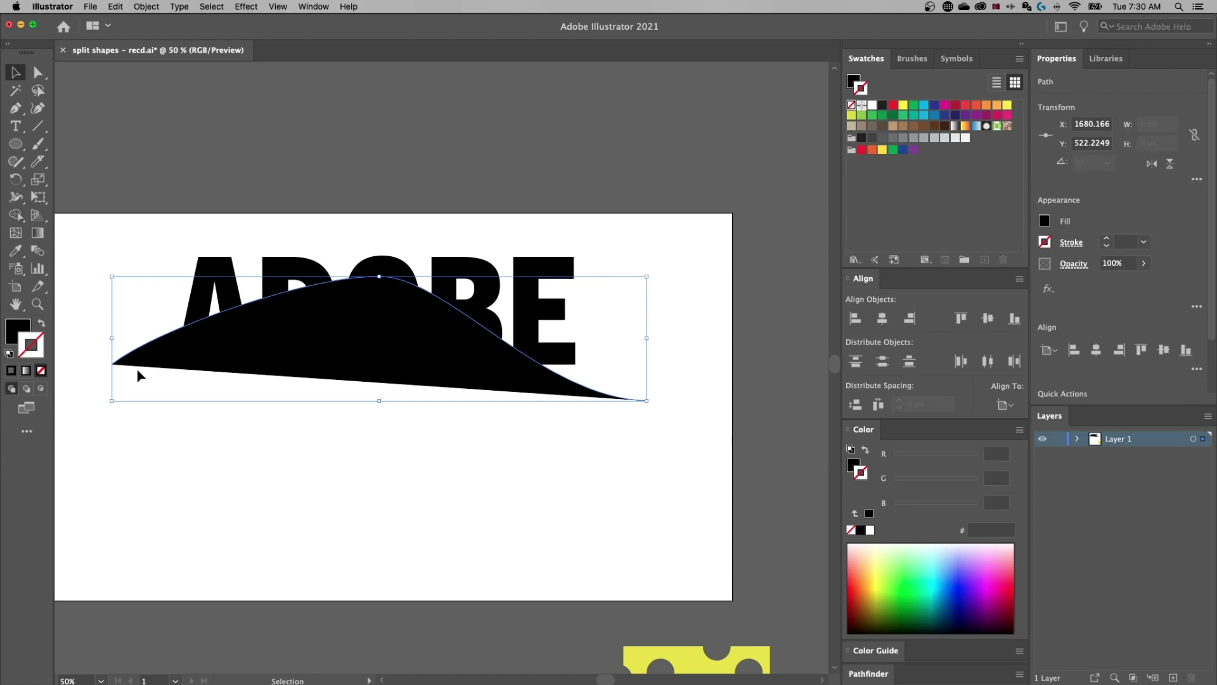
Give the curve a 10 pt FF005C pink stroke with no fill
click(41, 323)
double_click(31, 346)
drag(938, 362, 939, 217)
text(FF005C)
click(1080, 211)
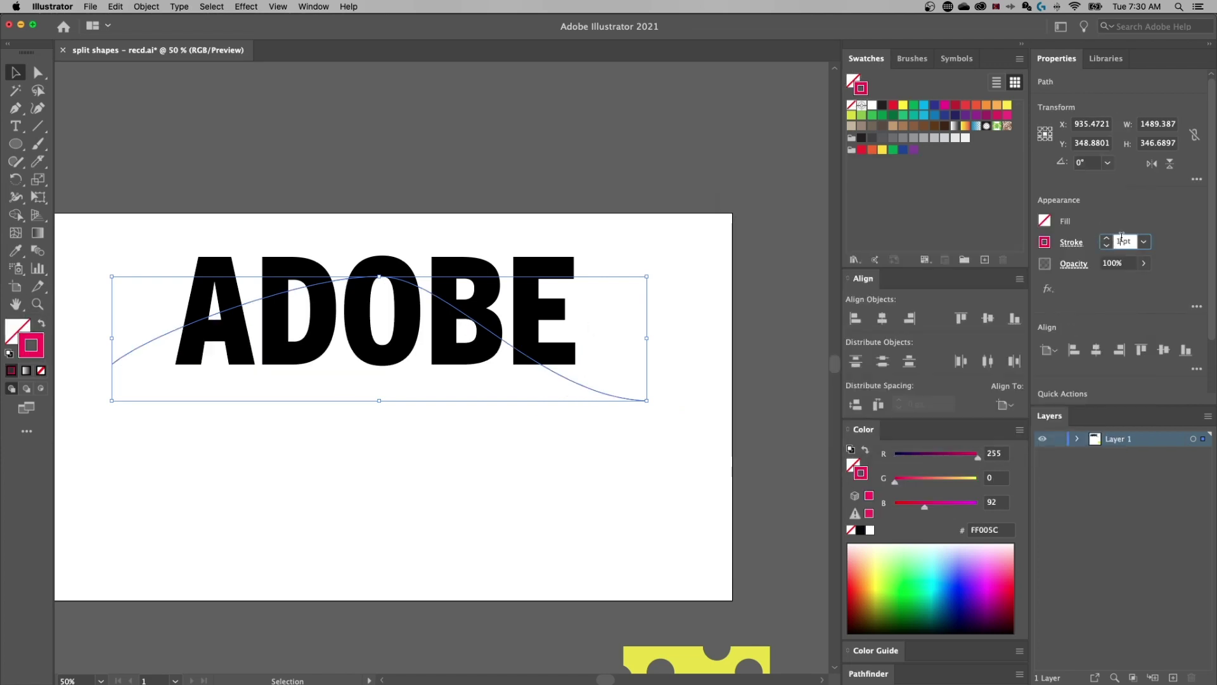
text(10)
key(Return)
click(543, 158)
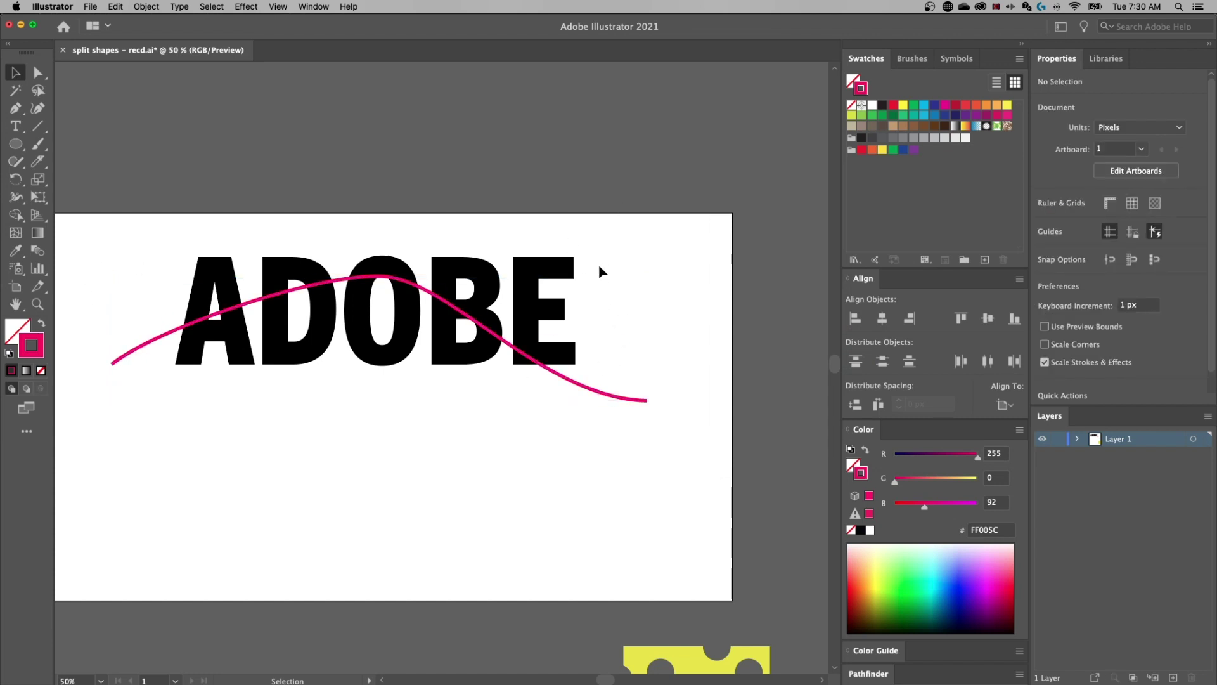
drag(597, 246, 280, 435)
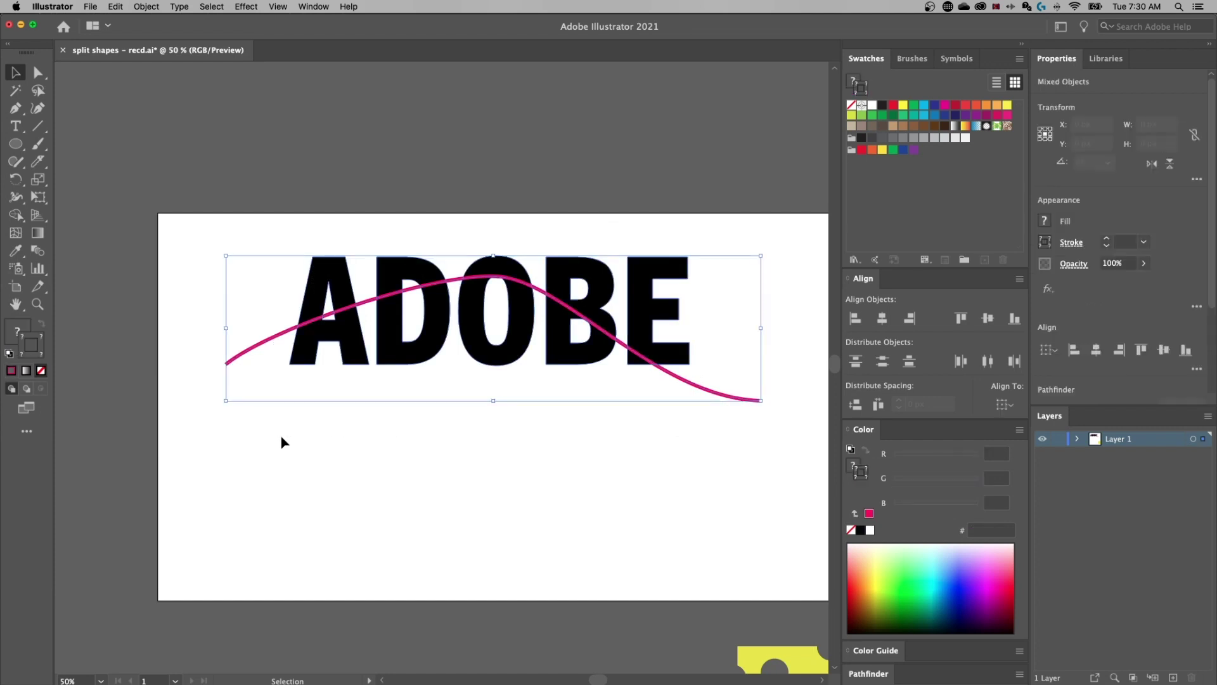
Split off the A's top with Shape Builder, raise it 32 px, then undo both
click(16, 216)
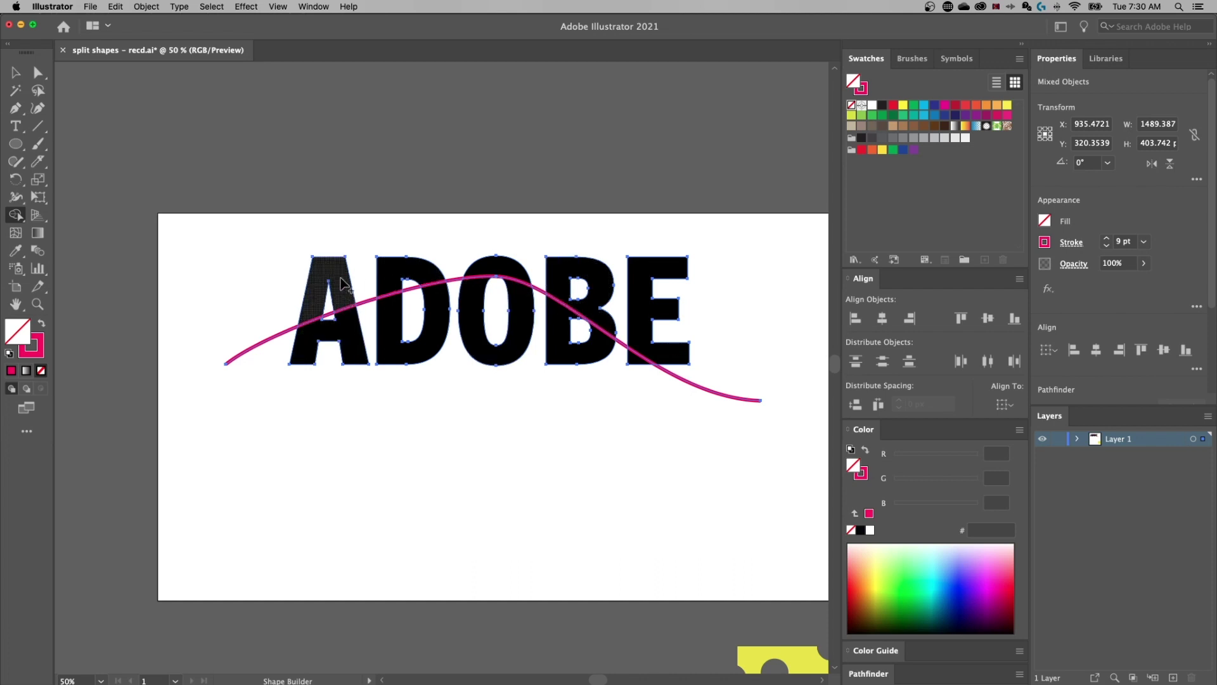
click(341, 284)
key(v)
click(320, 215)
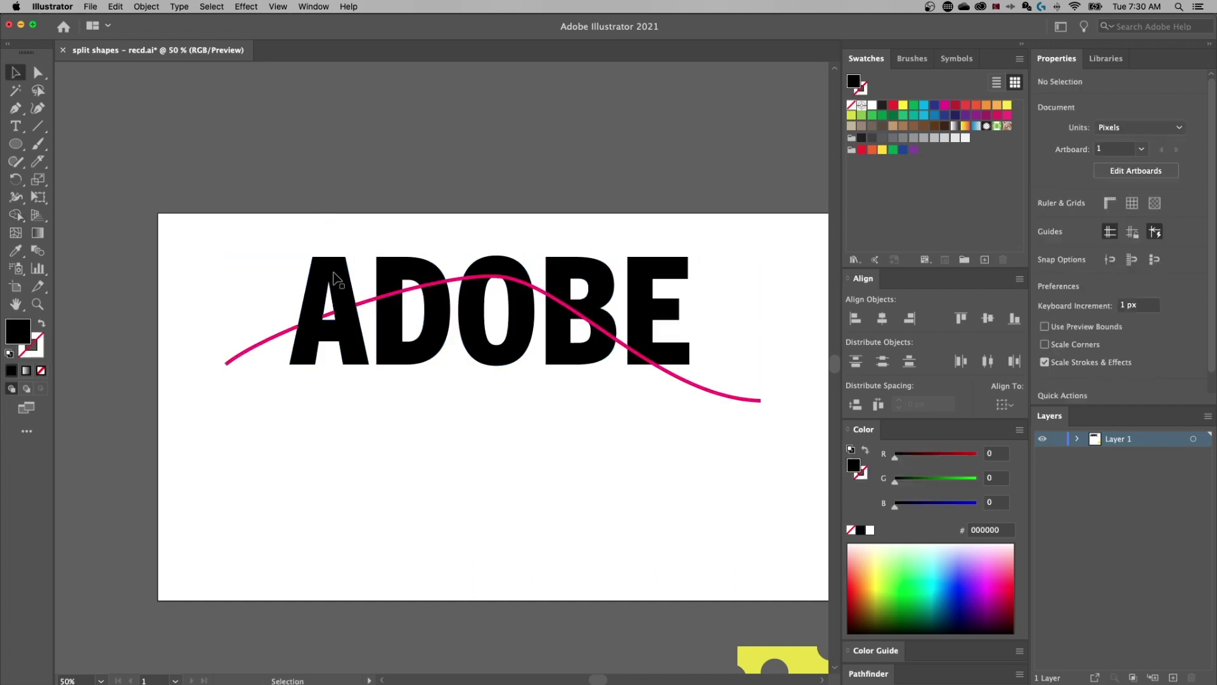
click(339, 279)
drag(339, 280, 340, 260)
key(super+z)
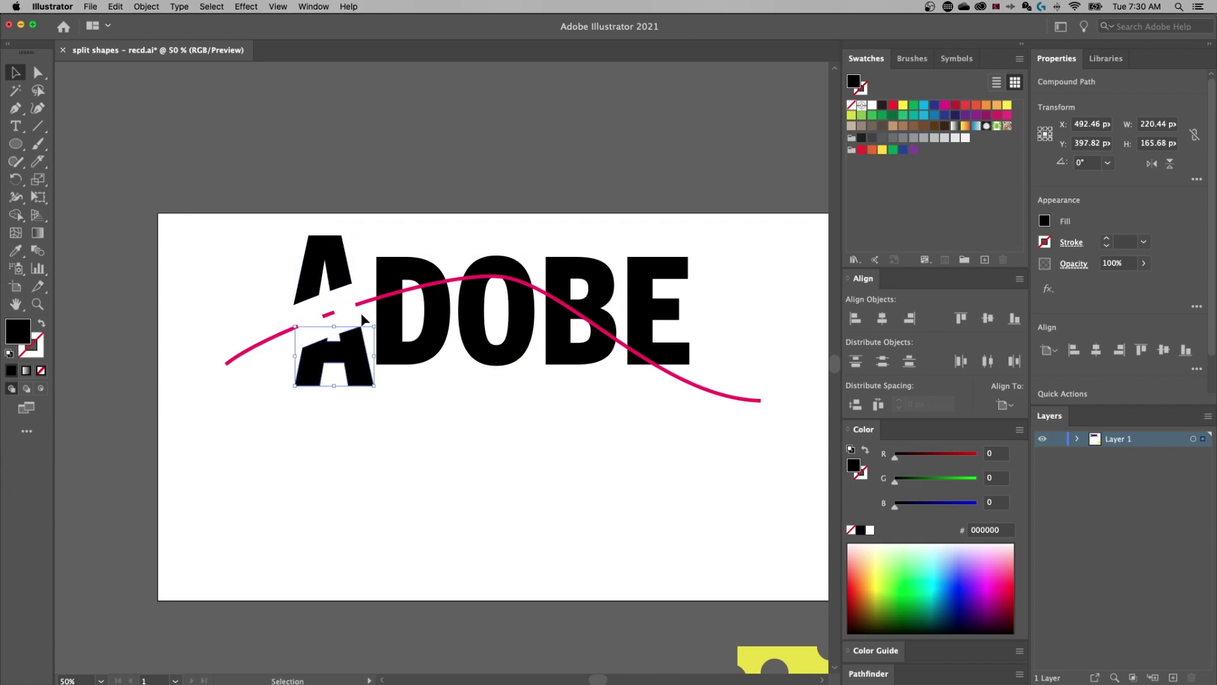
key(a)
Select the ADOBE word and pink curve together and show all Pathfinder operations
key(super+a)
key(v)
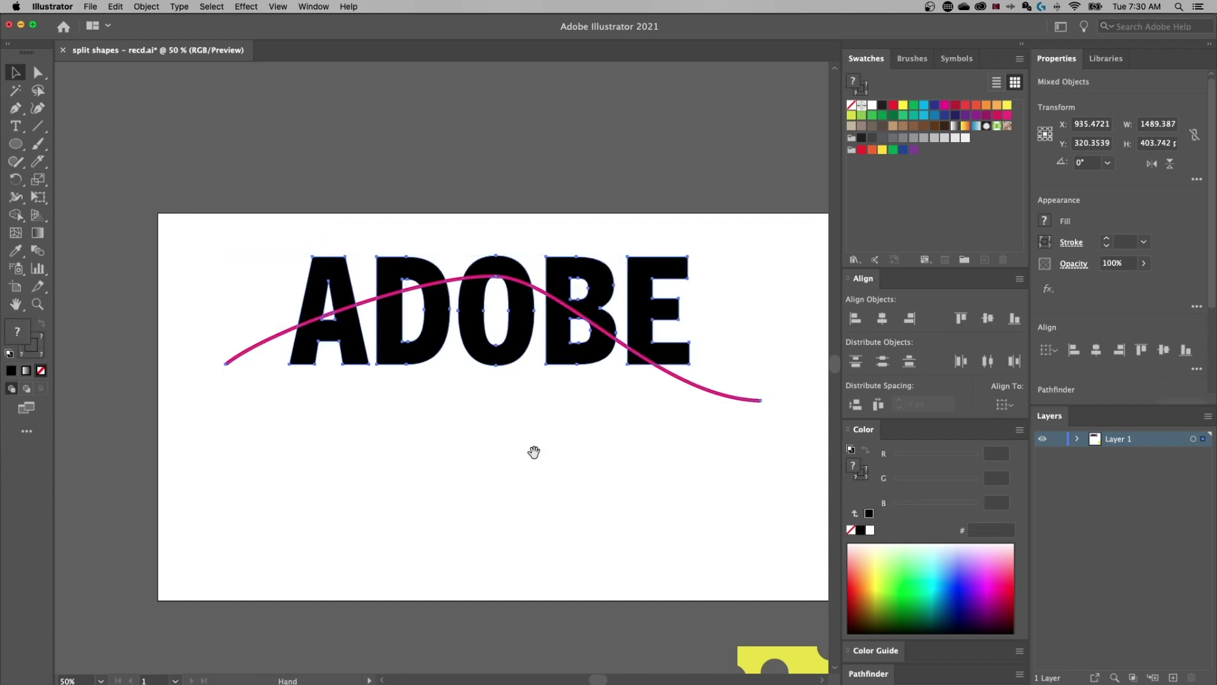
scroll(602, 444, right, 2)
drag(679, 437, 218, 219)
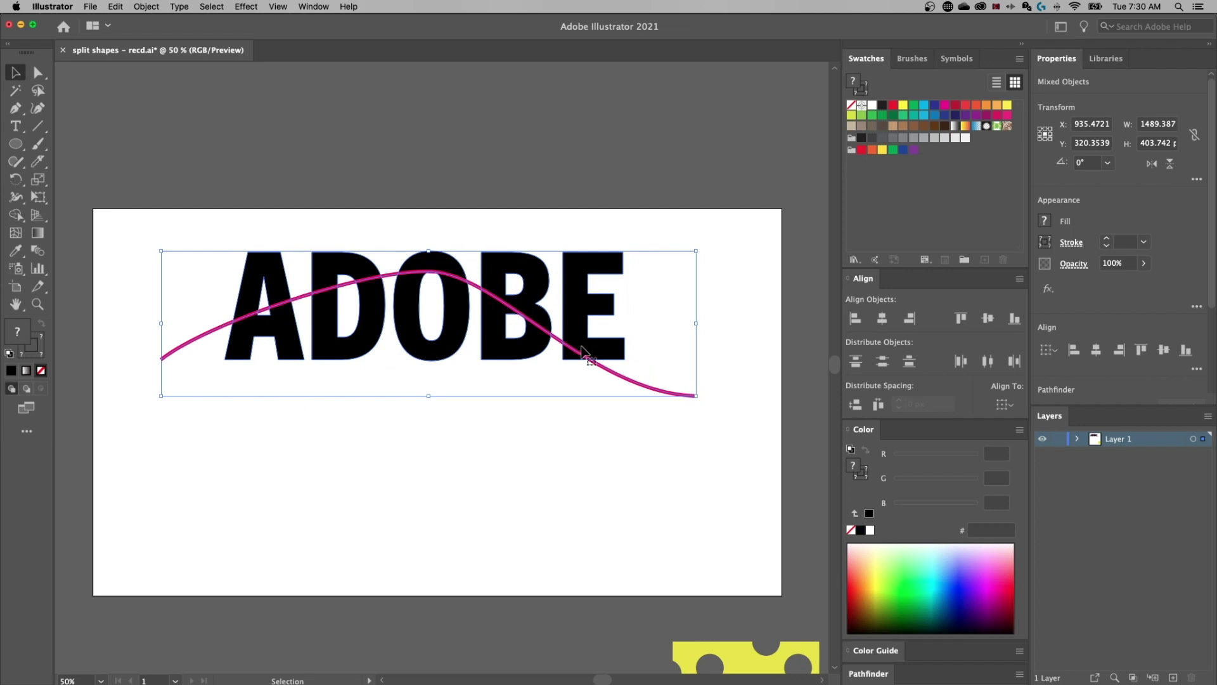
scroll(1086, 329, down, 4)
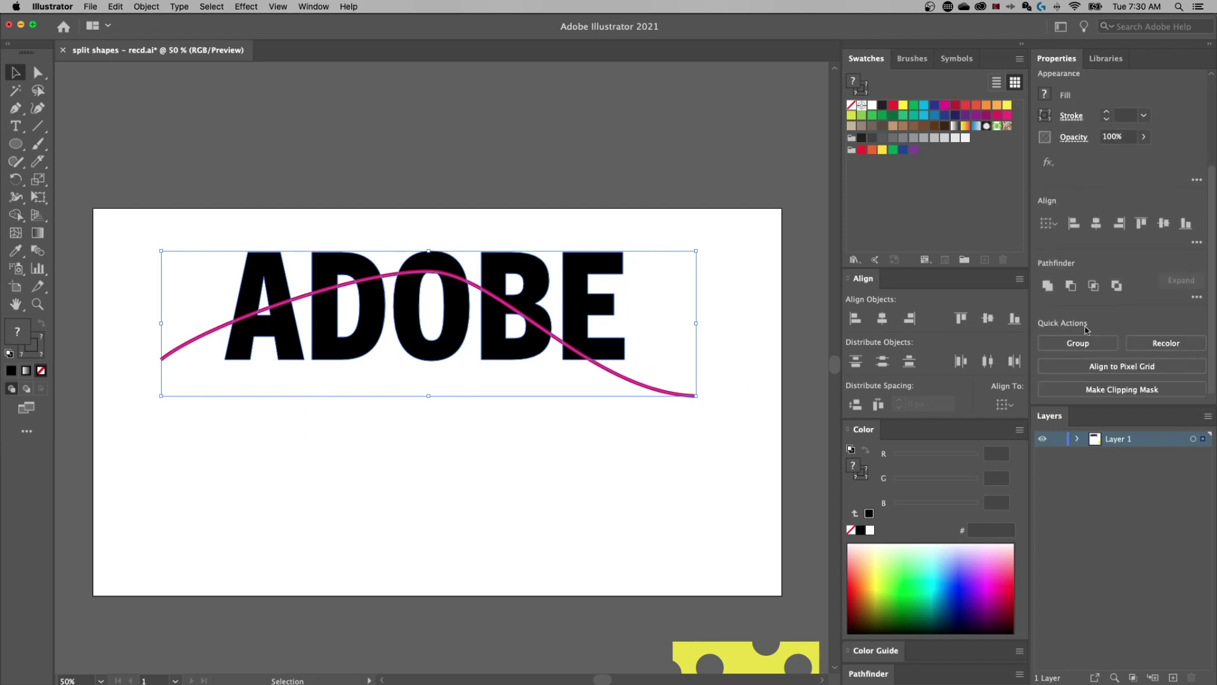
click(1194, 298)
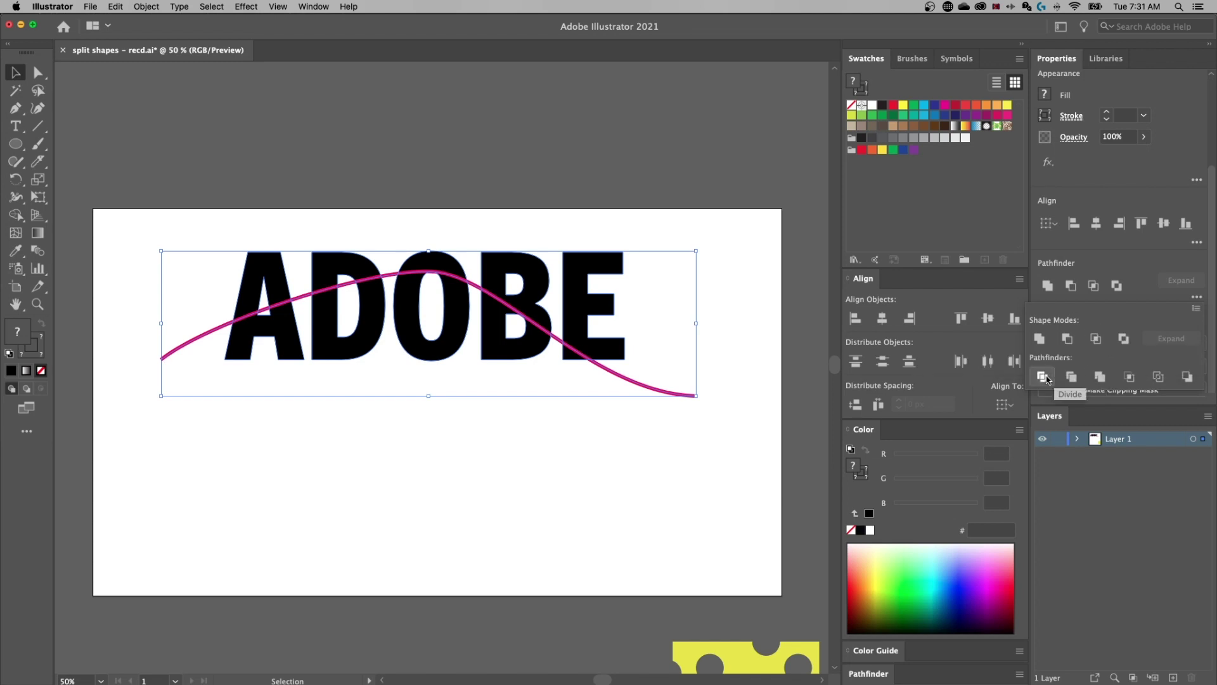
Divide the letters along the pink curve, move the group lower-left, and ungroup it
click(1042, 377)
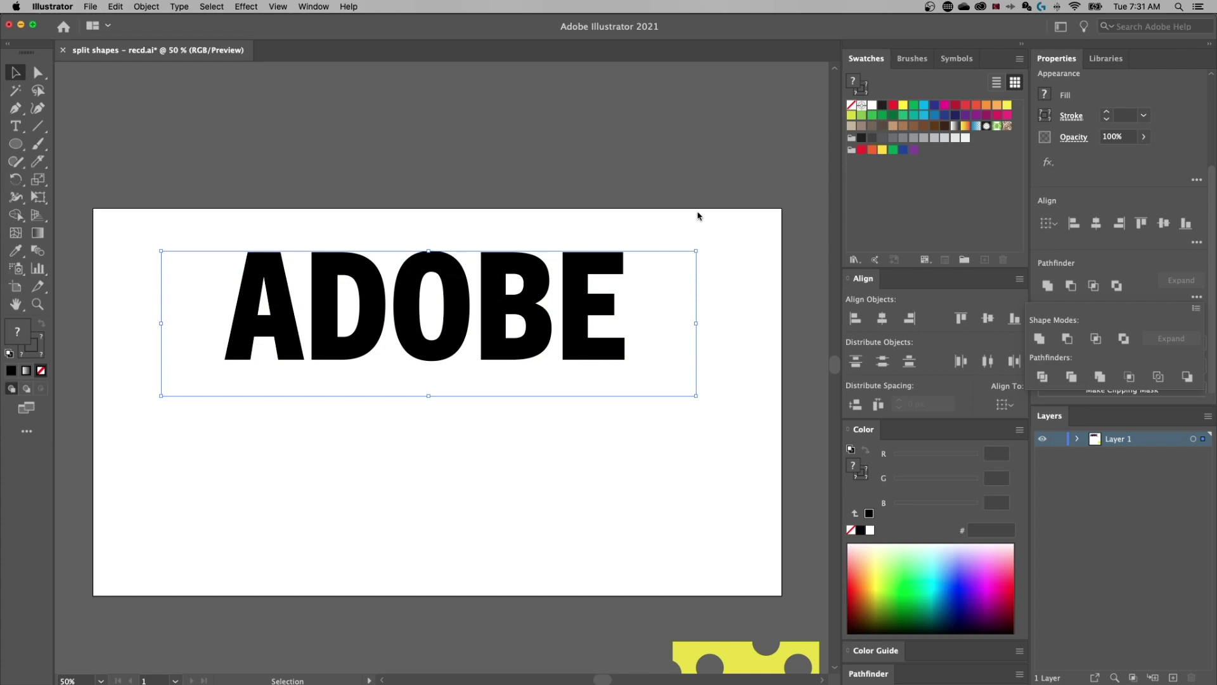
click(697, 217)
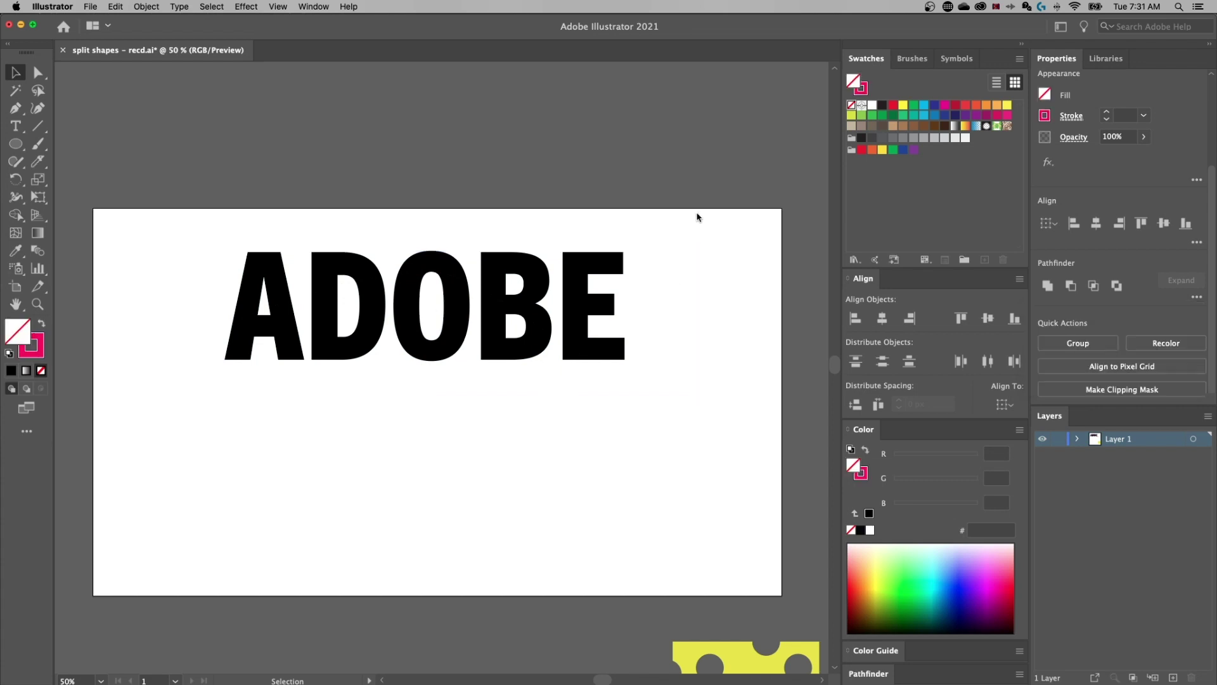
click(620, 263)
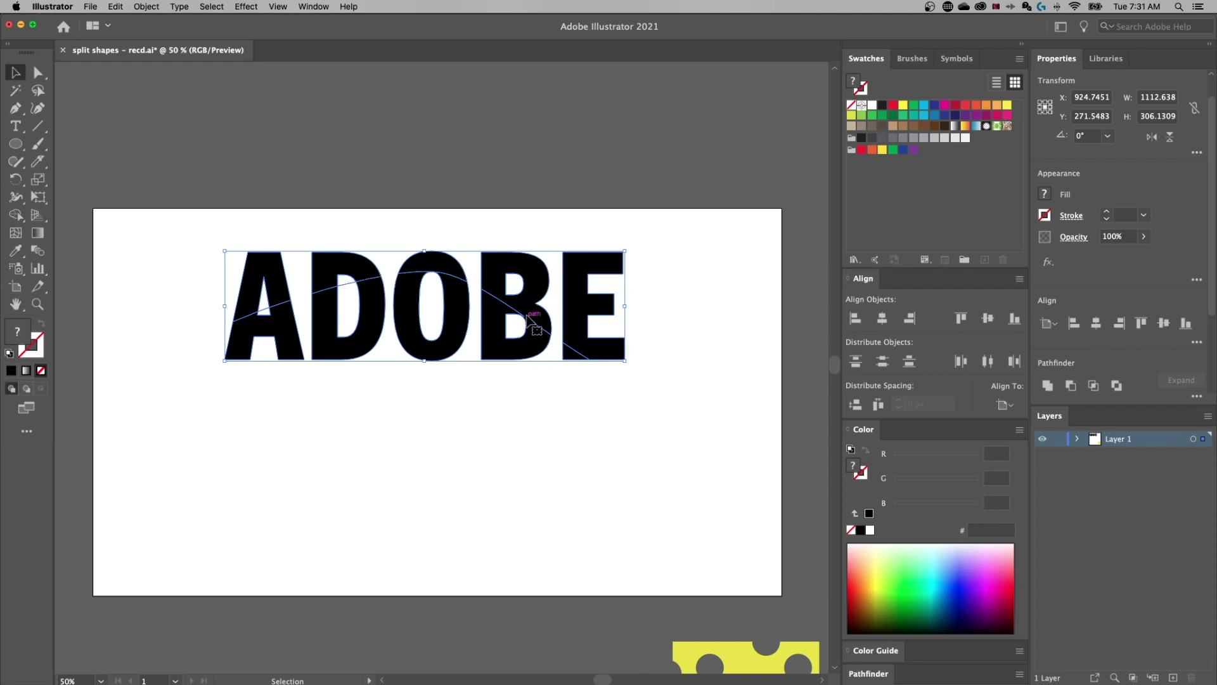
drag(580, 269, 558, 336)
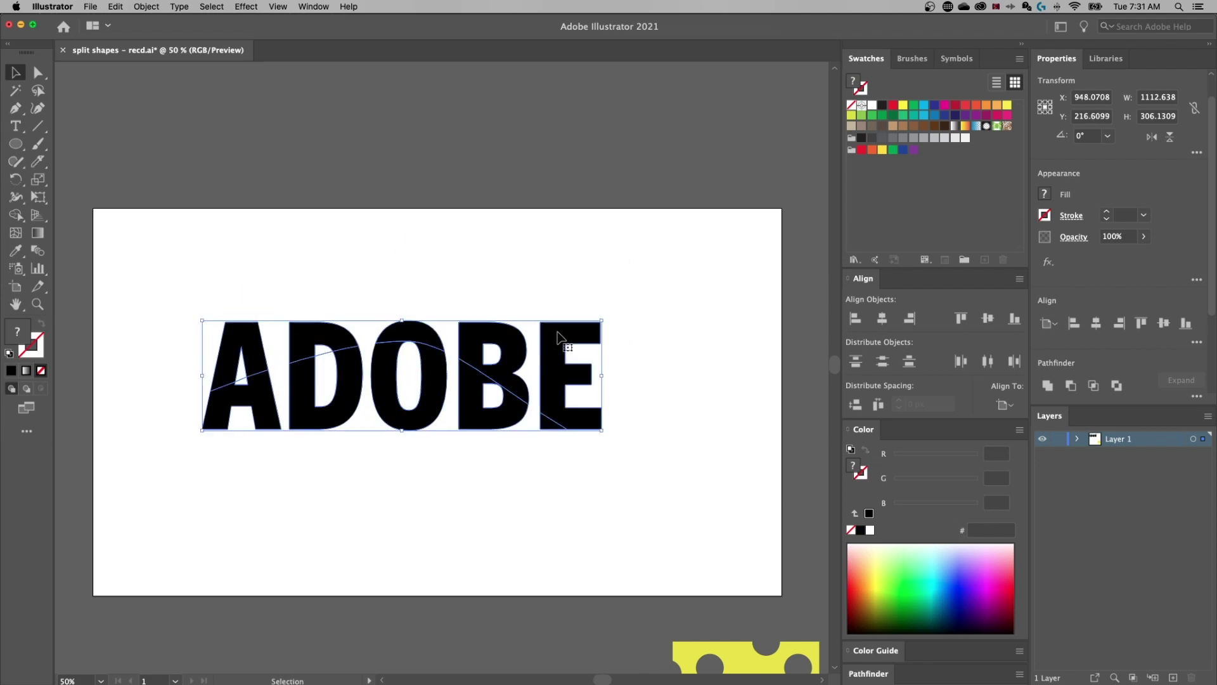
right_click(555, 329)
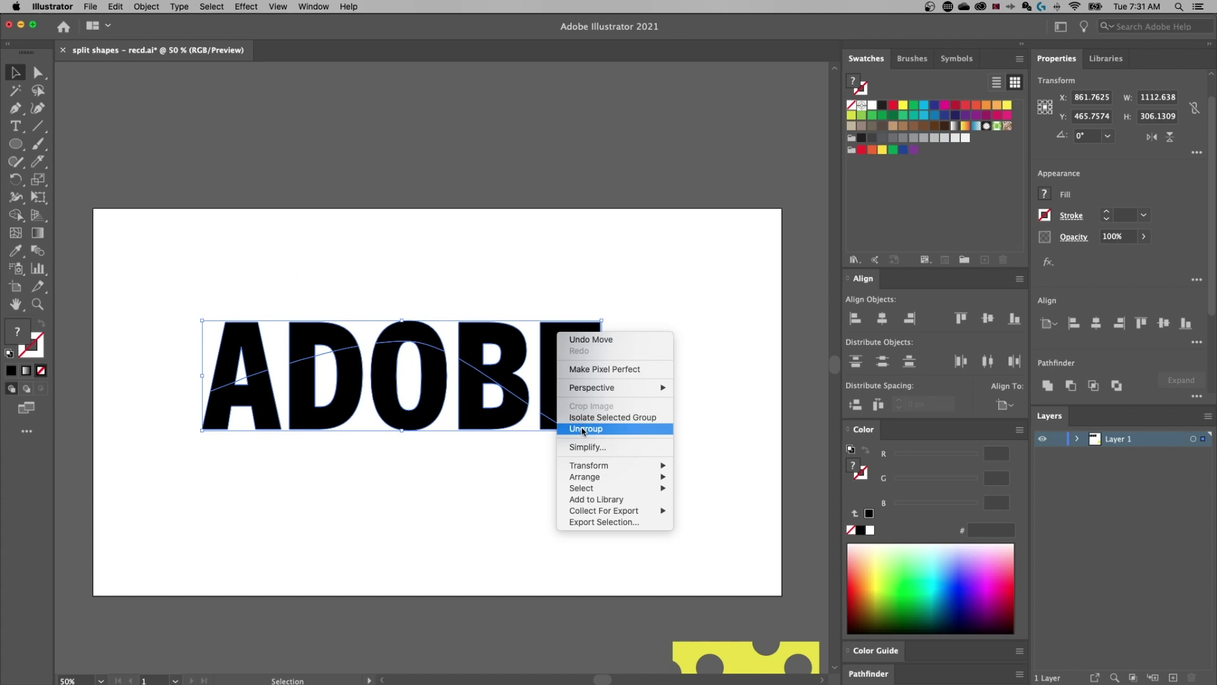
click(584, 429)
Raise the top pieces of the E, B, O, D and A slightly
drag(577, 366, 588, 335)
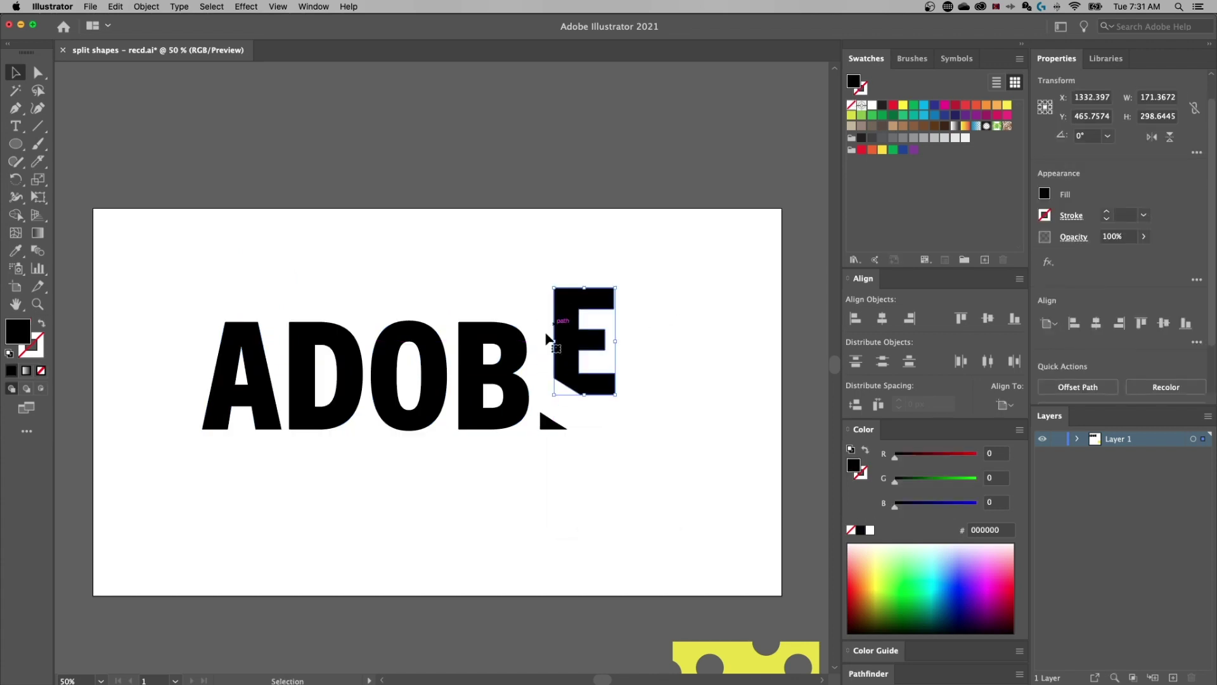
drag(515, 351, 517, 331)
drag(406, 340, 406, 327)
drag(327, 343, 326, 333)
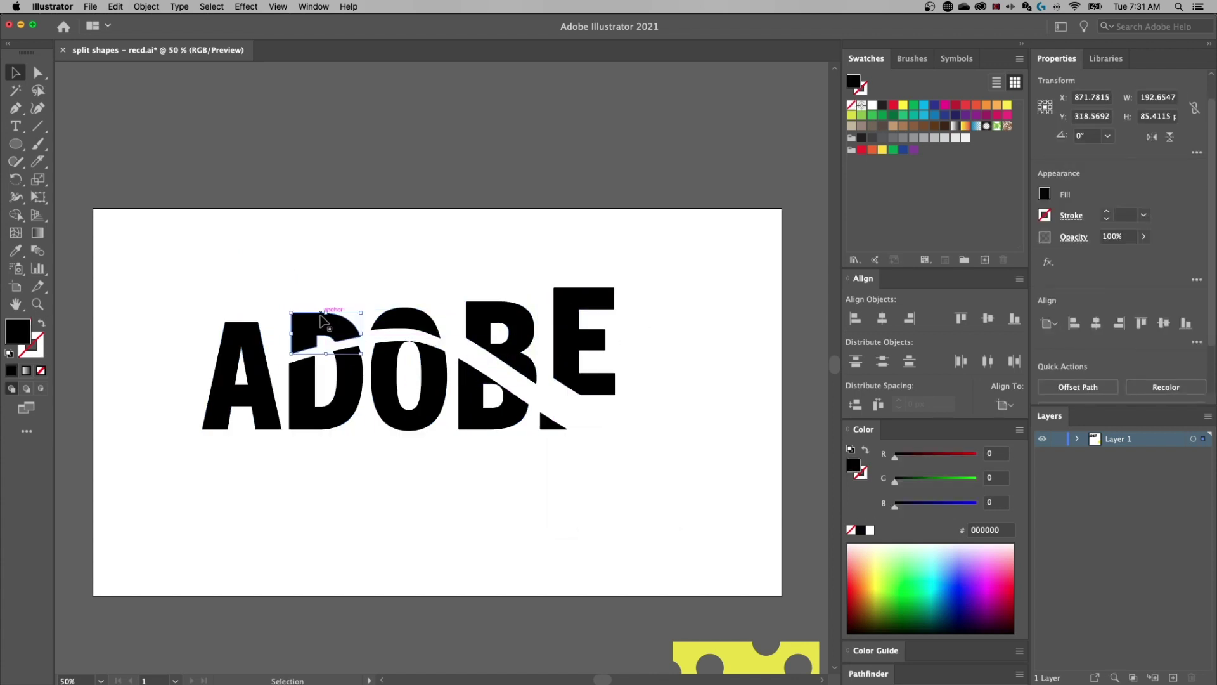
drag(242, 346, 243, 334)
click(574, 277)
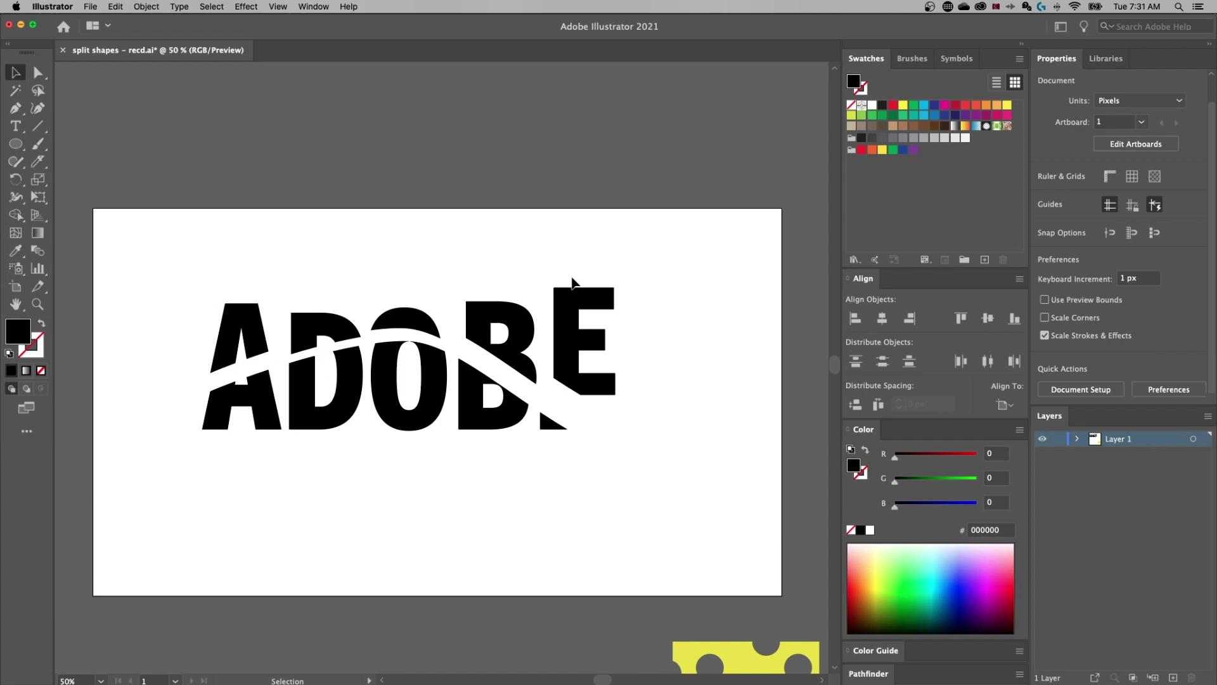
Undo the piece moves and the divide, back to the whole ADOBE word
key(super+z)
key(super+z)
key(super+z)
key(super+z)
key(super+z)
key(super+z)
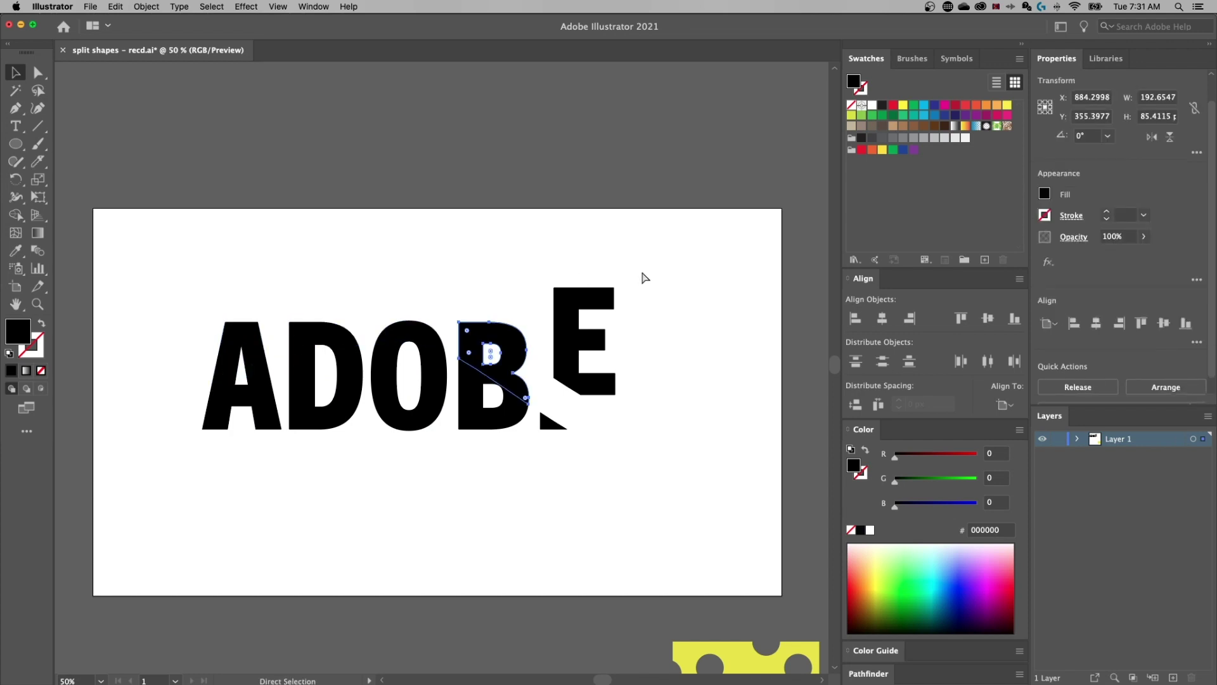
key(super+z)
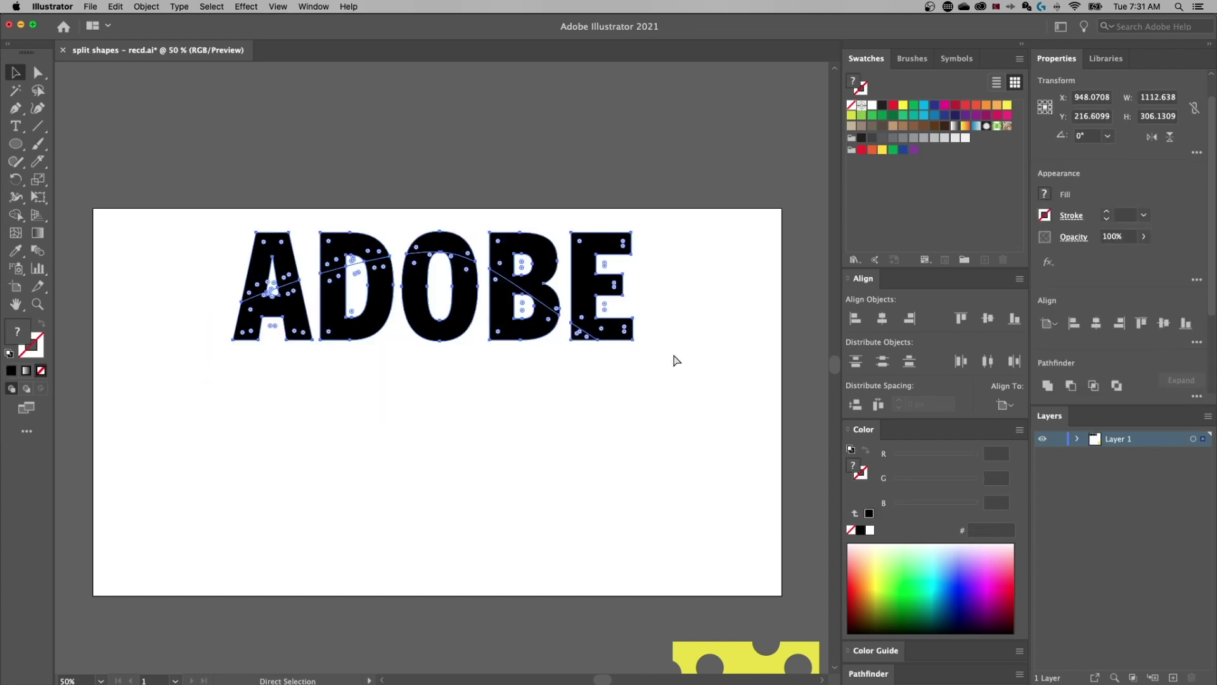
key(super+z)
key(super+z)
key(super+z)
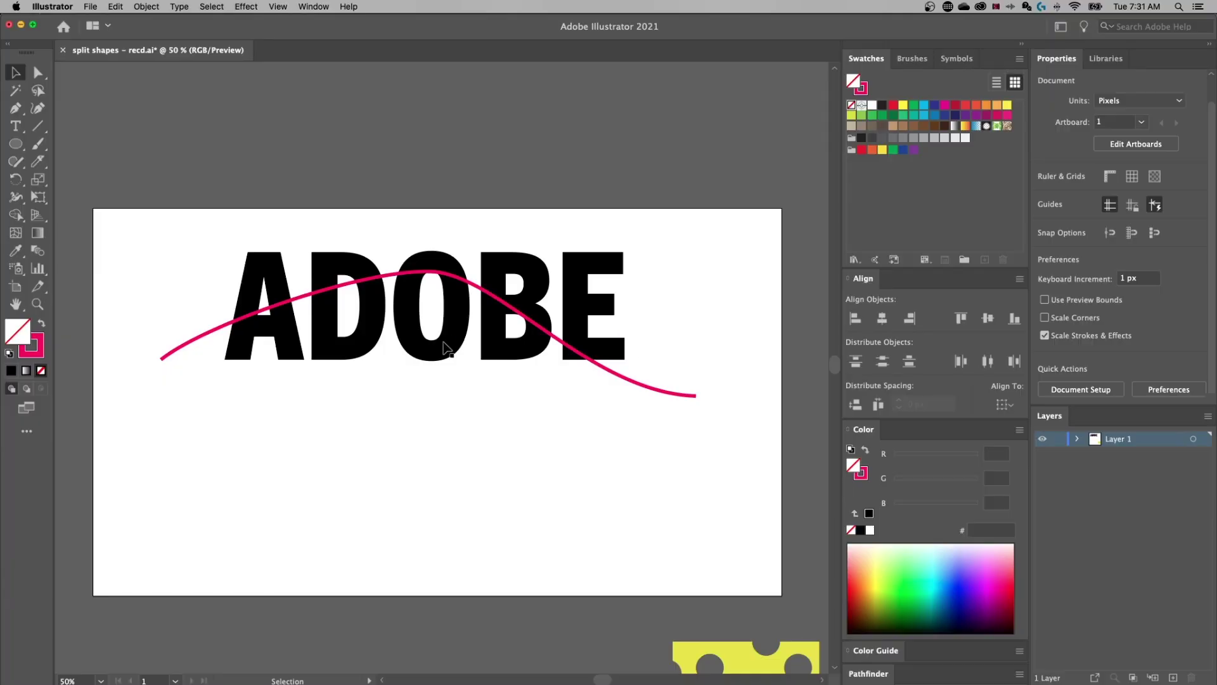
Move the letter B down below the word and zoom to fit it
click(495, 339)
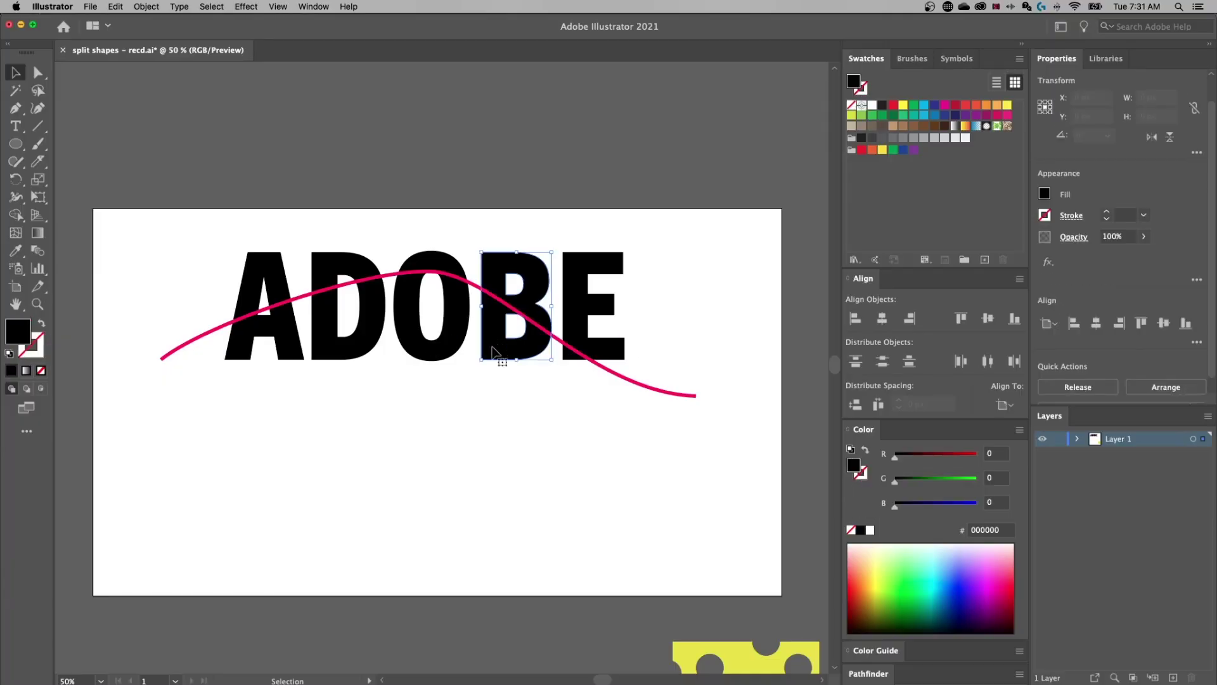
drag(495, 339, 315, 535)
key(super+equal)
key(super+equal)
key(super+equal)
key(super+equal)
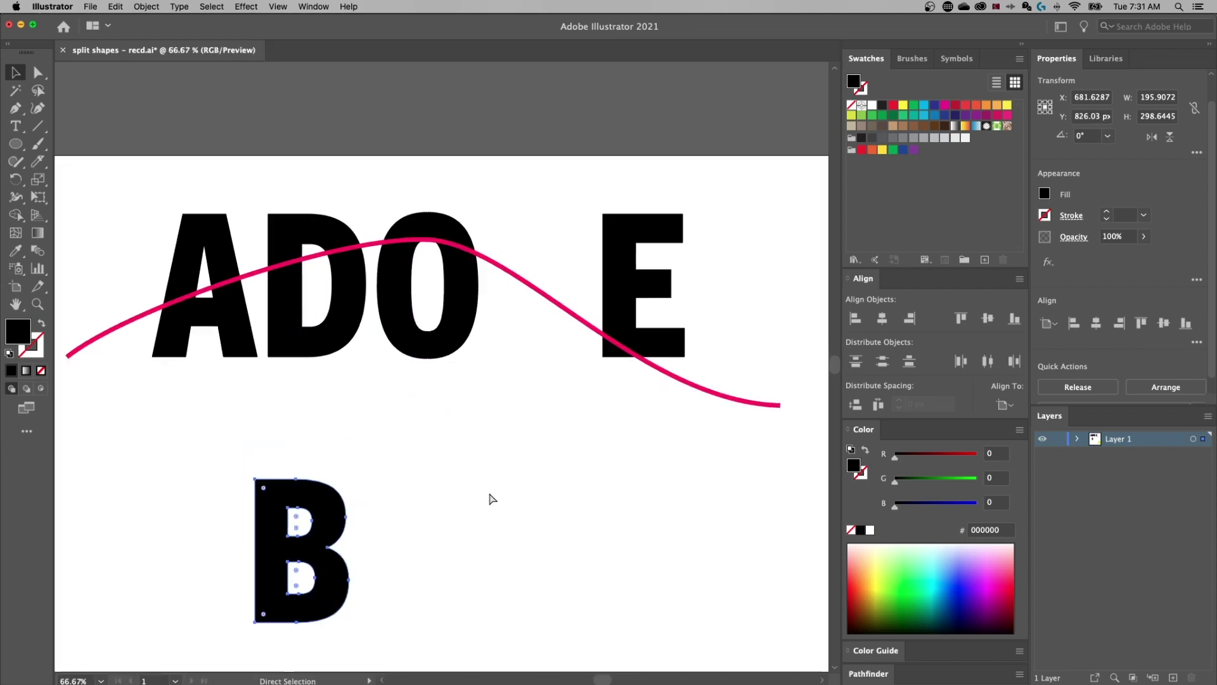
key(super+minus)
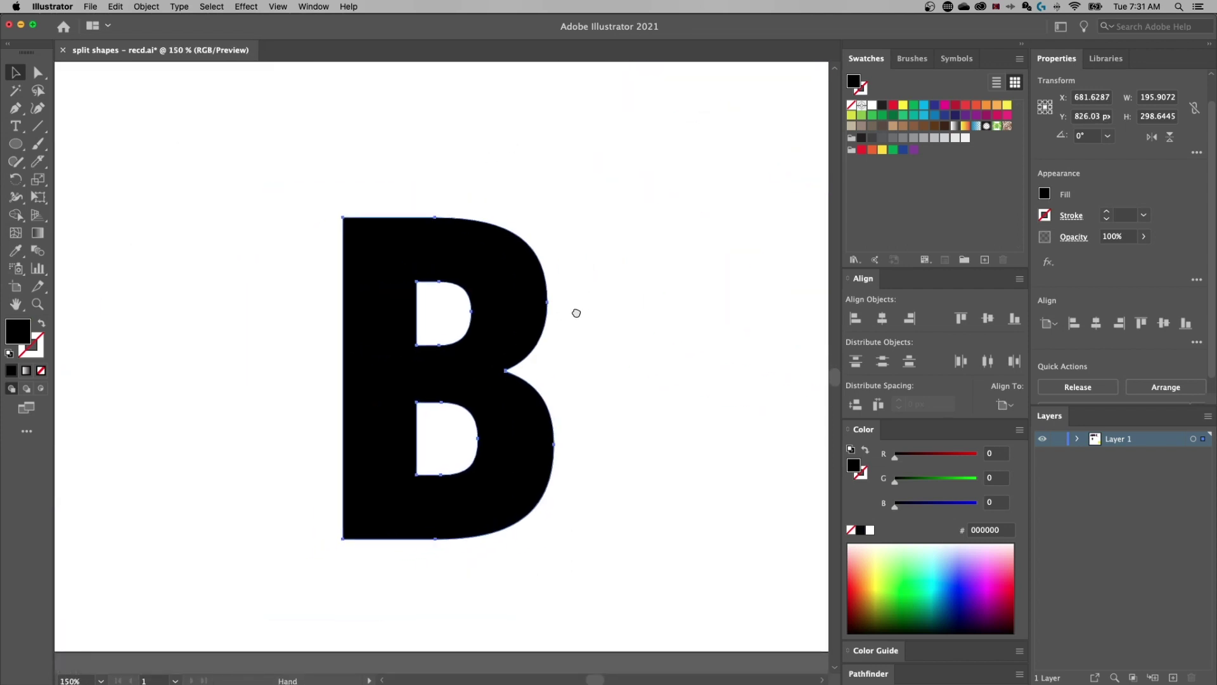
click(510, 310)
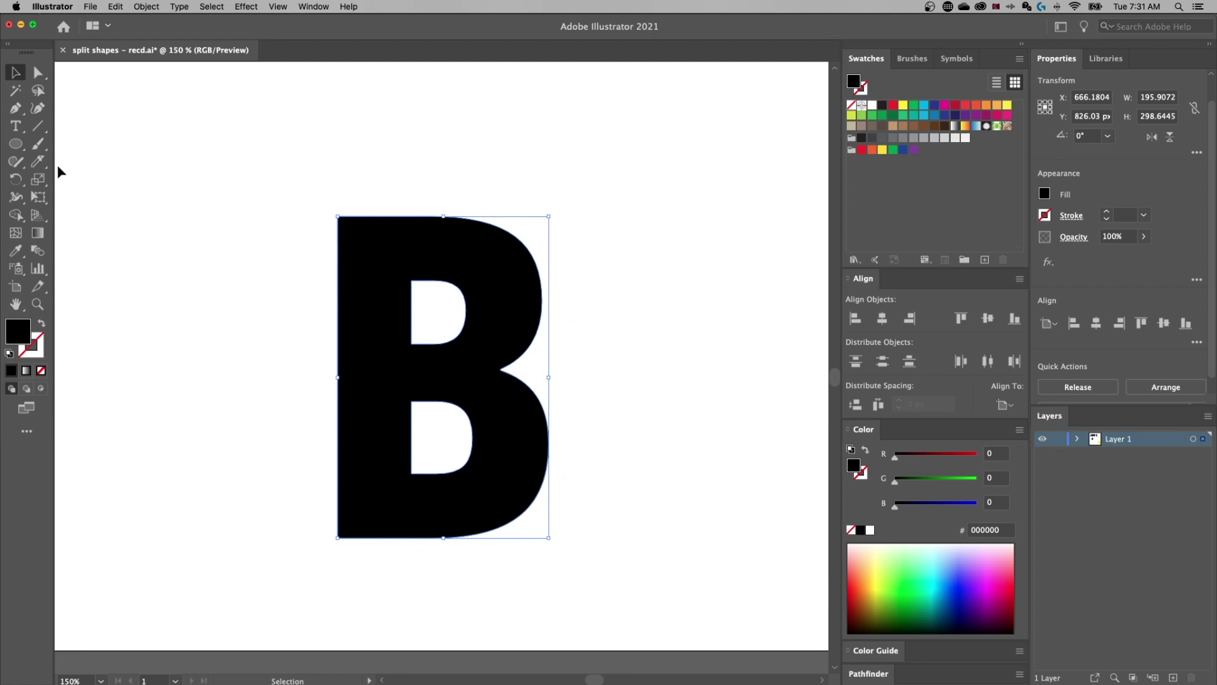
Draw a circle right of the B and fill it with yellow D8D566
click(16, 144)
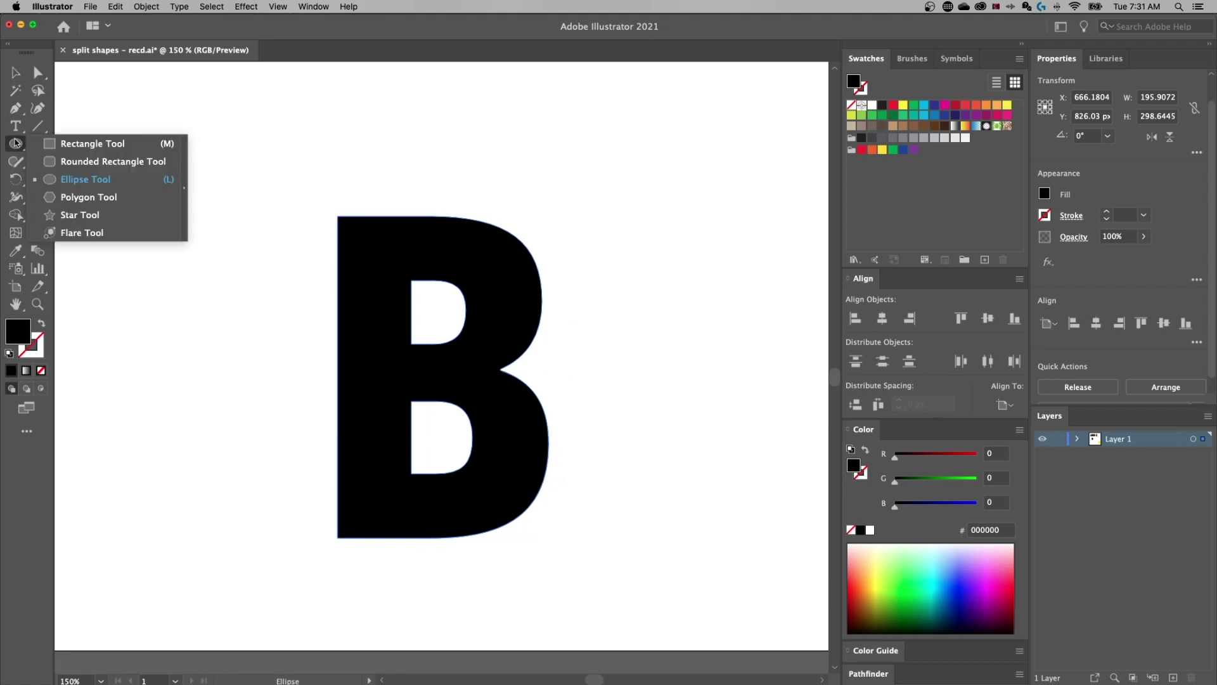
drag(16, 143, 85, 179)
scroll(553, 285, right, 3)
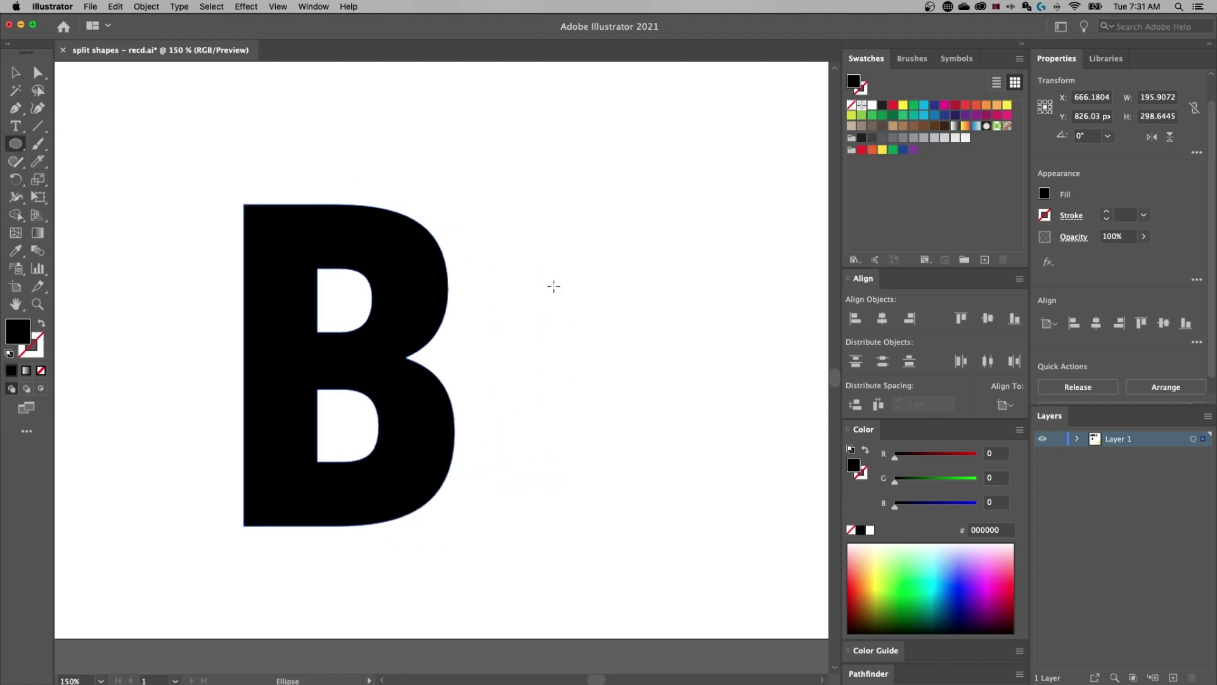
mouse_move(565, 214)
mouse_down()
mouse_move(657, 321)
mouse_move(645, 293)
mouse_up()
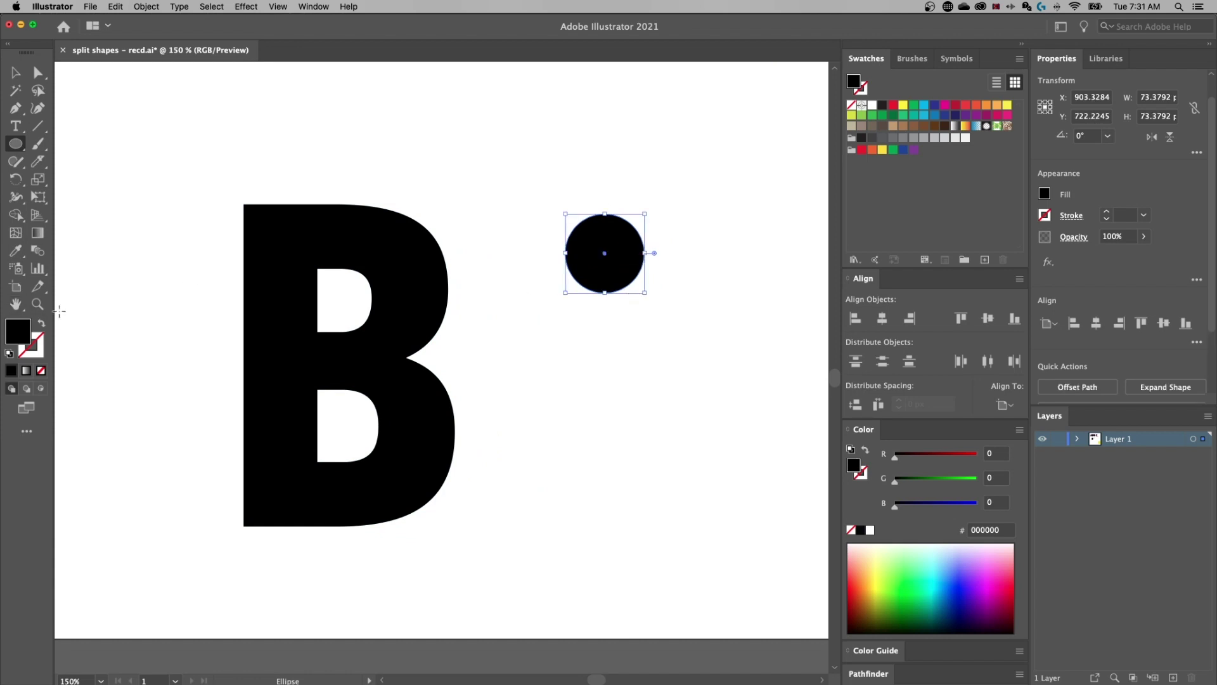
key(v)
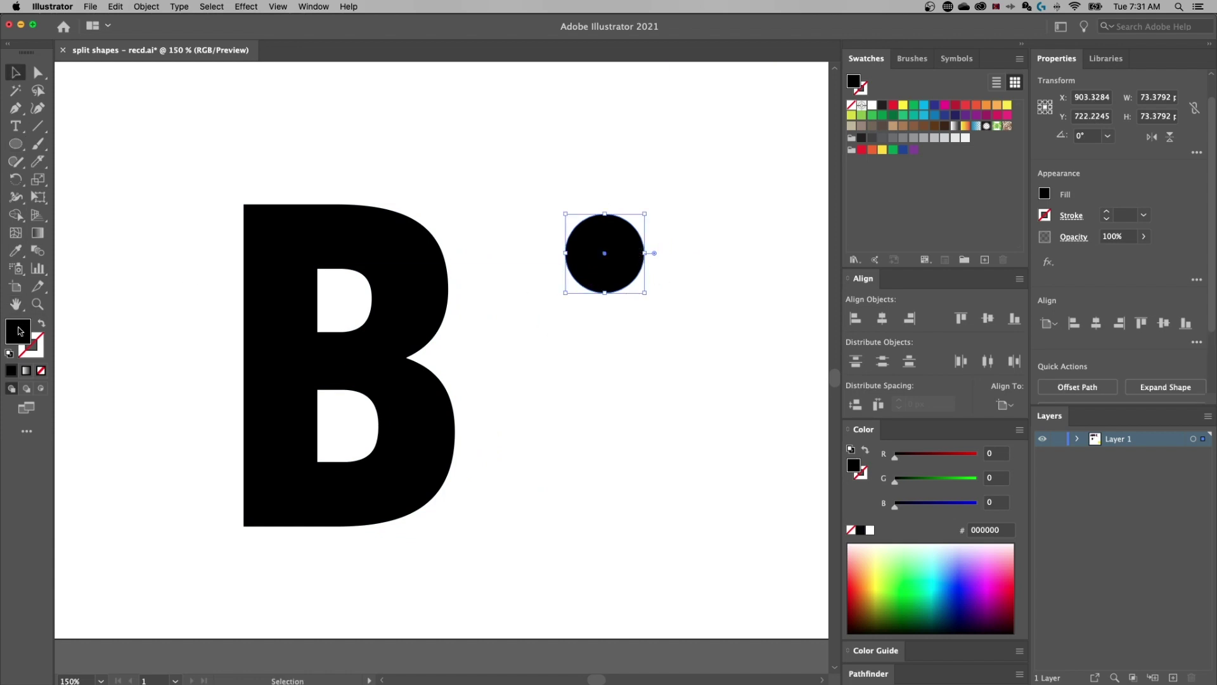
double_click(19, 330)
text(D8D566)
key(Return)
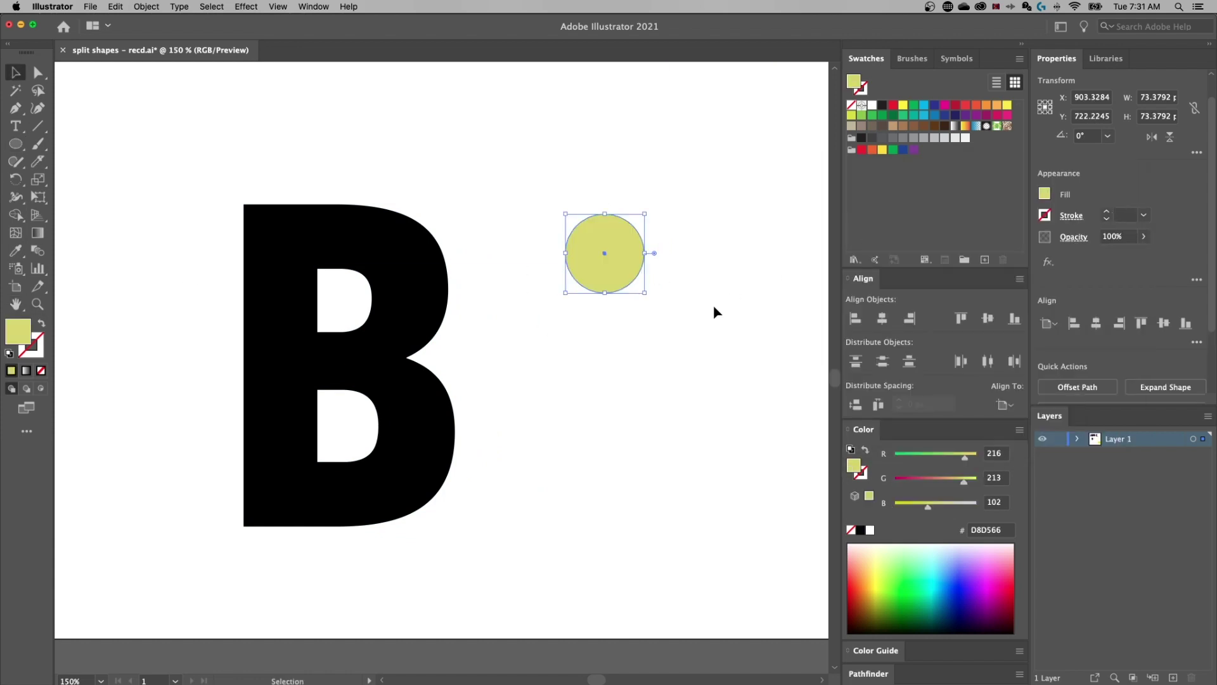
click(714, 305)
Shrink the circle to about 42 px and place copies around the B's bottom, bowl and top
drag(657, 200, 359, 512)
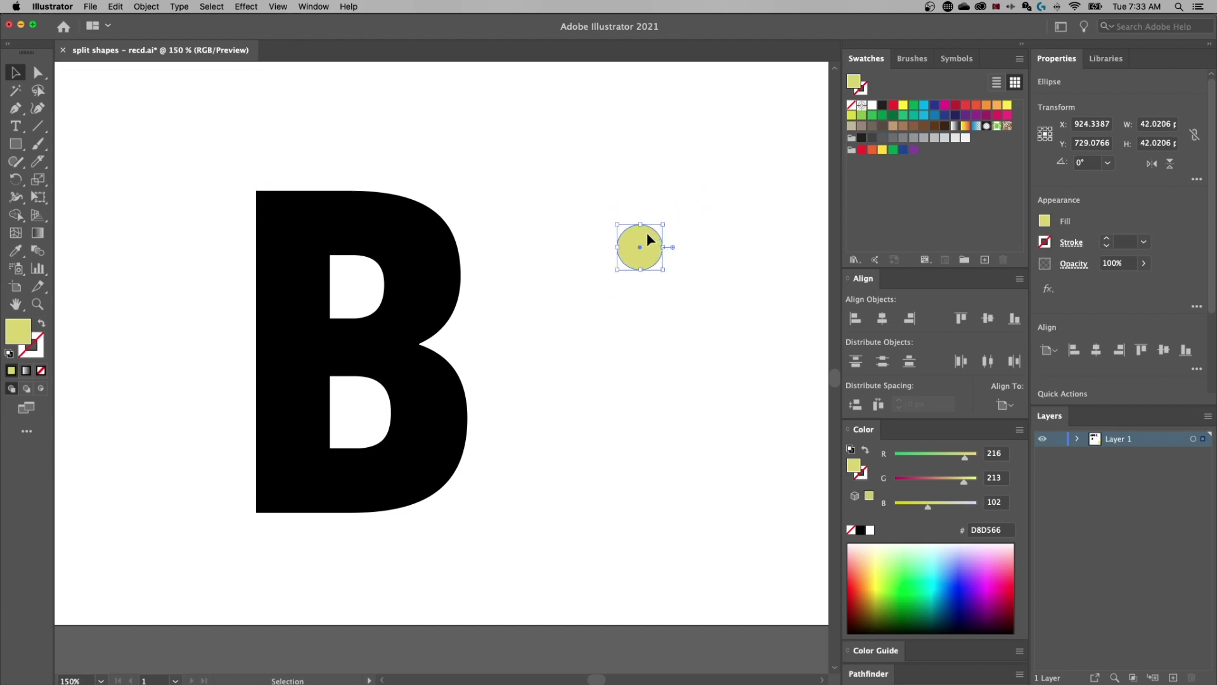
alt+drag(359, 513, 468, 283)
alt+drag(466, 280, 384, 206)
drag(309, 224, 263, 244)
Select the B with all circles and subtract them with Pathfinder Minus Front
drag(546, 145, 213, 564)
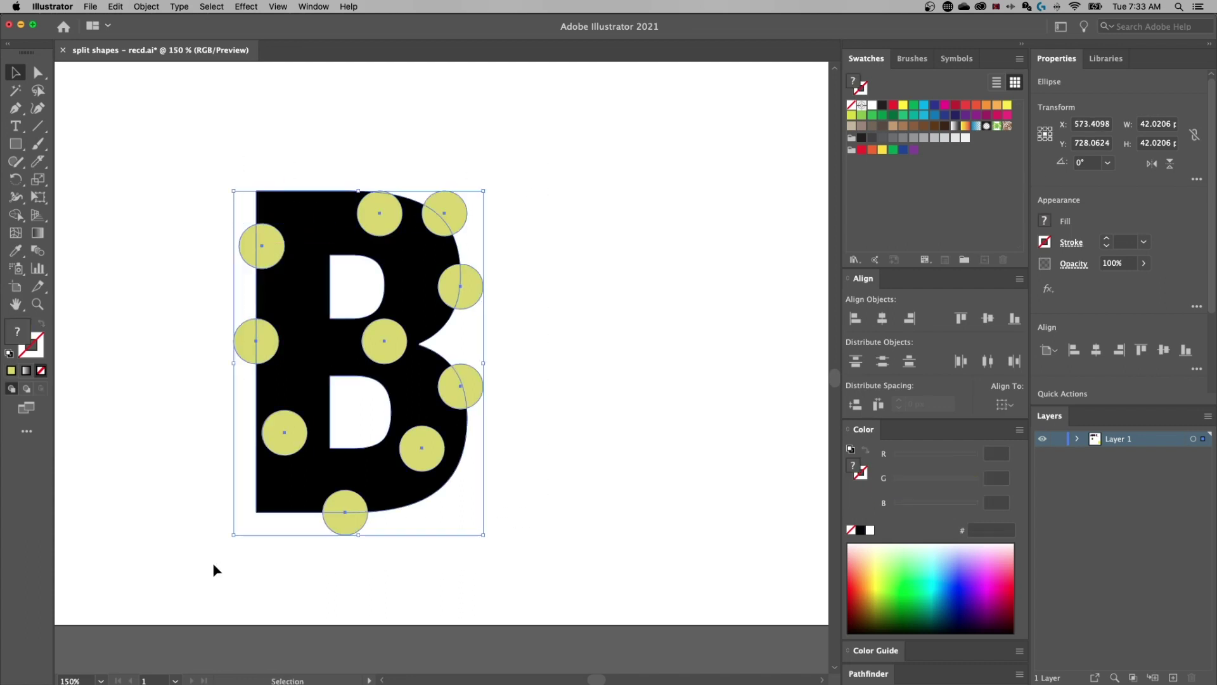
scroll(1101, 370, down, 4)
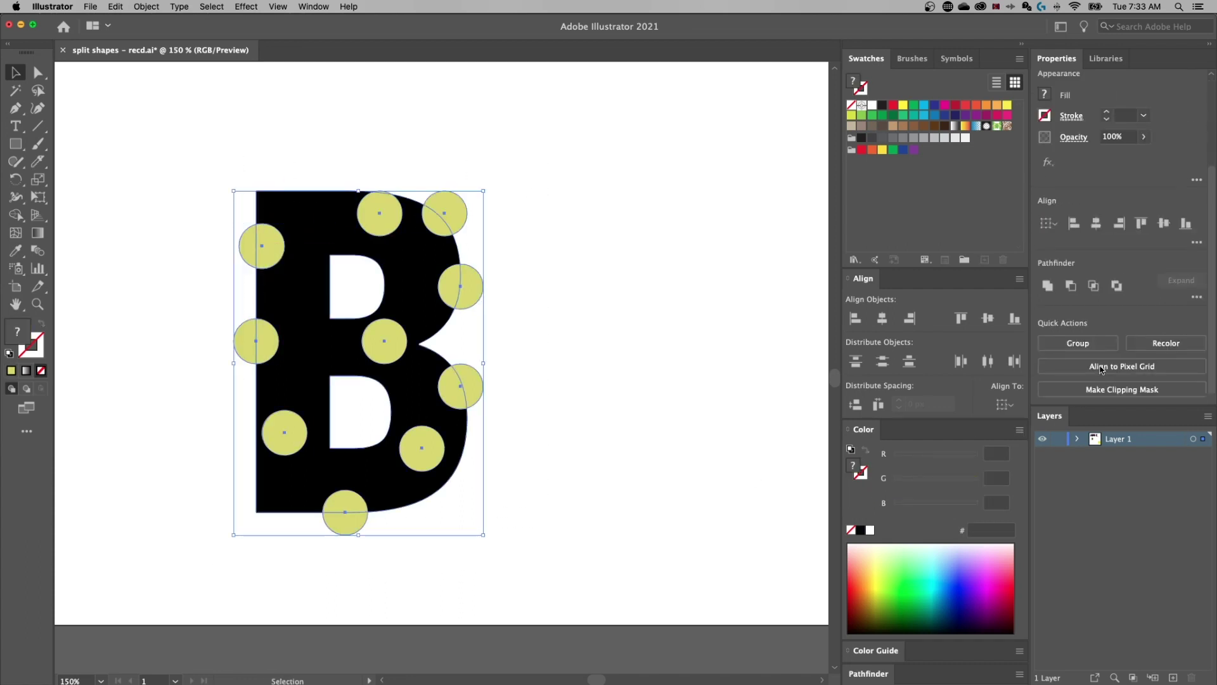
click(1073, 286)
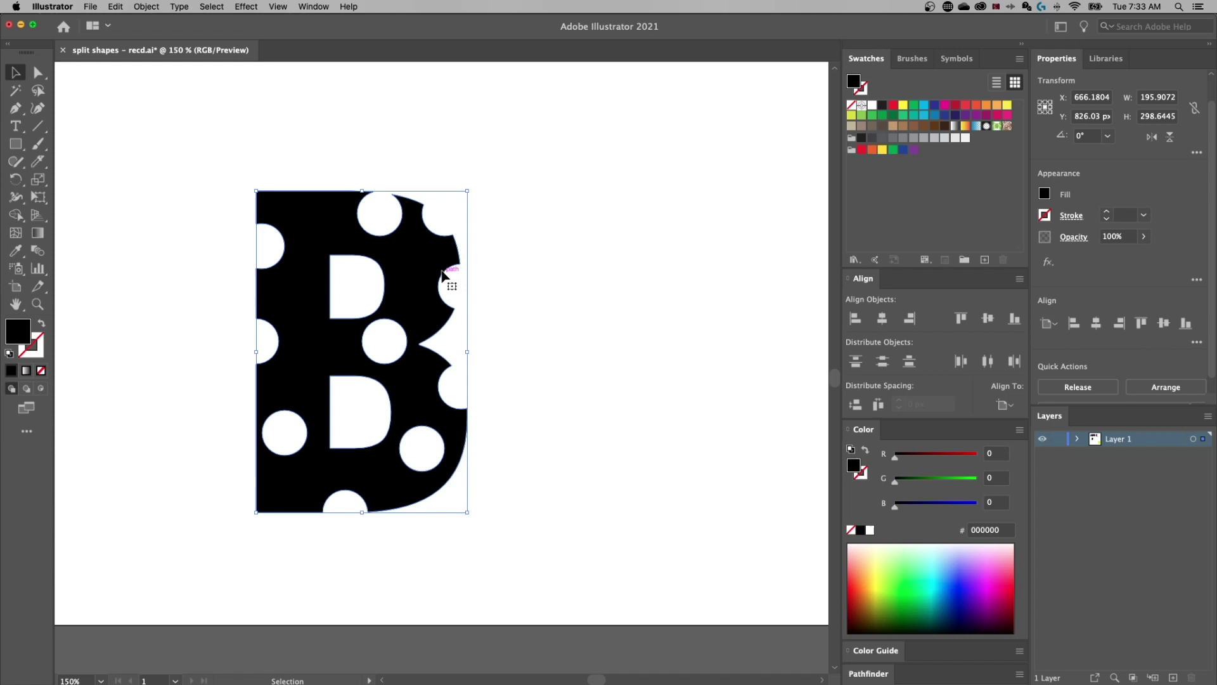
Nudge the B right and shift its upper counter slightly up-left inside isolation mode
drag(442, 272, 447, 272)
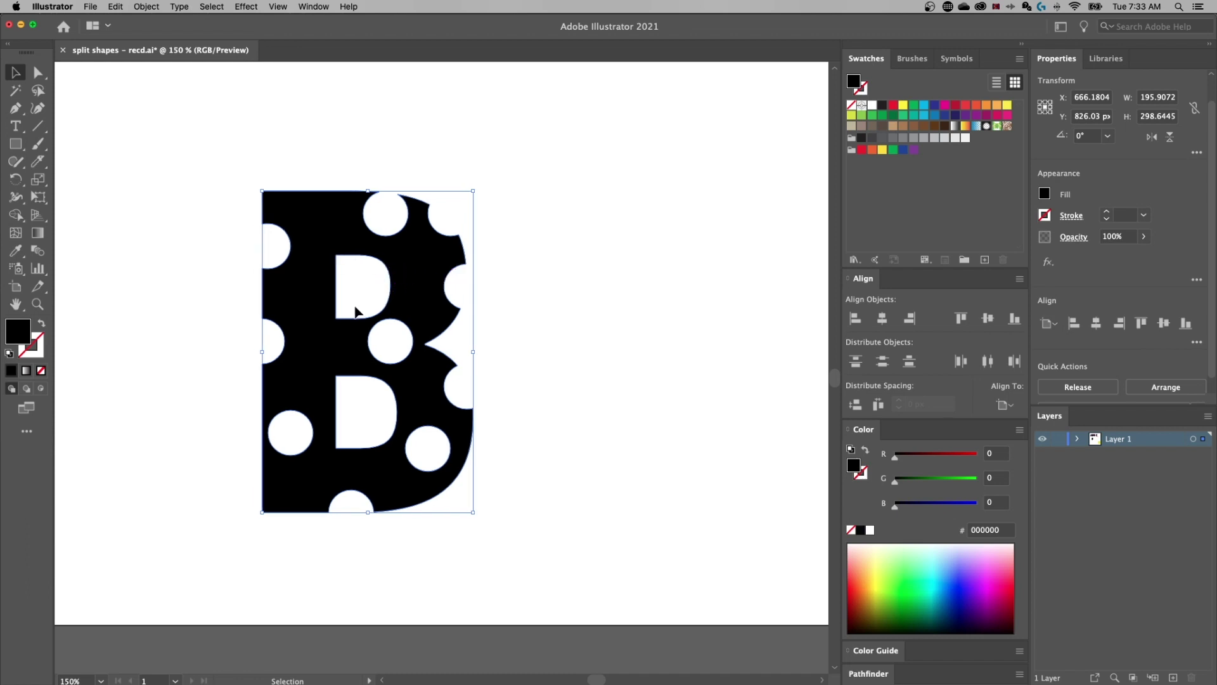
double_click(417, 276)
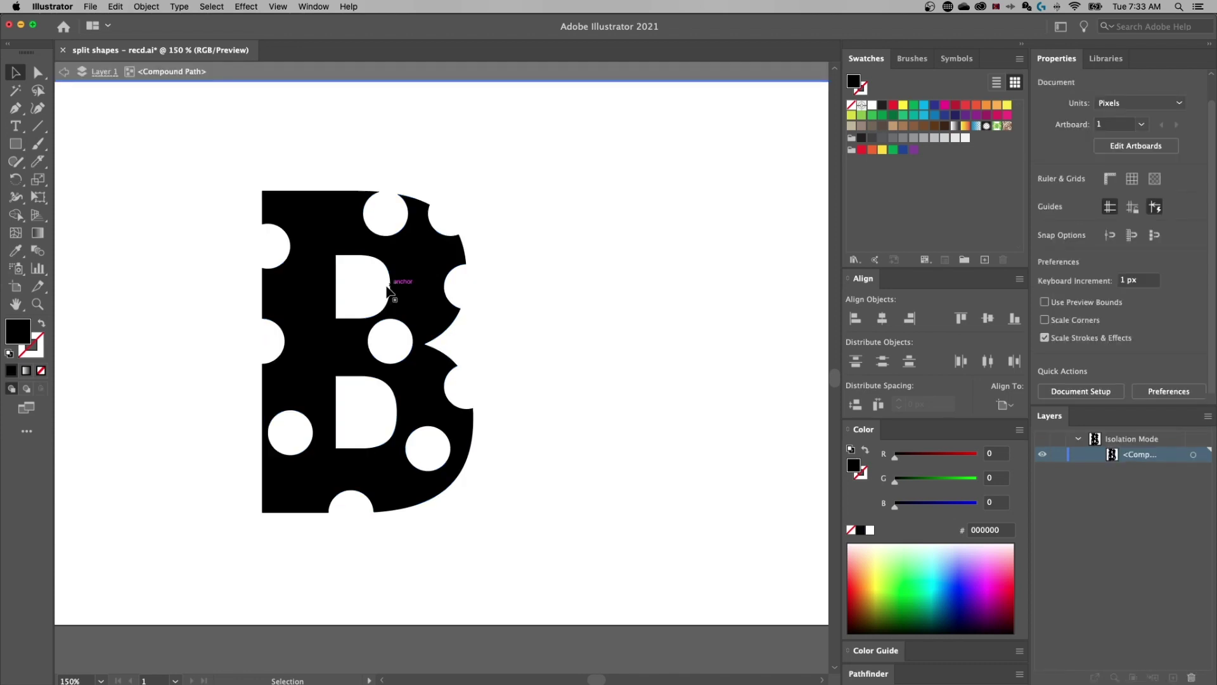
click(380, 266)
mouse_move(380, 266)
mouse_down()
mouse_move(385, 253)
mouse_move(368, 261)
mouse_move(383, 259)
mouse_up()
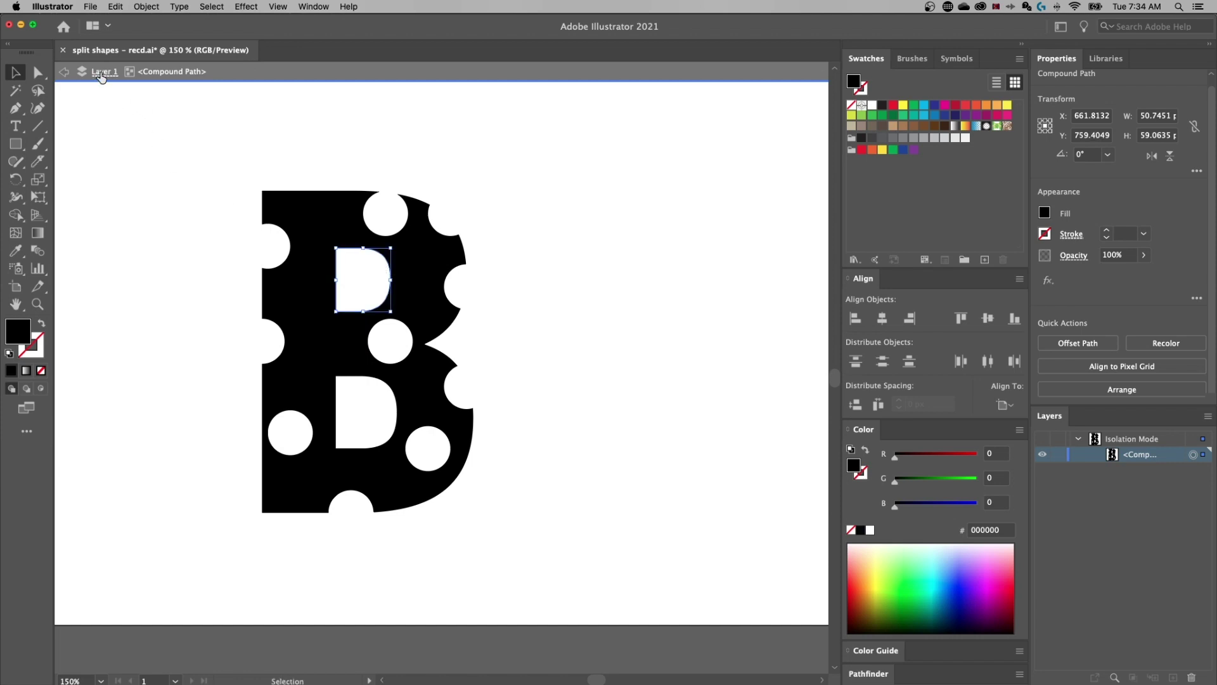
click(406, 231)
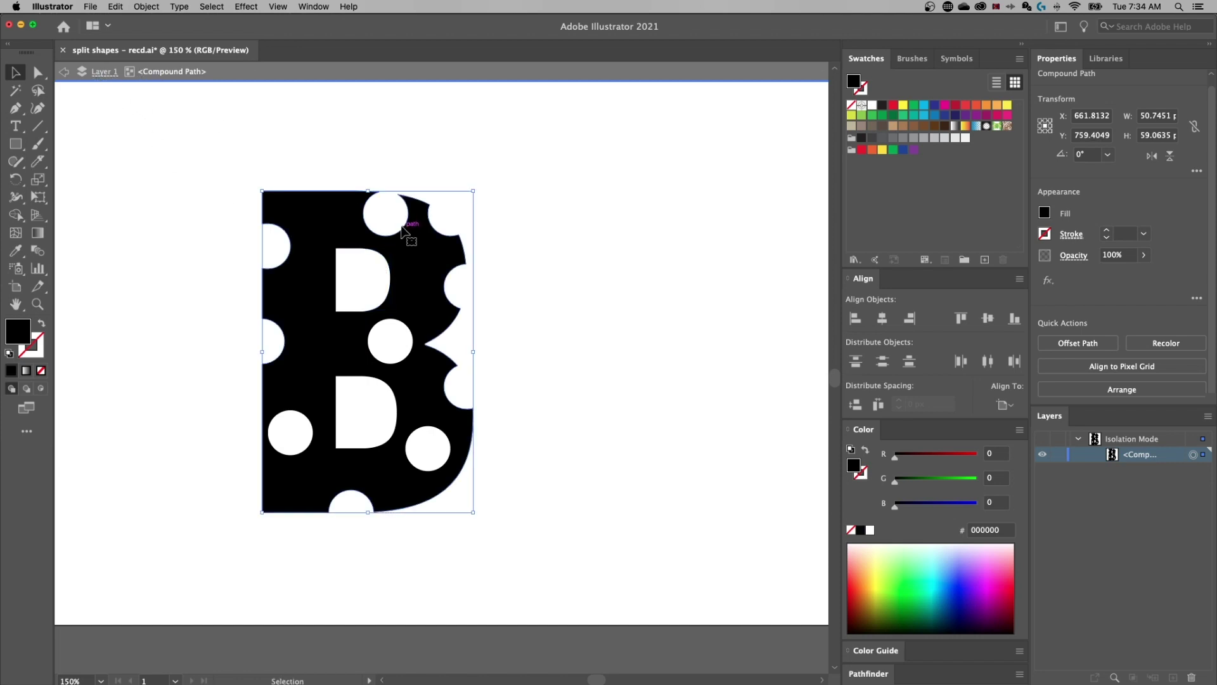
drag(403, 229, 409, 315)
key(cmd+z)
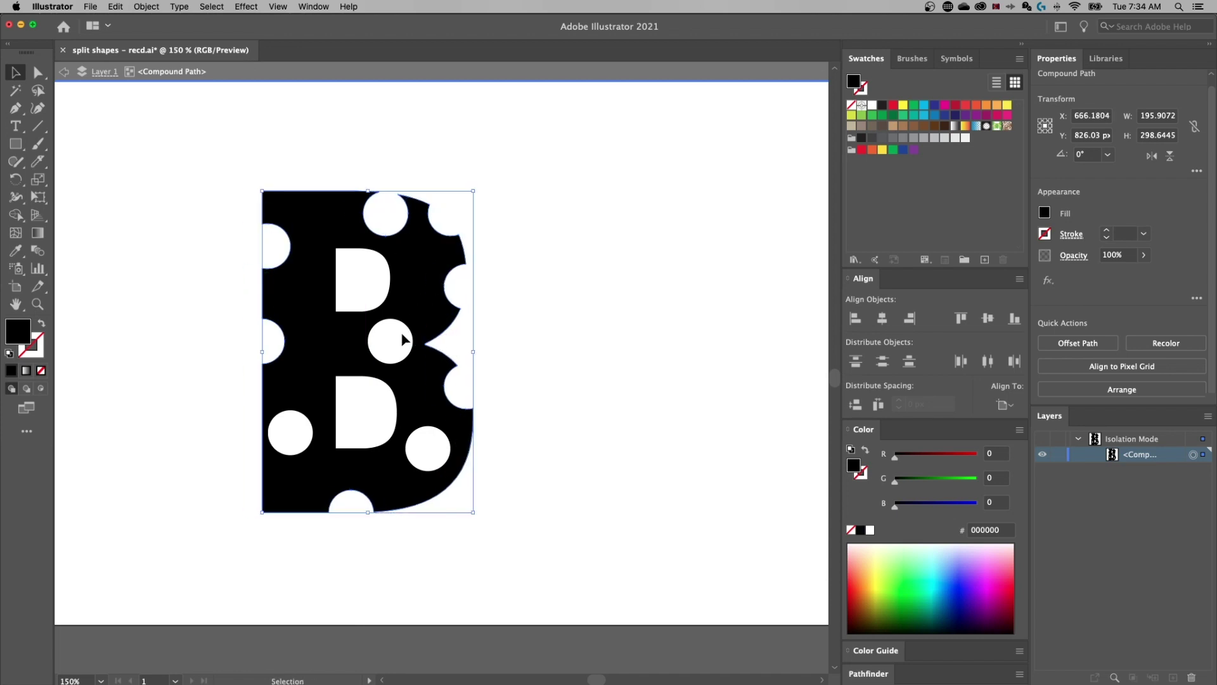
Move the lower-left hole down-right and the lower-right hole slightly down, then exit isolation mode
click(411, 332)
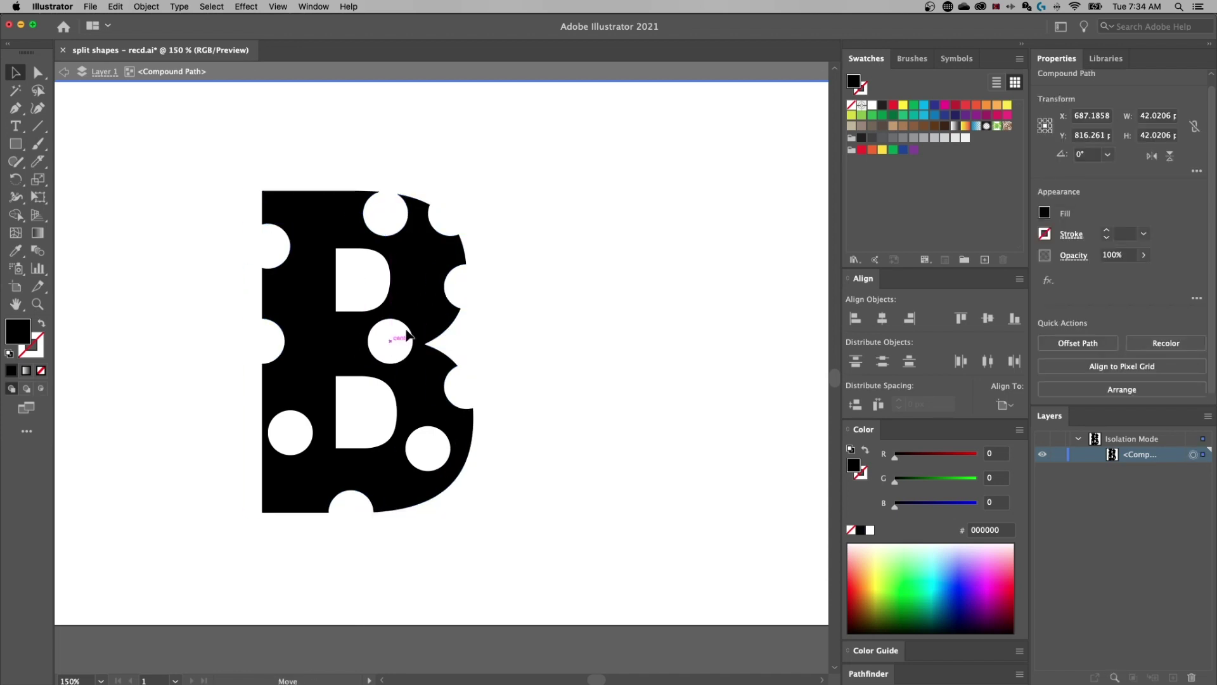
mouse_move(314, 422)
mouse_down()
mouse_move(317, 401)
mouse_move(322, 439)
mouse_up()
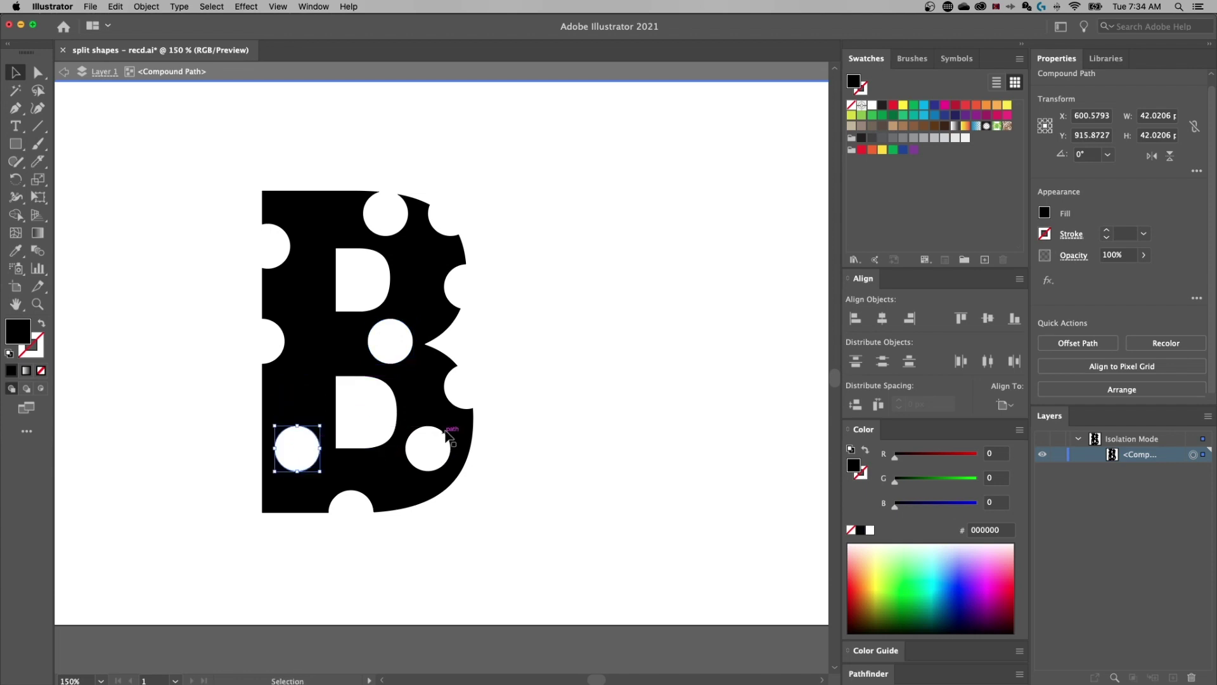
drag(428, 449, 428, 456)
click(377, 506)
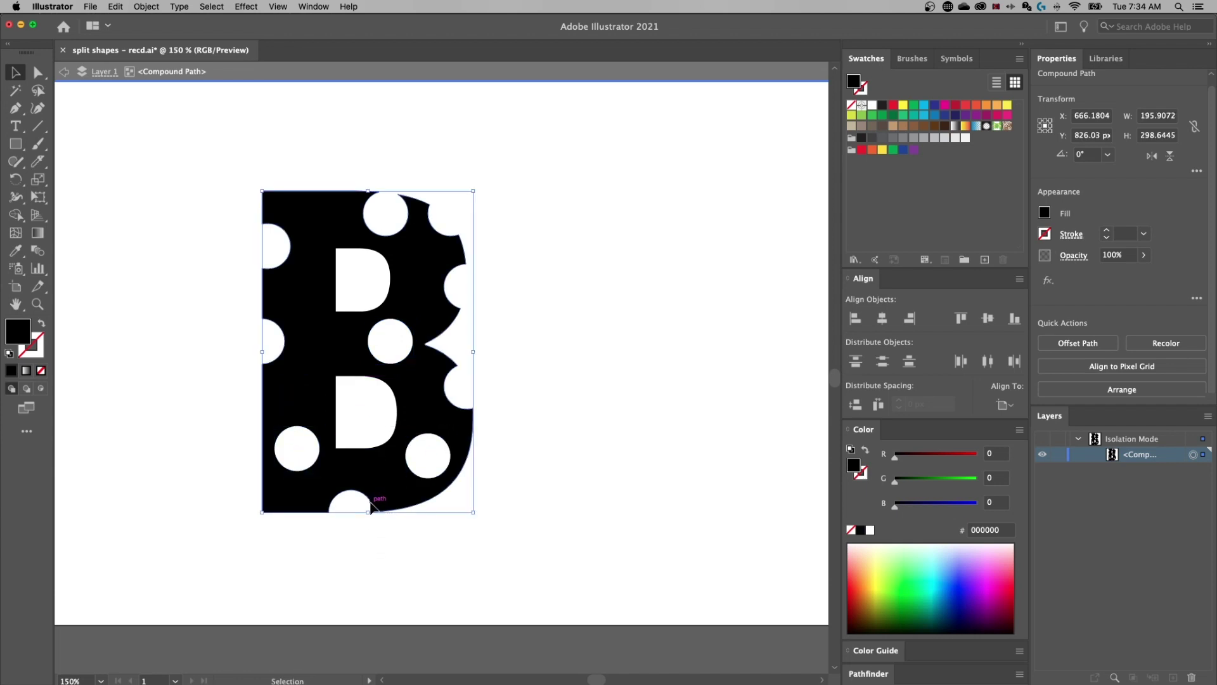
double_click(584, 388)
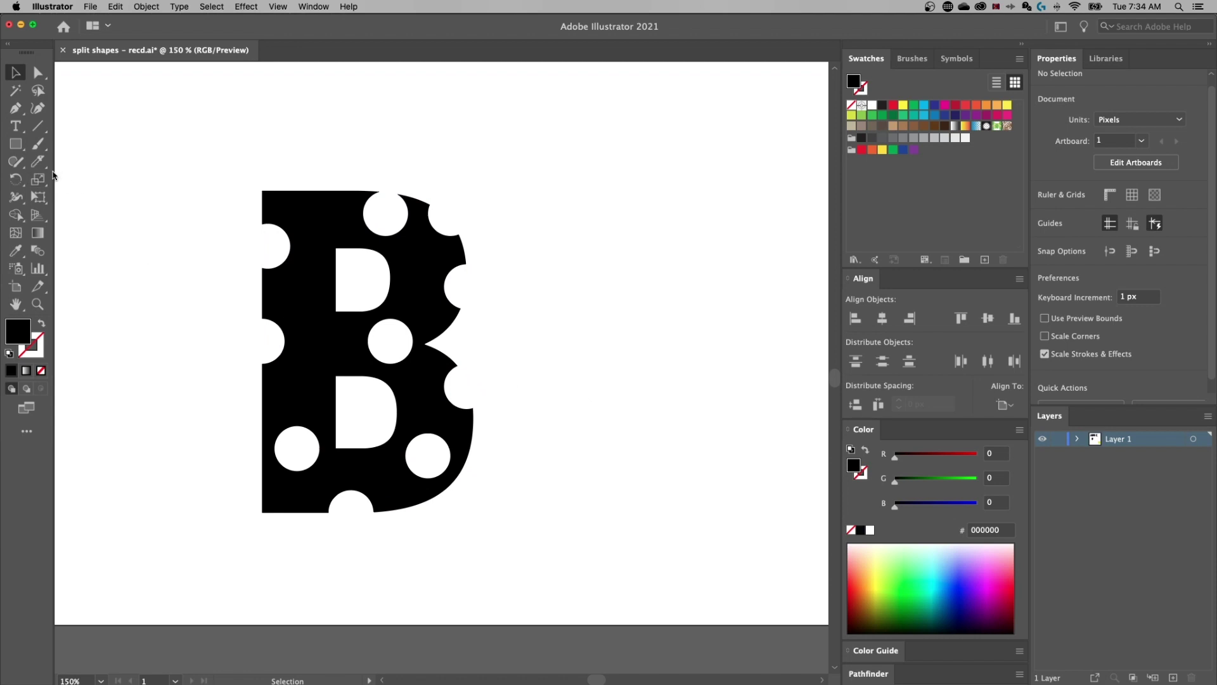
click(43, 162)
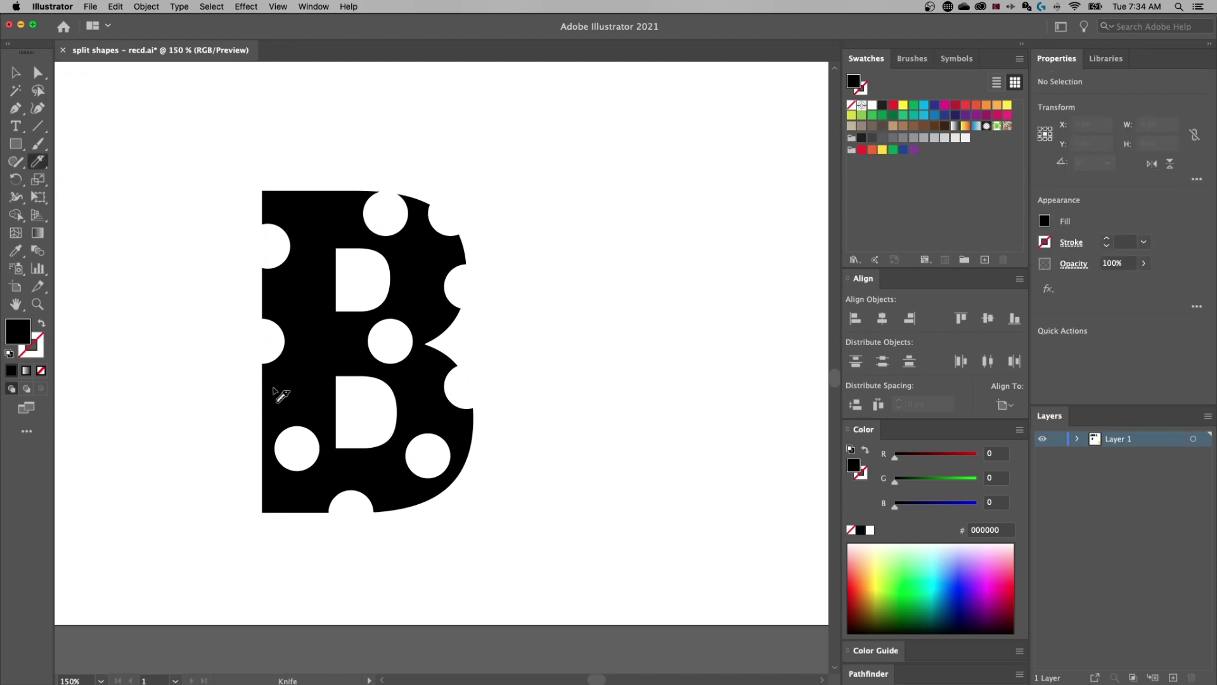
Cut the holed B in two along a slanted knife line
super+click(276, 392)
mouse_move(190, 409)
mouse_down()
mouse_move(253, 386)
mouse_move(514, 350)
mouse_up()
key(a)
key(v)
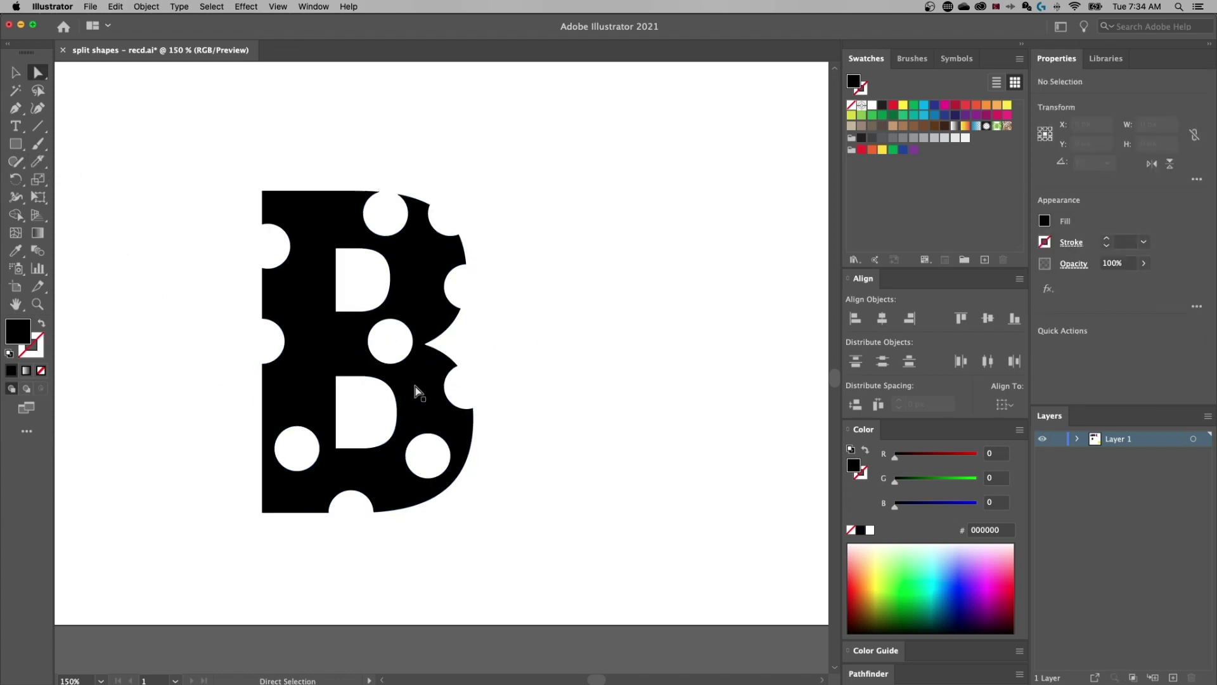
Drag the lower half's outer shape down-right, leaving its holes in place
drag(367, 429, 406, 472)
key(super+z)
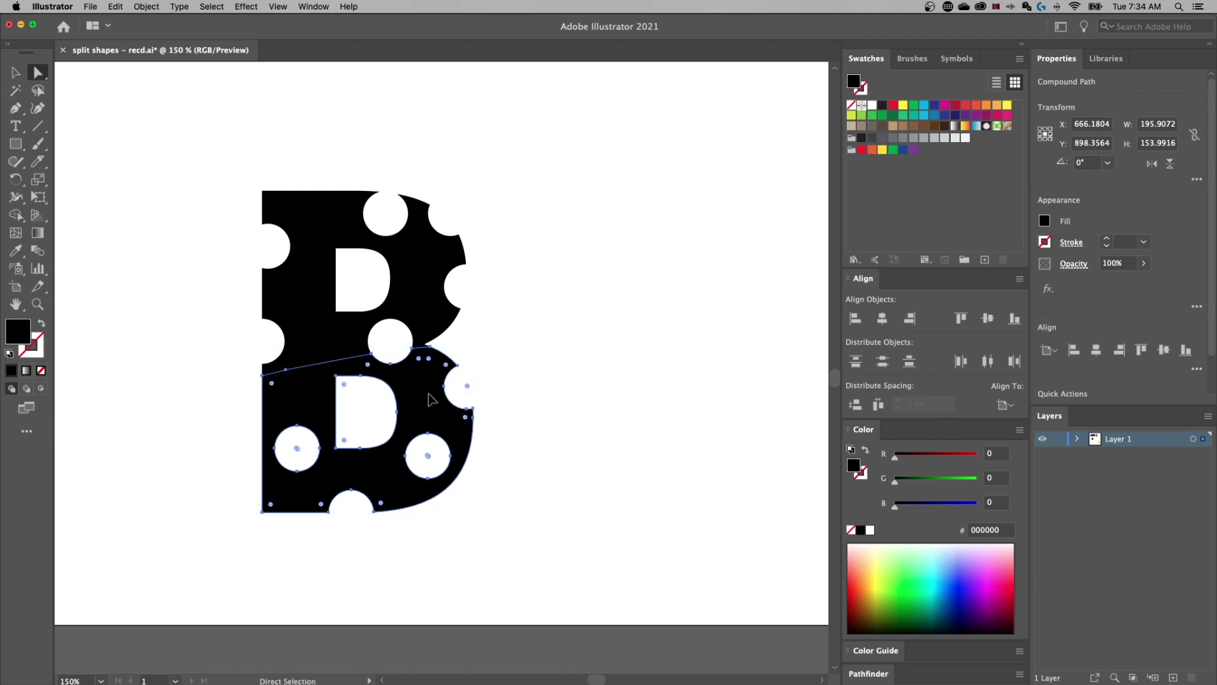
click(454, 381)
double_click(425, 380)
drag(427, 384, 469, 446)
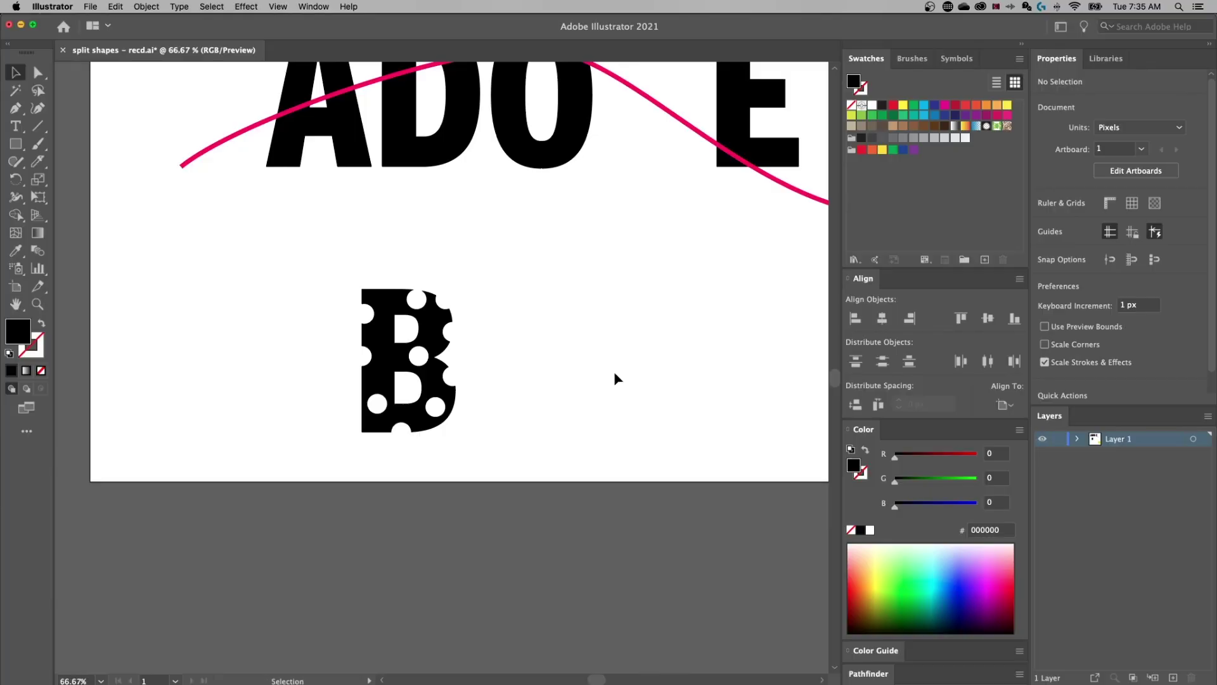
Pan the view to bring the yellow cheese square into sight
drag(617, 377, 241, 151)
scroll(254, 245, up, 10)
scroll(254, 245, left, 7)
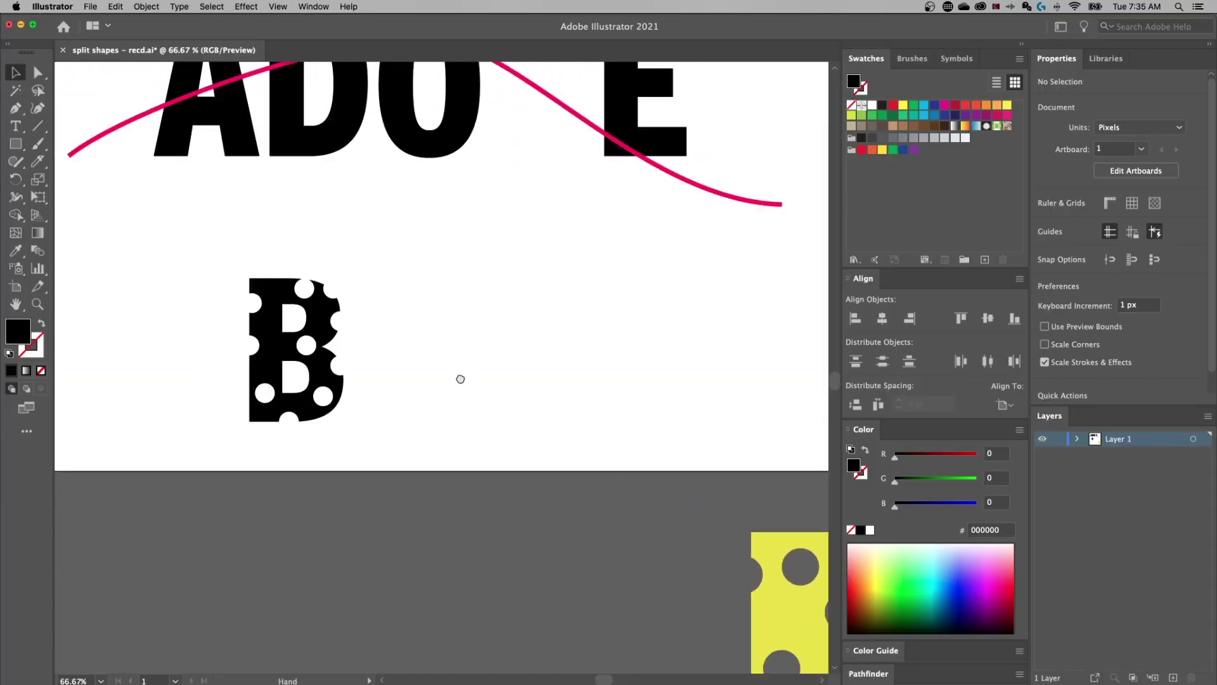